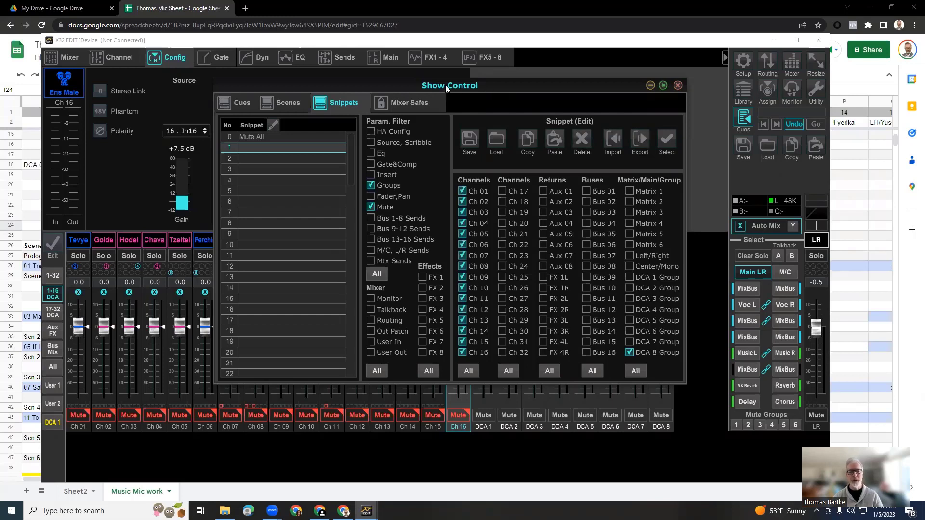
# Close the Show Control window and open it again.
pyautogui.moveTo(444, 85)
pyautogui.mouseDown()
pyautogui.moveTo(442, 111)
pyautogui.moveTo(452, 95)
pyautogui.mouseUp()
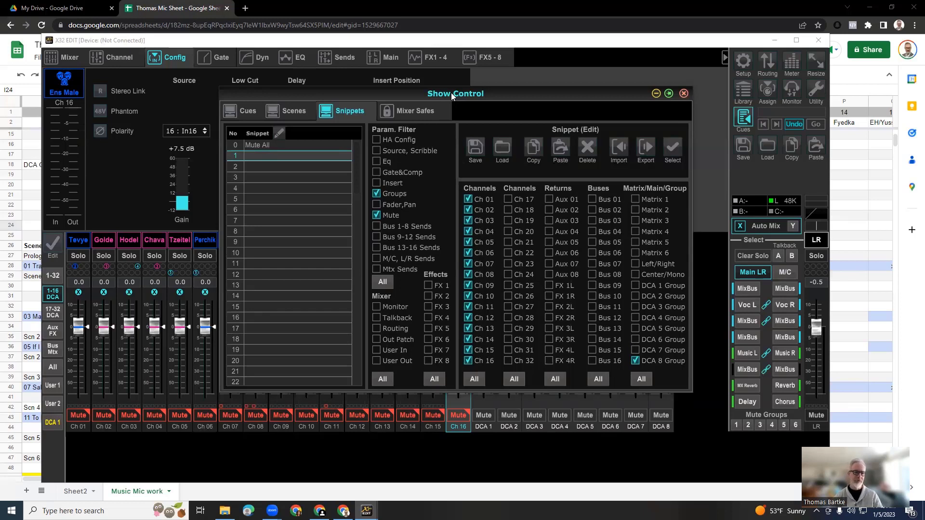
pyautogui.moveTo(493, 88); pyautogui.dragTo(496, 96)
pyautogui.click(683, 101)
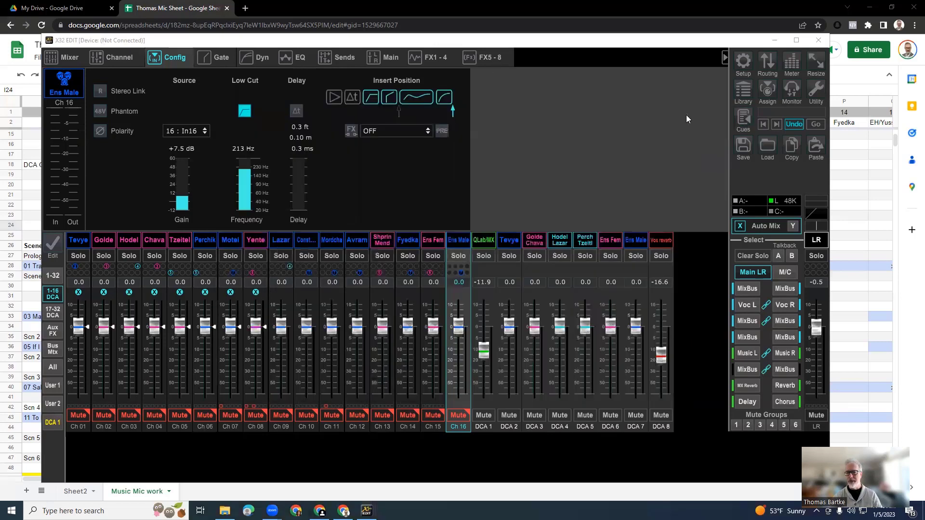
pyautogui.click(744, 119)
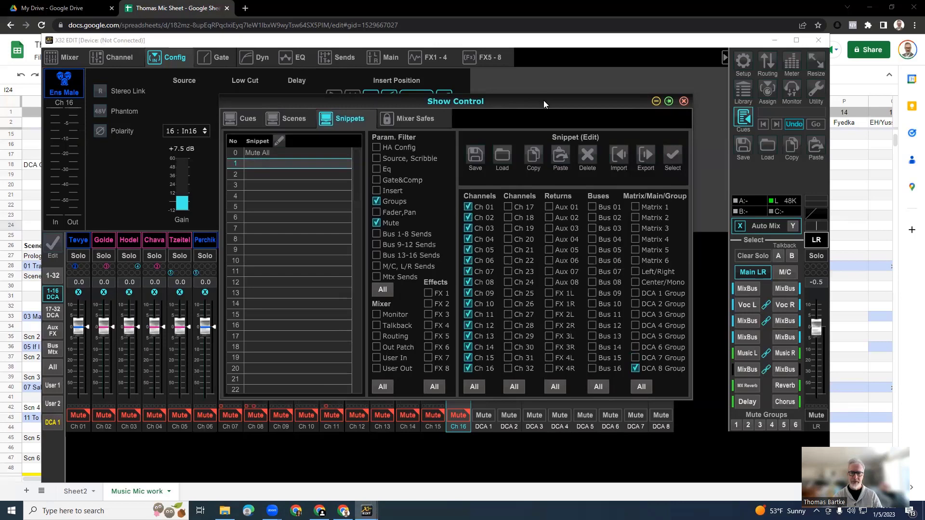
pyautogui.moveTo(515, 100); pyautogui.dragTo(489, 92)
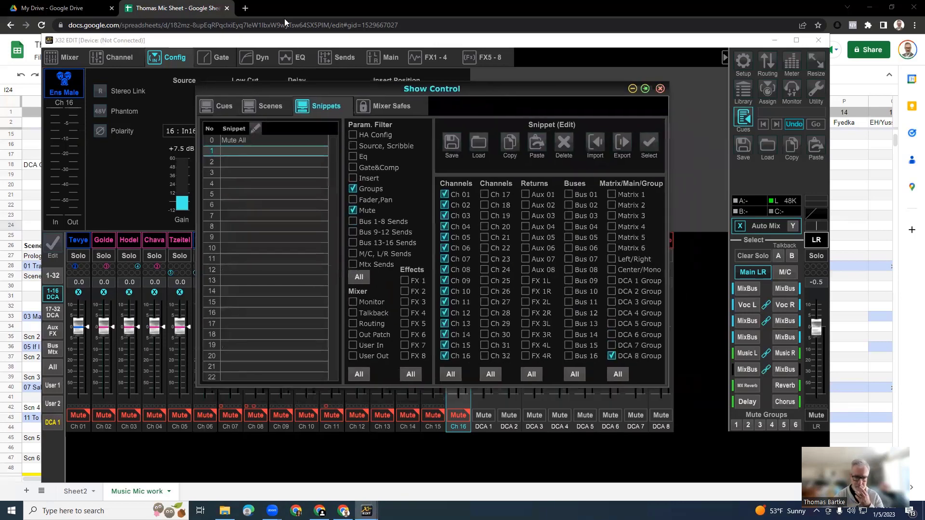
# Look through the Cues, Scenes, Snippets and Mixer Safes sections of Show Control, comparing the cue list with the snippets.
pyautogui.click(223, 107)
pyautogui.click(264, 106)
pyautogui.click(322, 105)
pyautogui.click(384, 104)
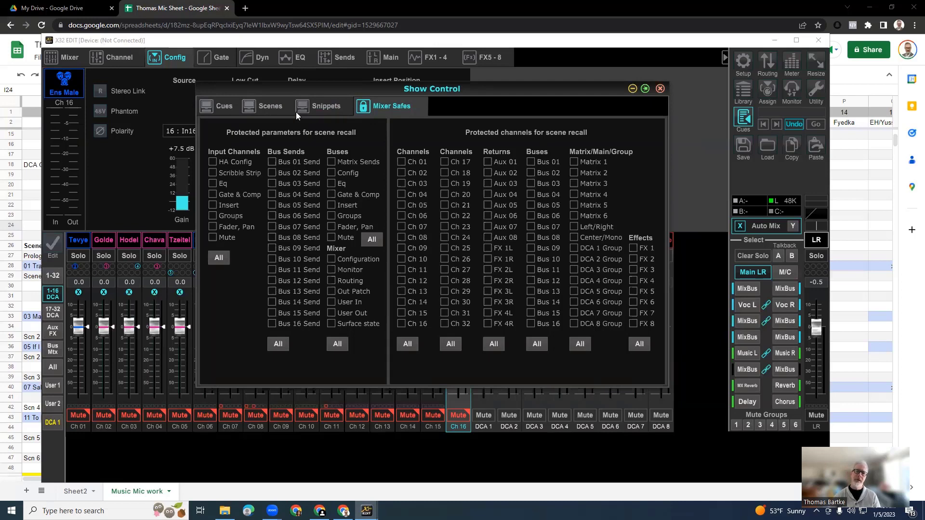
pyautogui.click(325, 111)
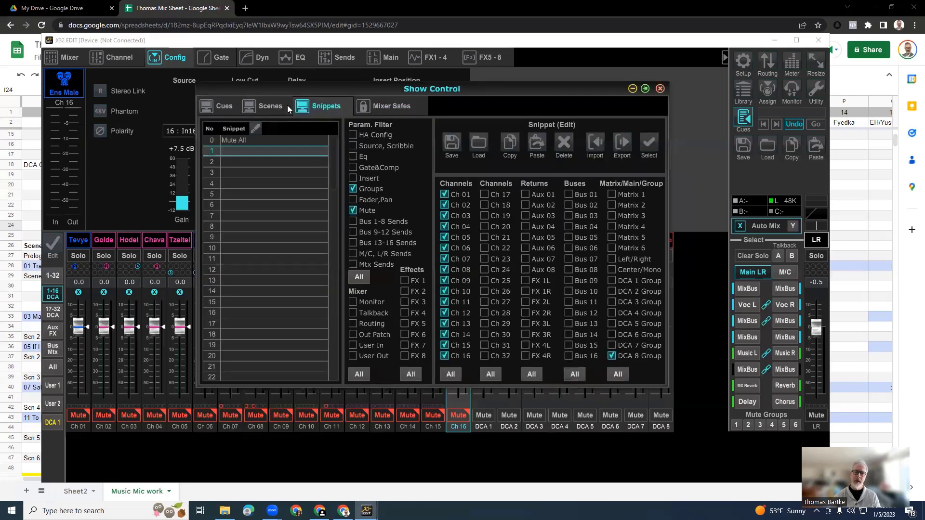
pyautogui.click(224, 109)
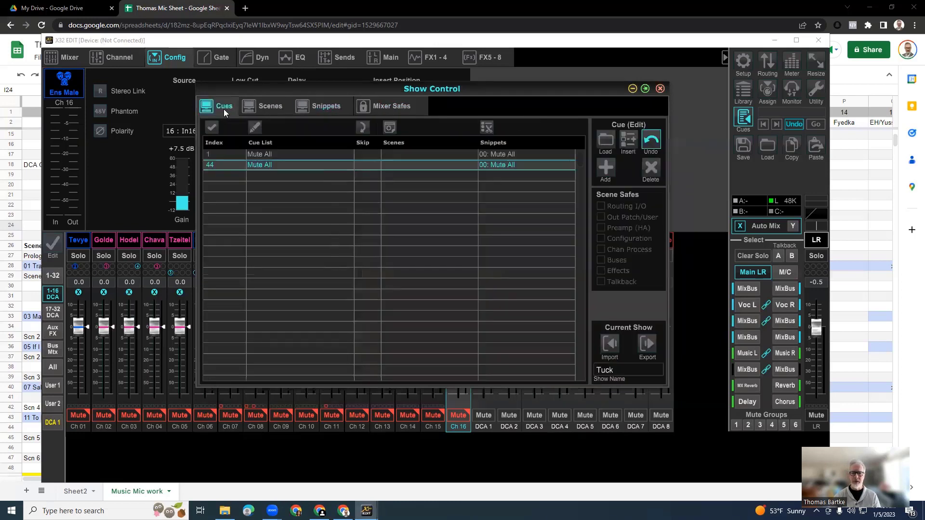
pyautogui.click(323, 106)
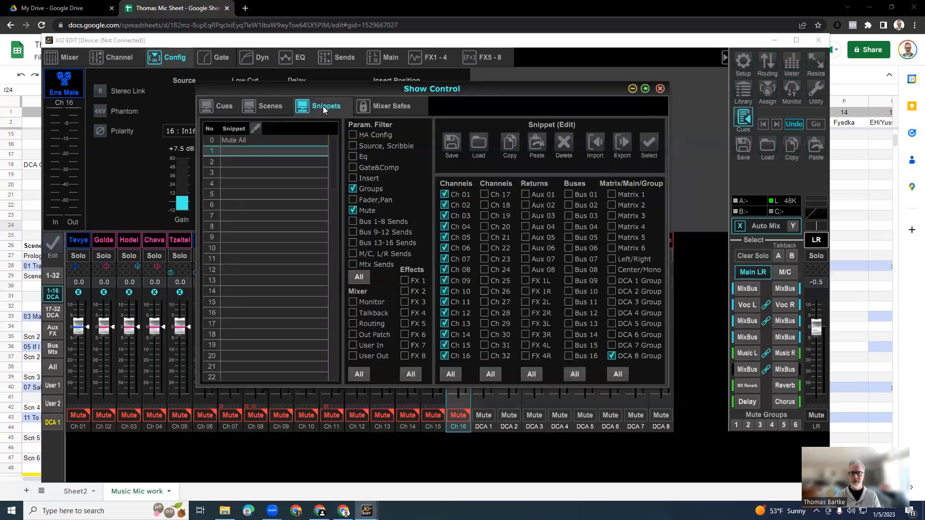
pyautogui.click(225, 107)
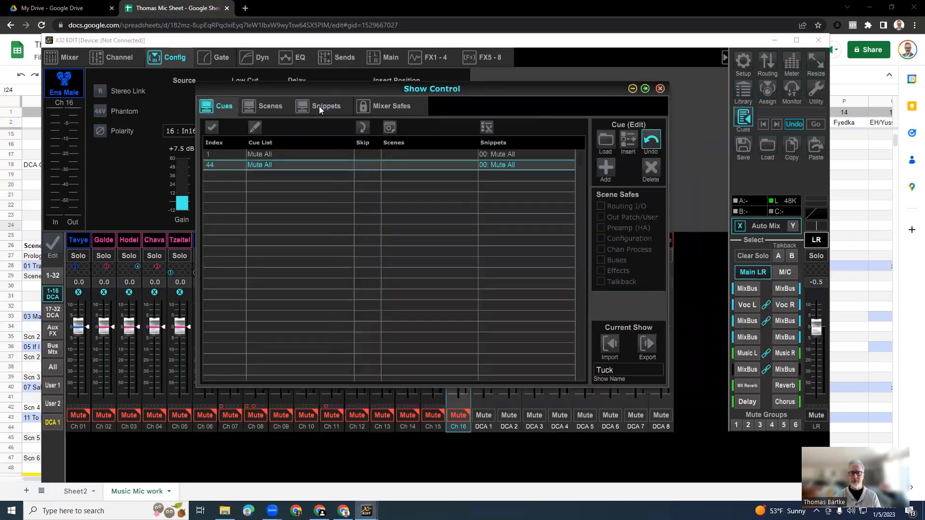
pyautogui.click(319, 106)
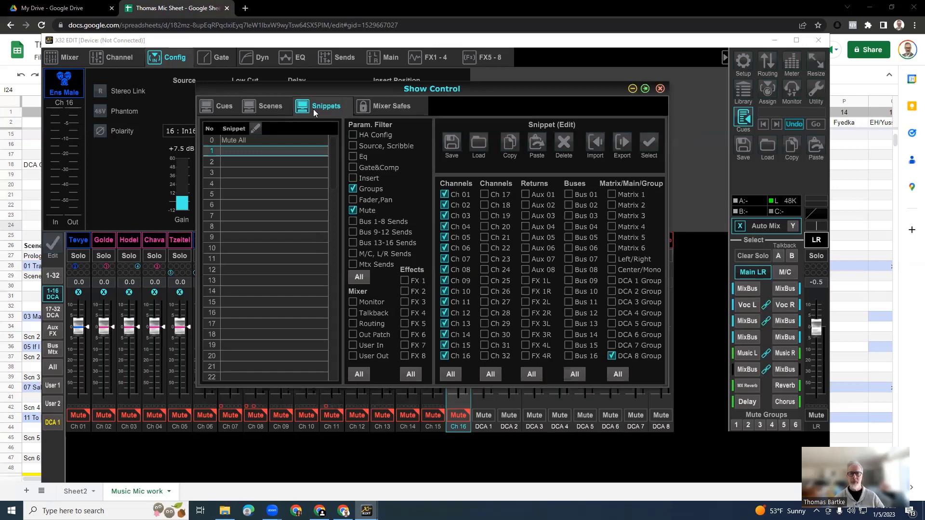
# Compare the stored scenes and their scene safes with the snippet list and its filter options.
pyautogui.click(268, 106)
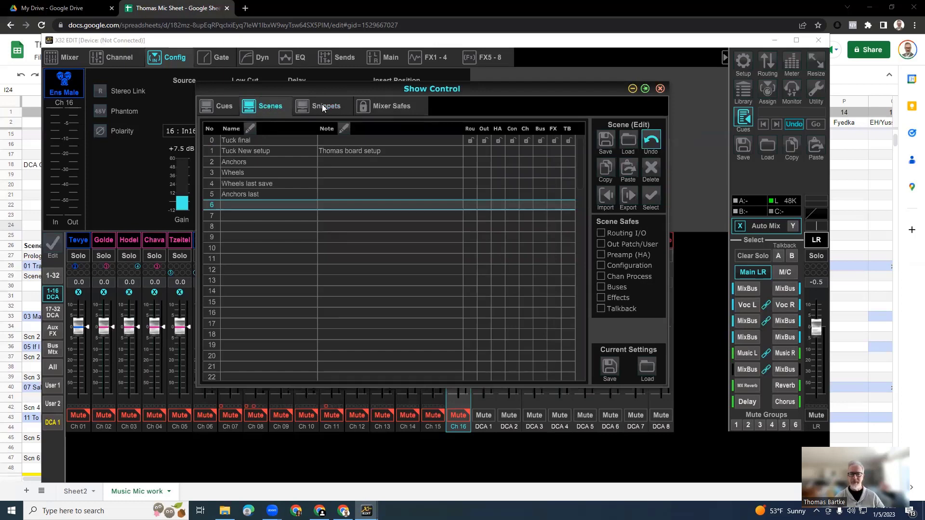
pyautogui.click(322, 108)
pyautogui.click(270, 107)
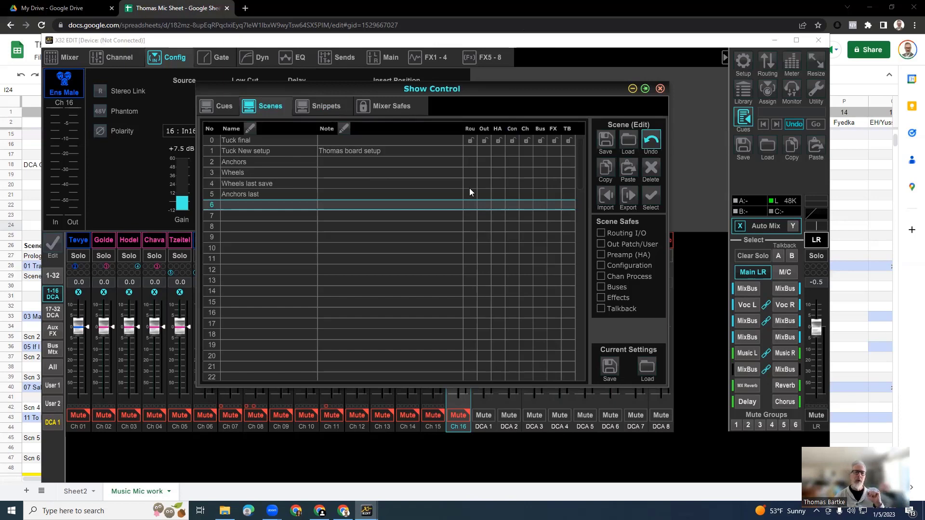
pyautogui.click(319, 106)
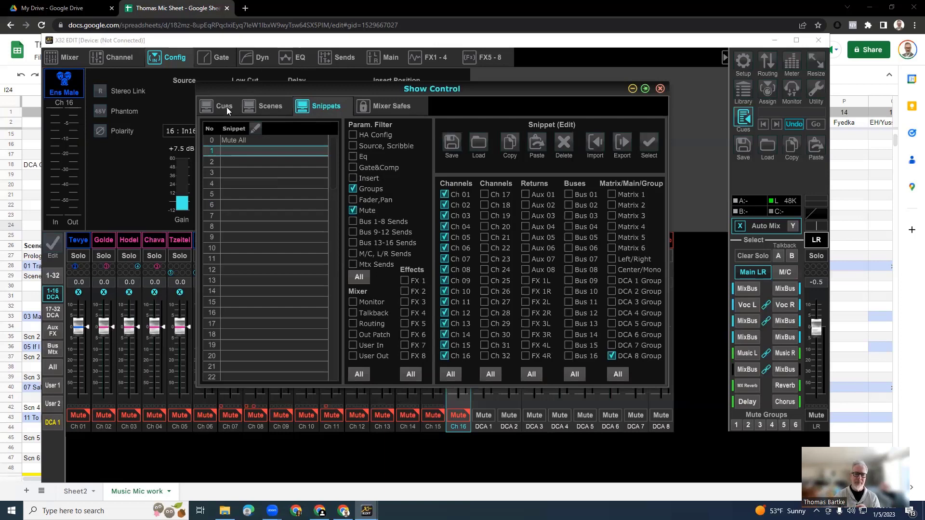
pyautogui.click(273, 108)
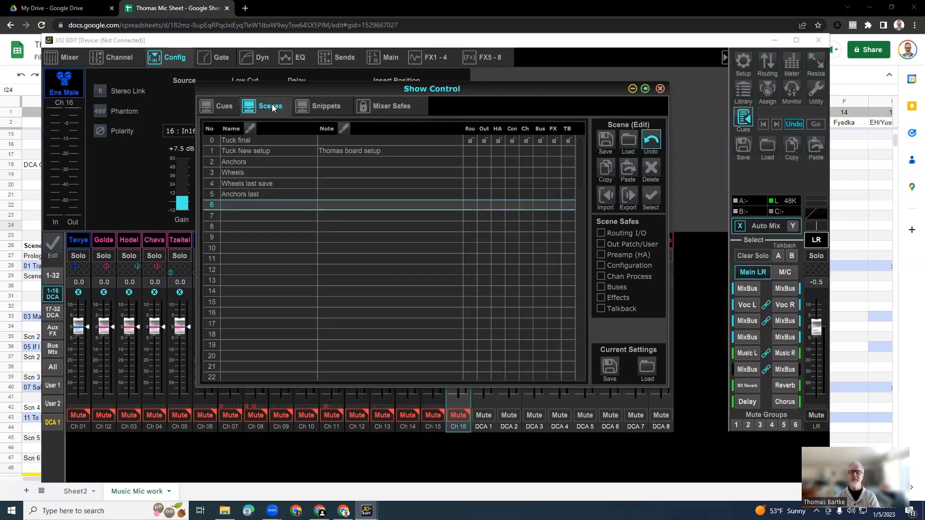
pyautogui.click(316, 105)
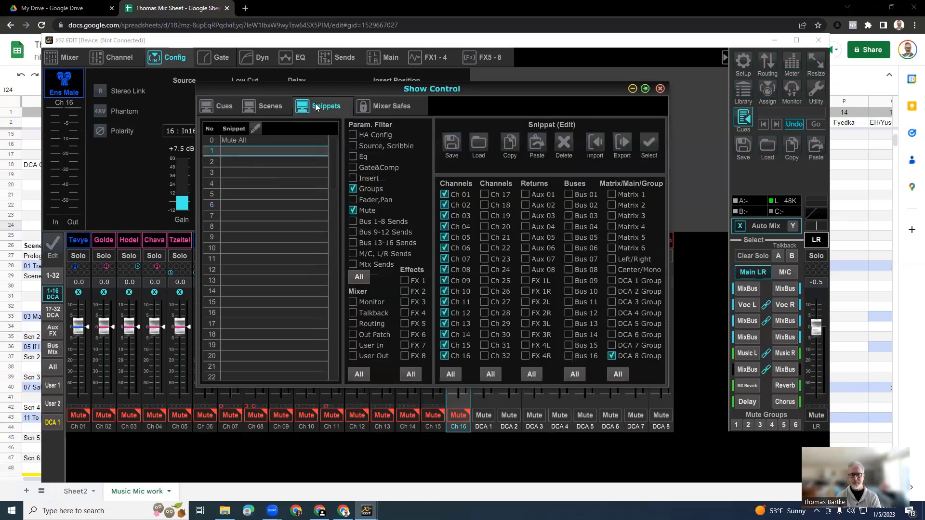
# Examine how the cue list references snippets, and browse the snippet slots through number 99.
pyautogui.click(218, 106)
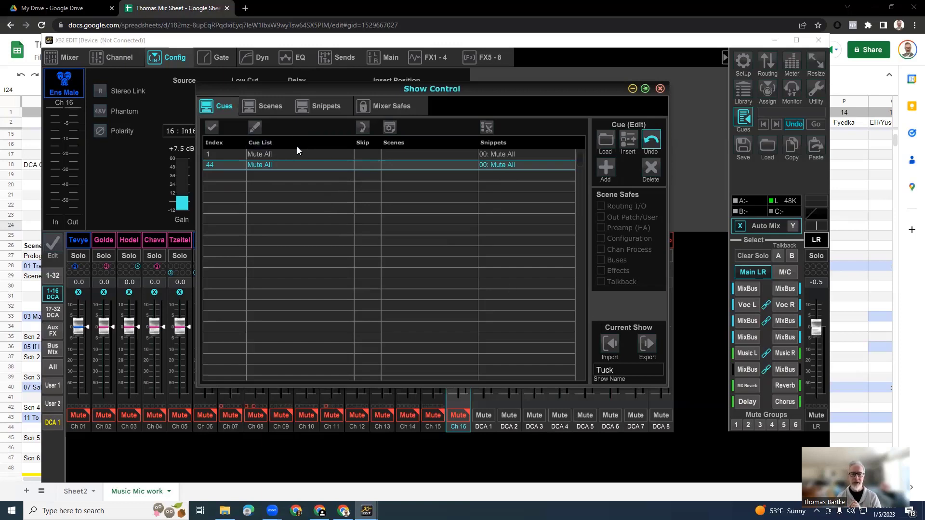
pyautogui.click(327, 108)
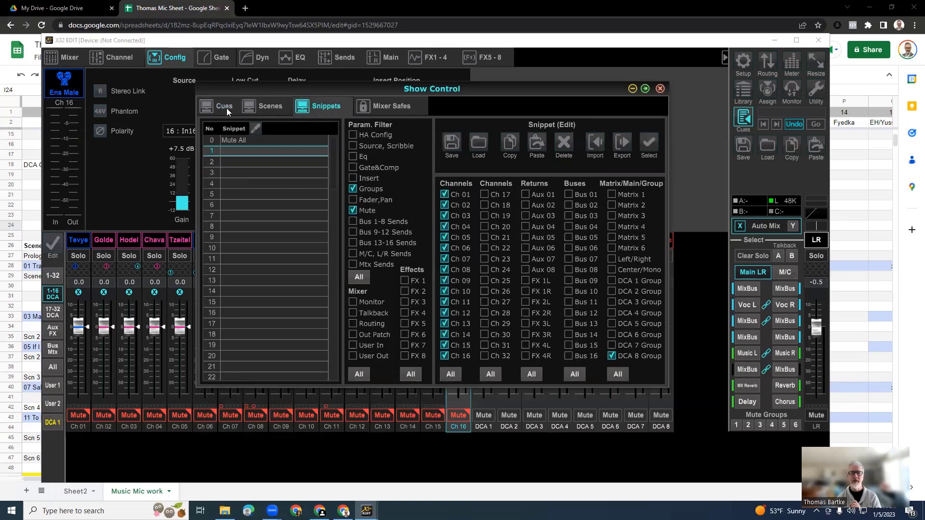
pyautogui.click(226, 108)
pyautogui.click(333, 107)
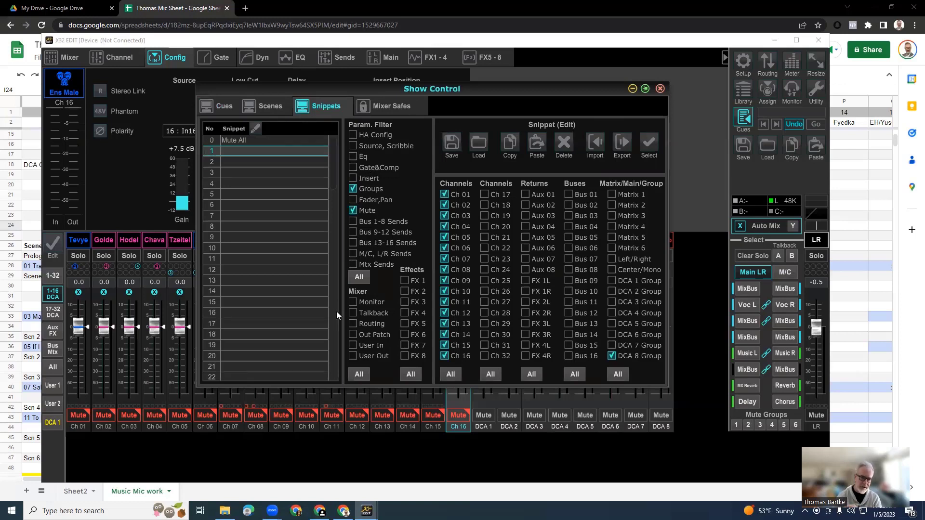
pyautogui.scroll(-18, 289, 313)
pyautogui.scroll(-7, 291, 324)
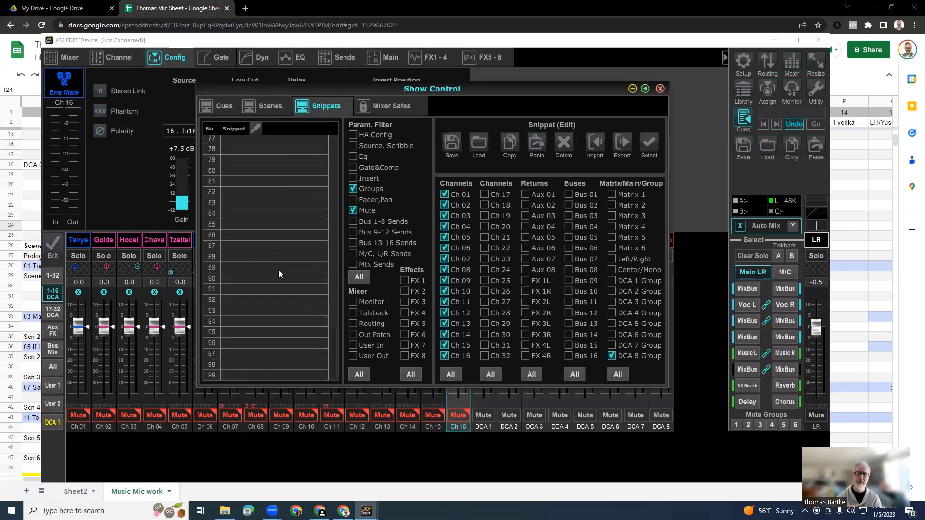
pyautogui.scroll(20, 279, 273)
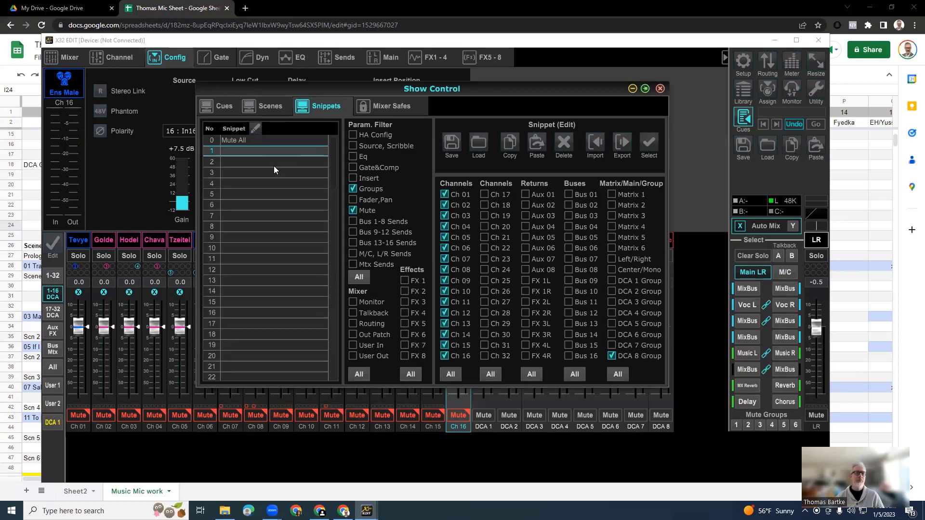
# Limit the Mute All snippet's parameter filter to Mute only, excluding Source, Scribble and Groups.
pyautogui.click(241, 141)
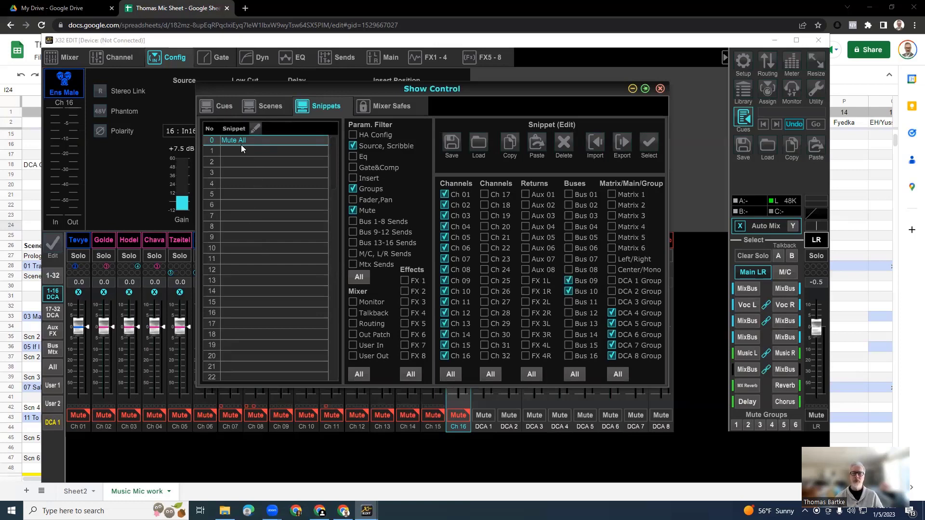
pyautogui.click(225, 109)
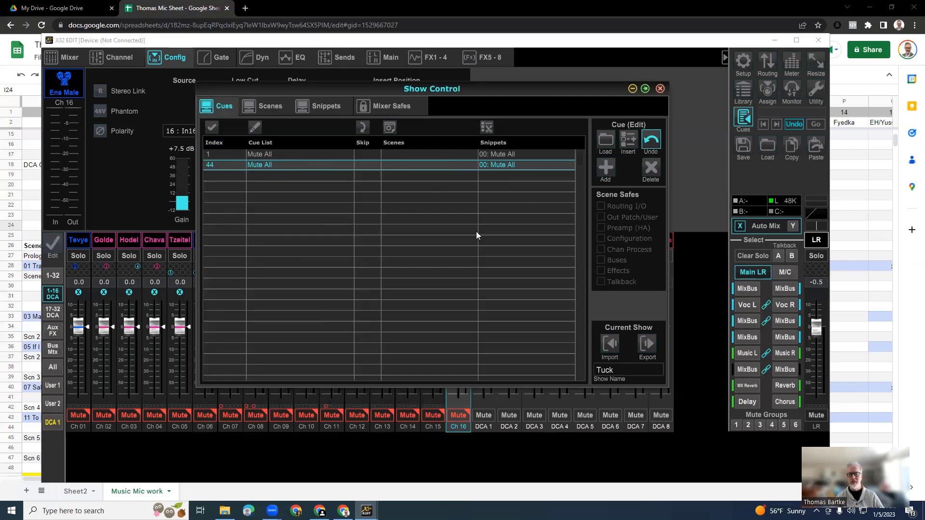
pyautogui.click(325, 107)
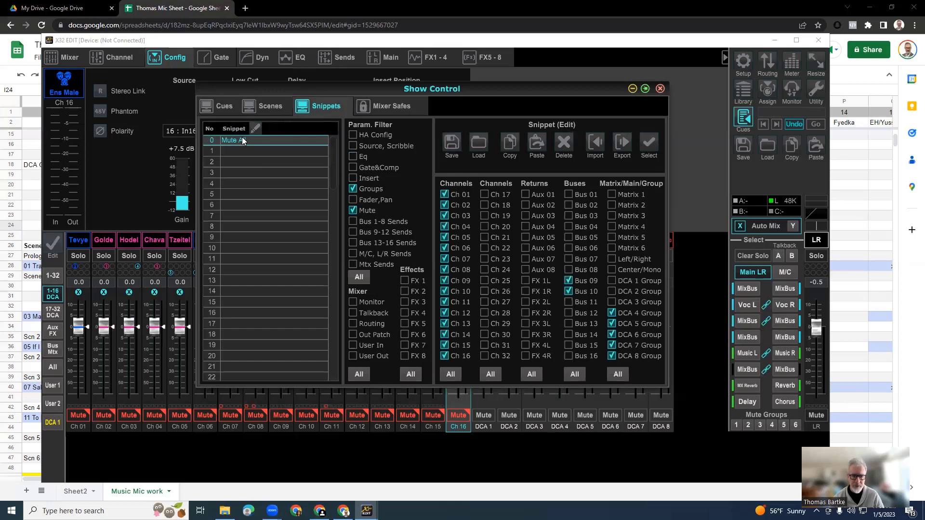
pyautogui.click(353, 146)
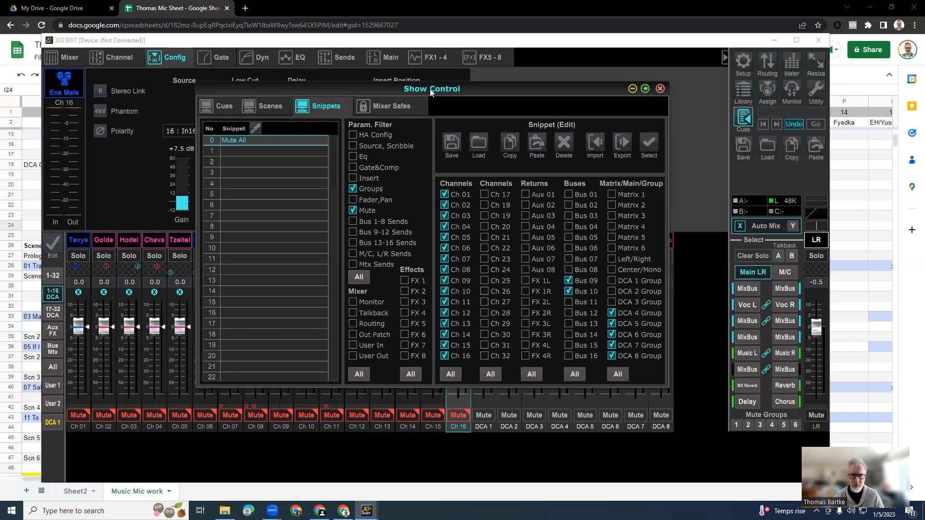
pyautogui.moveTo(465, 89)
pyautogui.mouseDown()
pyautogui.moveTo(553, 91)
pyautogui.moveTo(605, 129)
pyautogui.mouseUp()
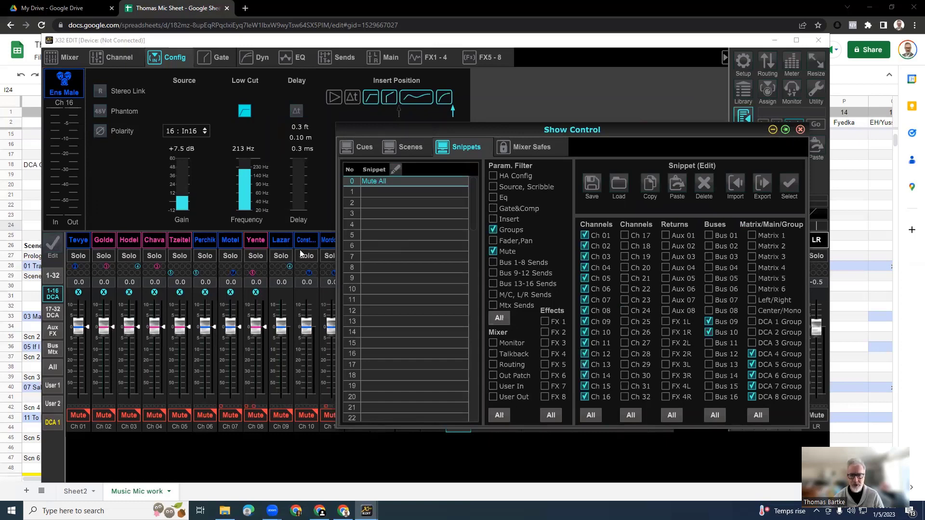
pyautogui.moveTo(608, 131); pyautogui.dragTo(564, 119)
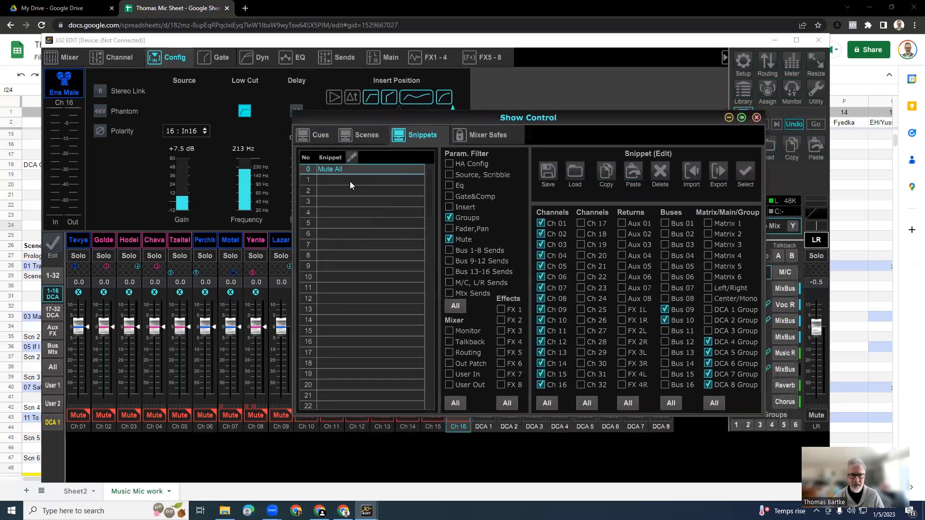
pyautogui.click(449, 217)
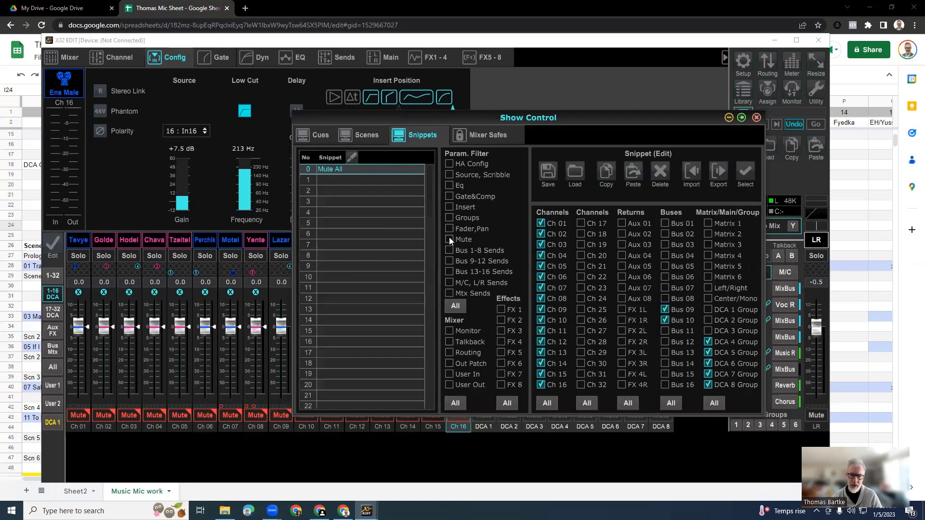
pyautogui.click(449, 239)
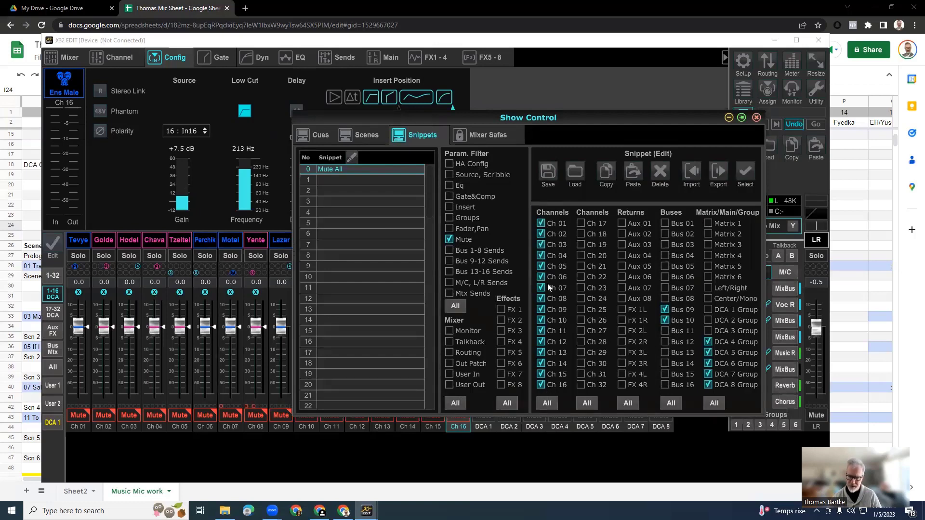
# Remove Bus 09, Bus 10 and DCA groups 4 to 7 from the Mute All snippet, keeping channels 1 to 16 included.
pyautogui.click(549, 404)
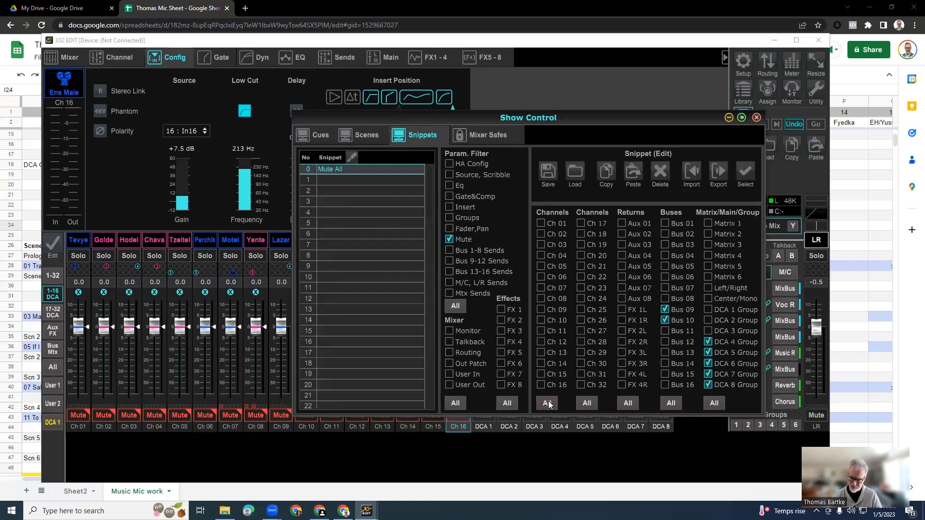
pyautogui.click(547, 404)
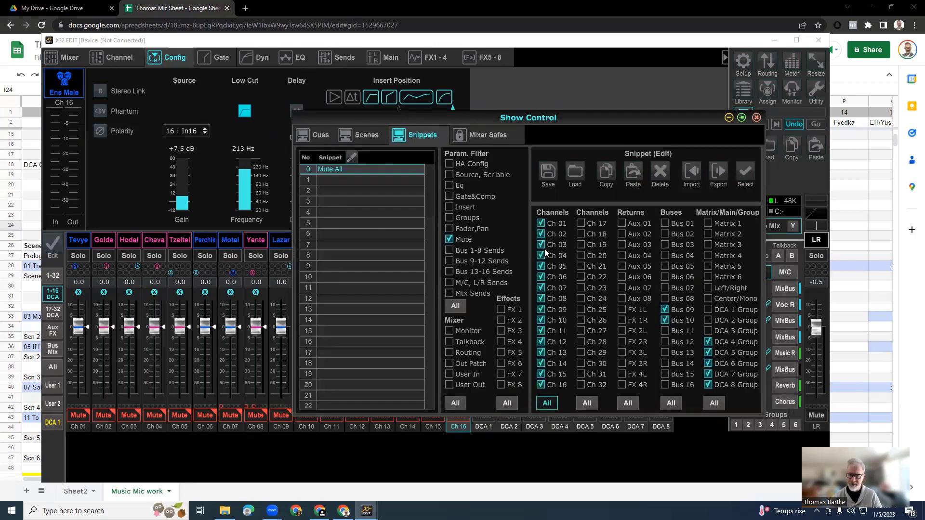
pyautogui.click(663, 320)
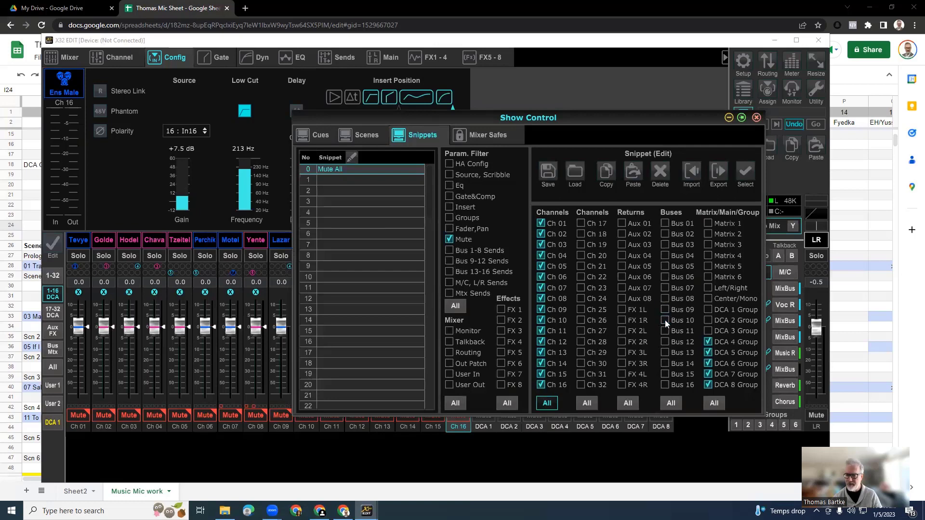
pyautogui.click(709, 342)
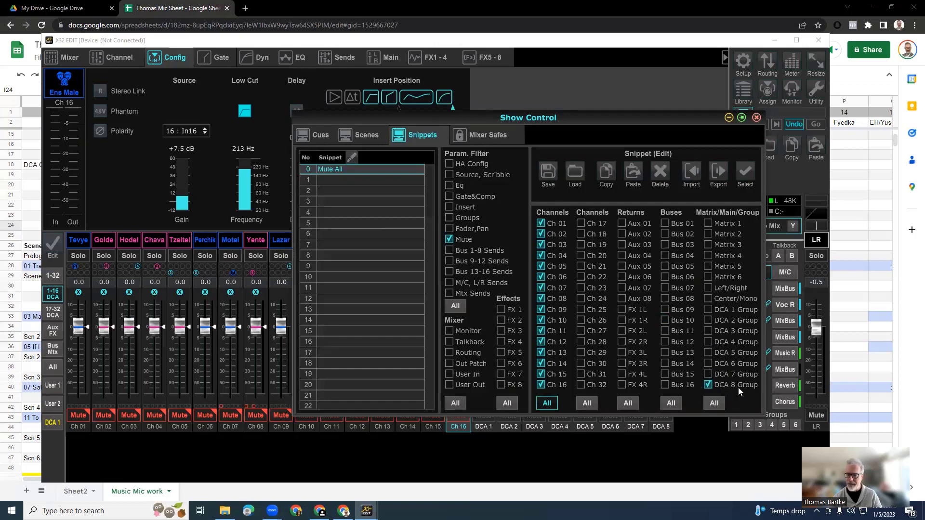
# Overwrite the Mute All snippet in slot 0 with the Mute filter, channels 1 to 16 and DCA 8 Group included.
pyautogui.moveTo(680, 115); pyautogui.dragTo(531, 127)
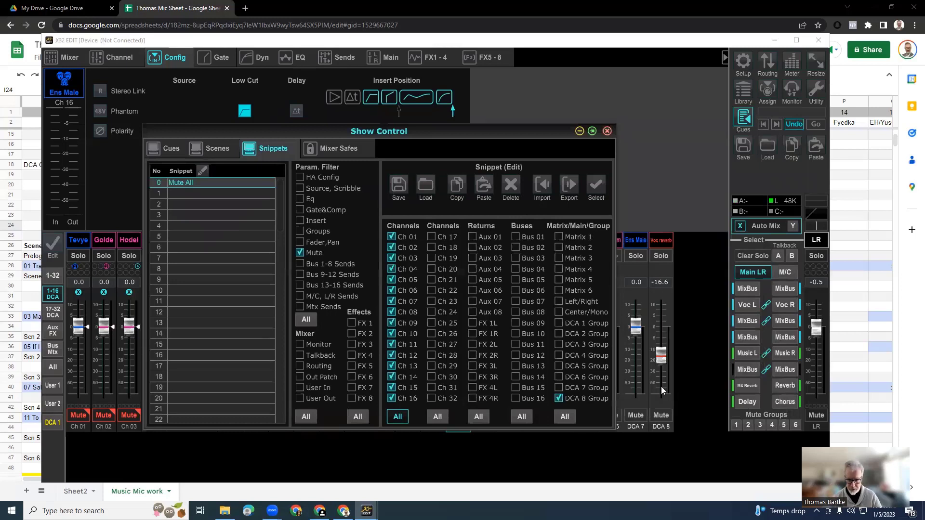
pyautogui.click(559, 399)
pyautogui.click(559, 399)
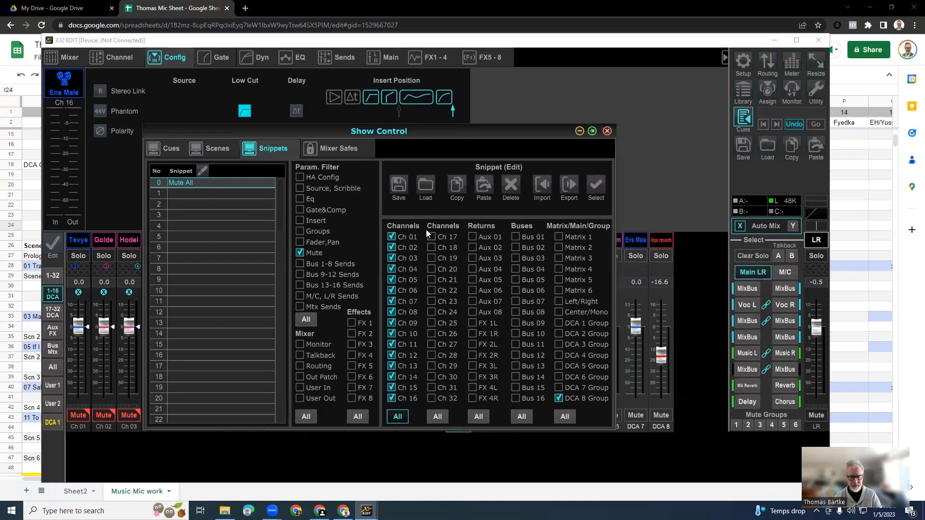
pyautogui.click(398, 185)
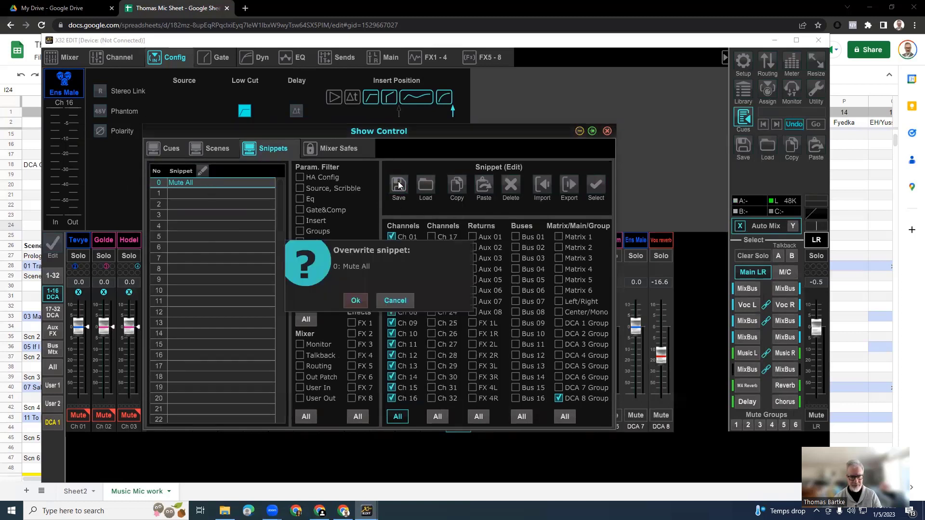
pyautogui.click(356, 297)
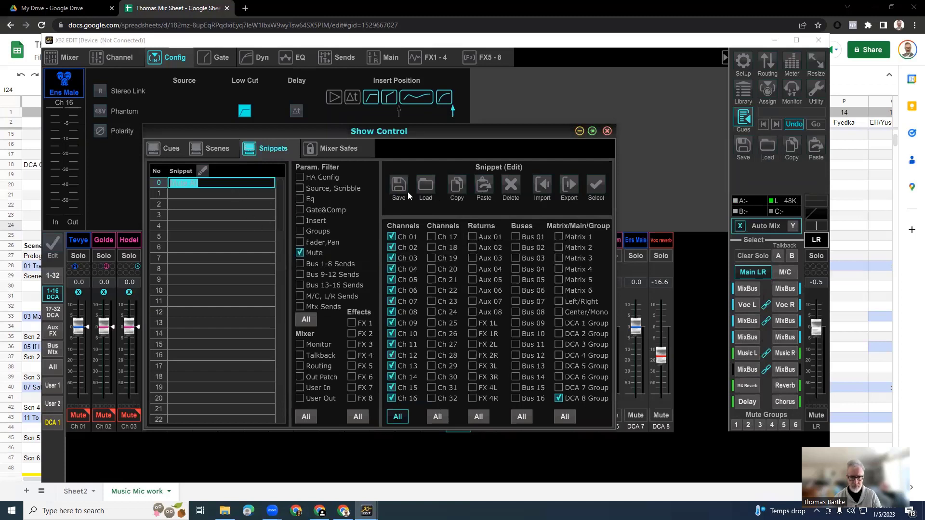
pyautogui.click(264, 192)
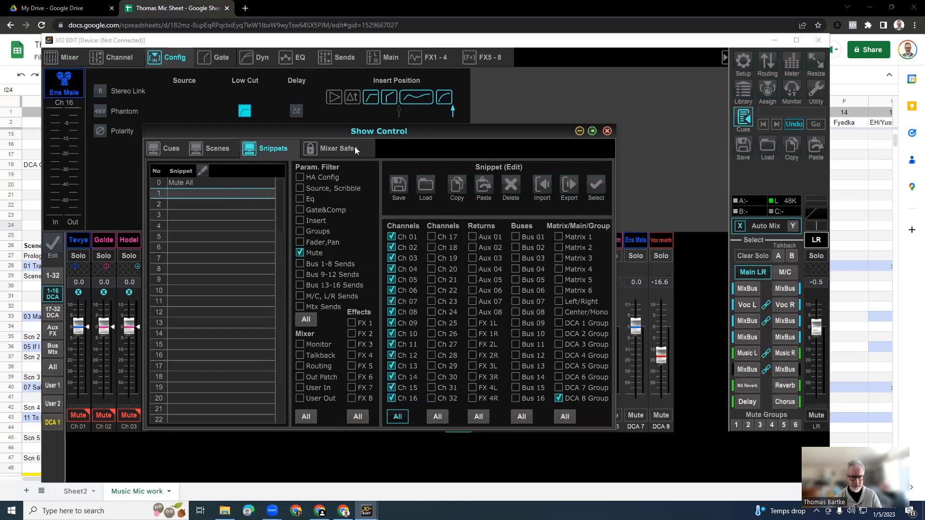
pyautogui.click(223, 184)
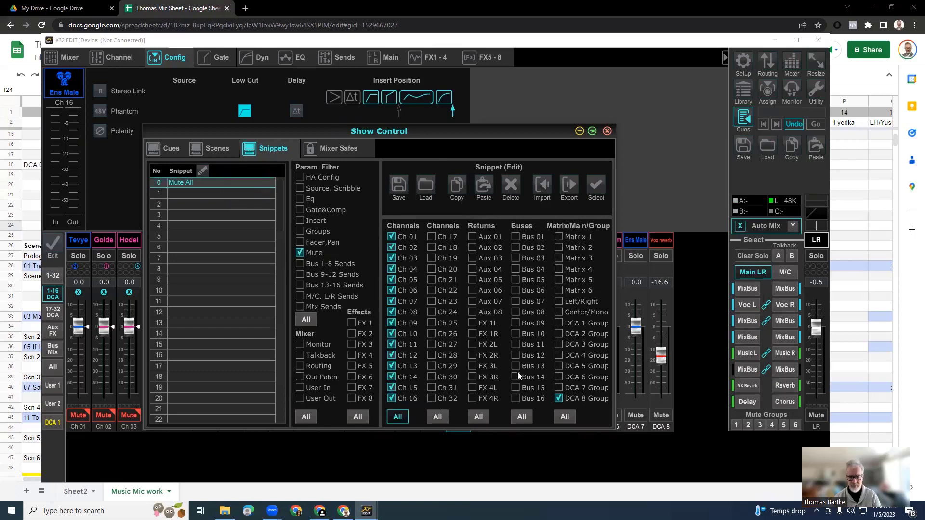
# Arrange the Show Control and mixer windows so the mic sheet's DCA groups and scene list are visible behind them.
pyautogui.moveTo(389, 137); pyautogui.dragTo(472, 125)
pyautogui.click(295, 183)
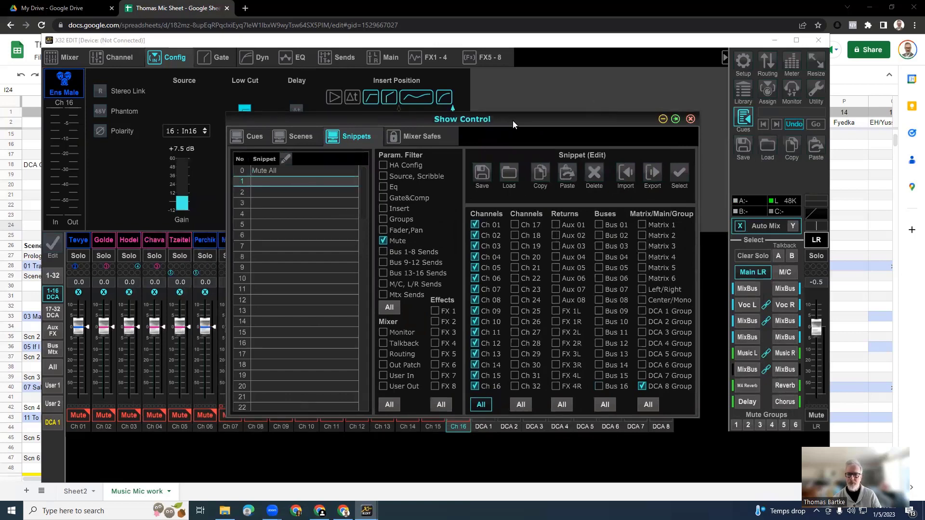
pyautogui.moveTo(512, 121); pyautogui.dragTo(700, 167)
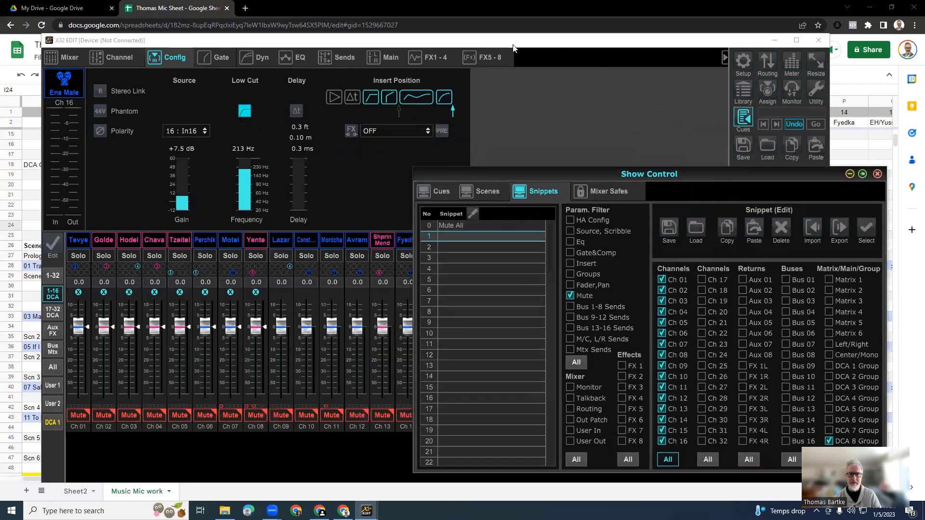
pyautogui.click(513, 49)
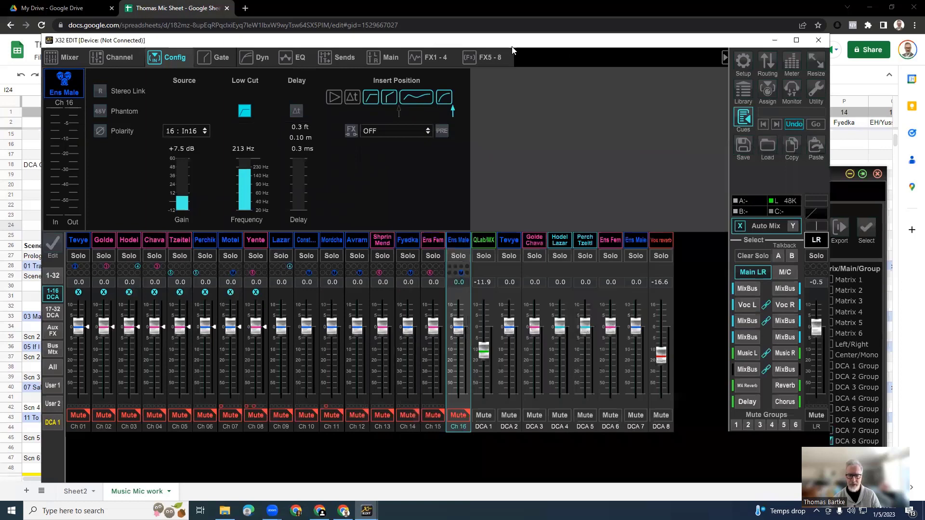
pyautogui.moveTo(512, 47); pyautogui.dragTo(503, 407)
pyautogui.moveTo(579, 176); pyautogui.dragTo(558, 119)
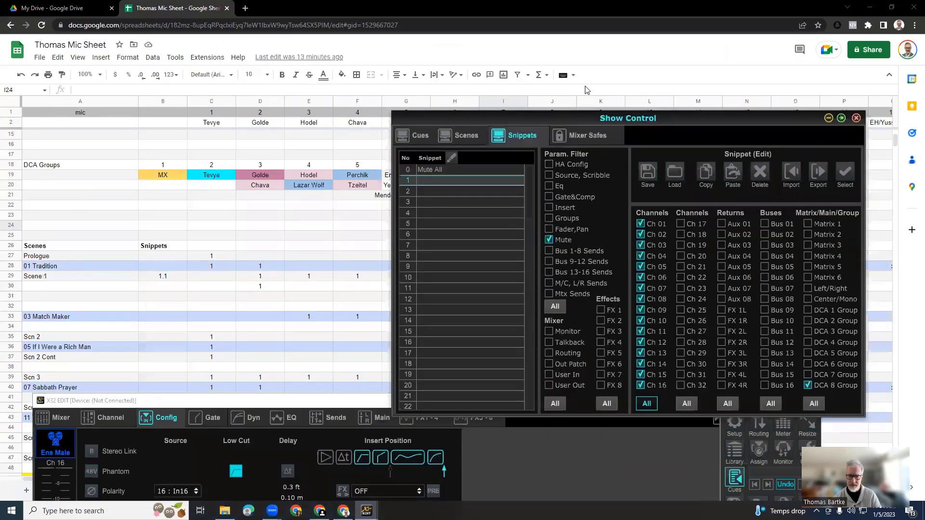
pyautogui.moveTo(587, 90); pyautogui.dragTo(587, 89)
pyautogui.scroll(-4, 292, 308)
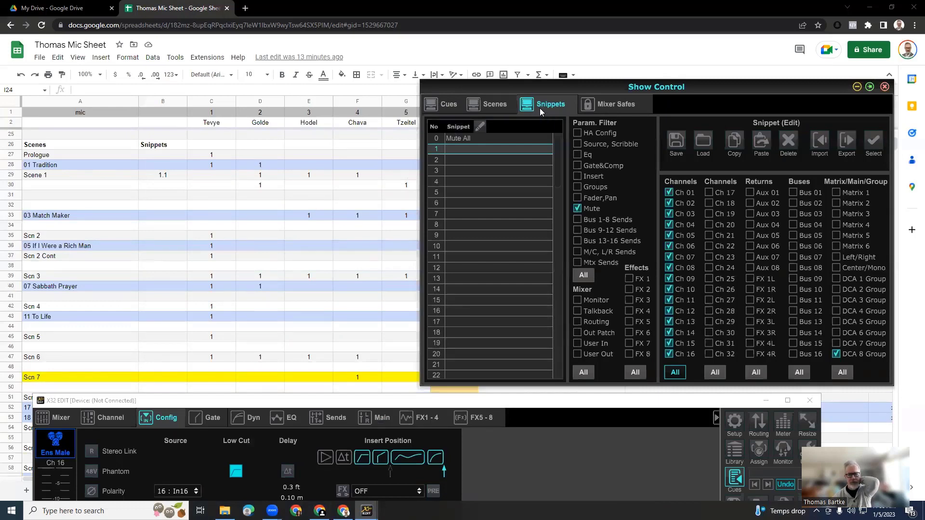
# Compare the mic sheet's scene rows and character assignments with the snippet slots in Show Control.
pyautogui.moveTo(553, 90); pyautogui.dragTo(436, 180)
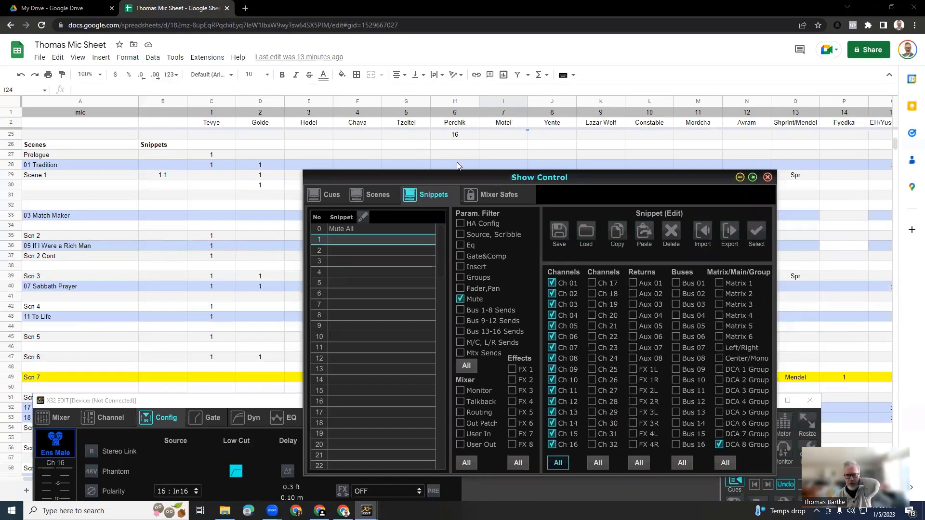
pyautogui.moveTo(453, 180); pyautogui.dragTo(521, 173)
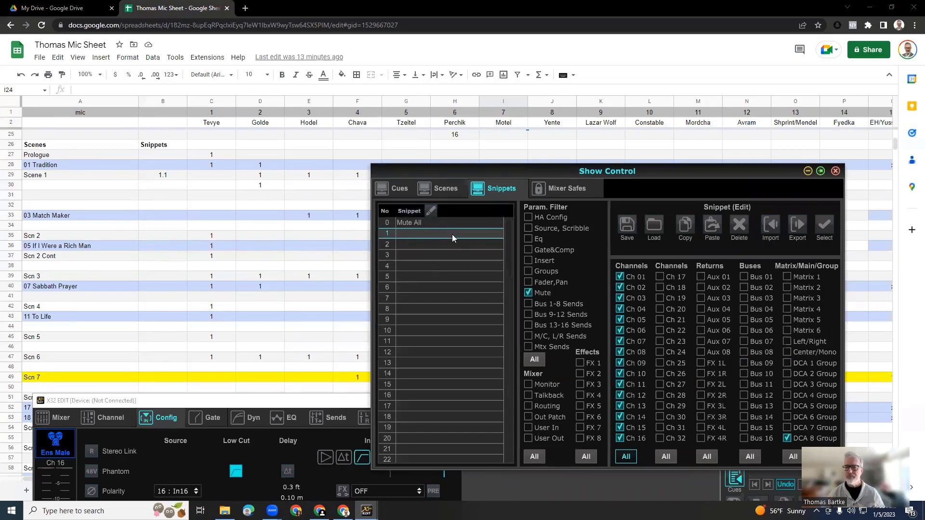
pyautogui.click(318, 406)
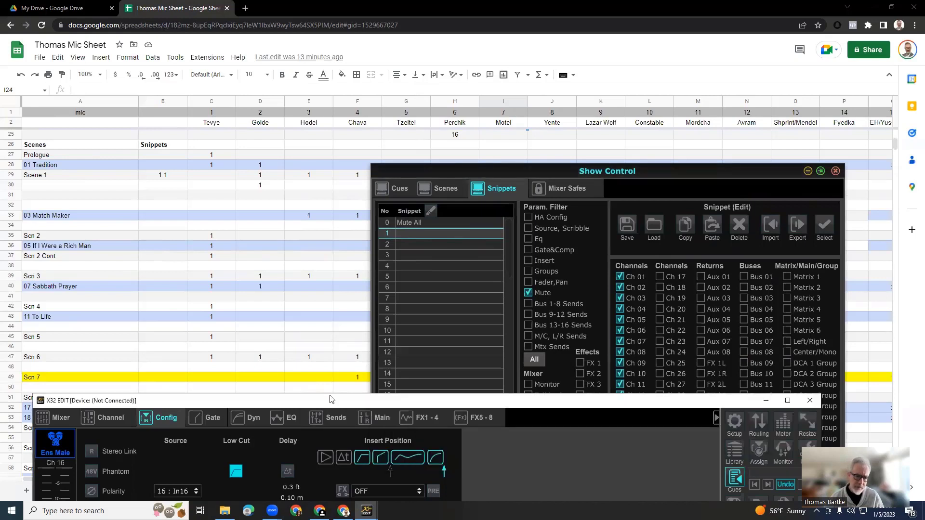
pyautogui.moveTo(331, 400); pyautogui.dragTo(319, 416)
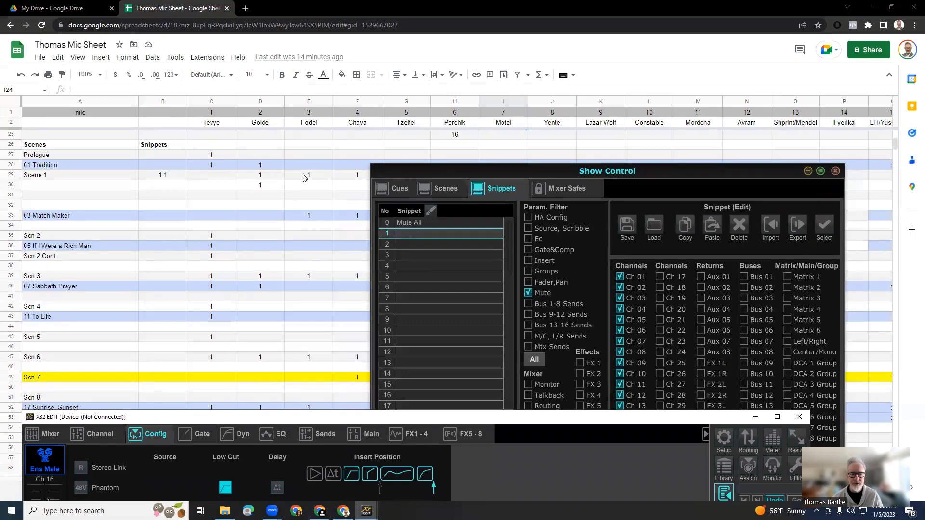
pyautogui.moveTo(503, 170); pyautogui.dragTo(446, 208)
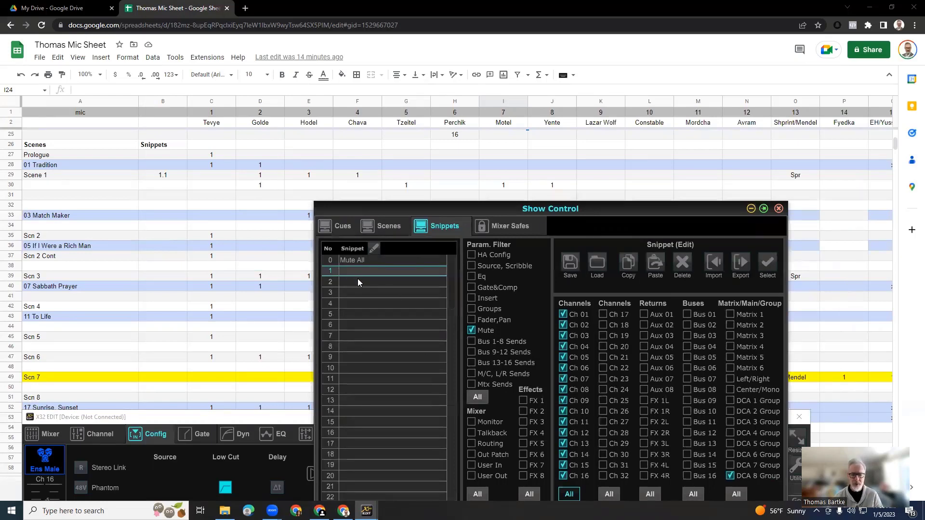
pyautogui.moveTo(412, 210); pyautogui.dragTo(502, 122)
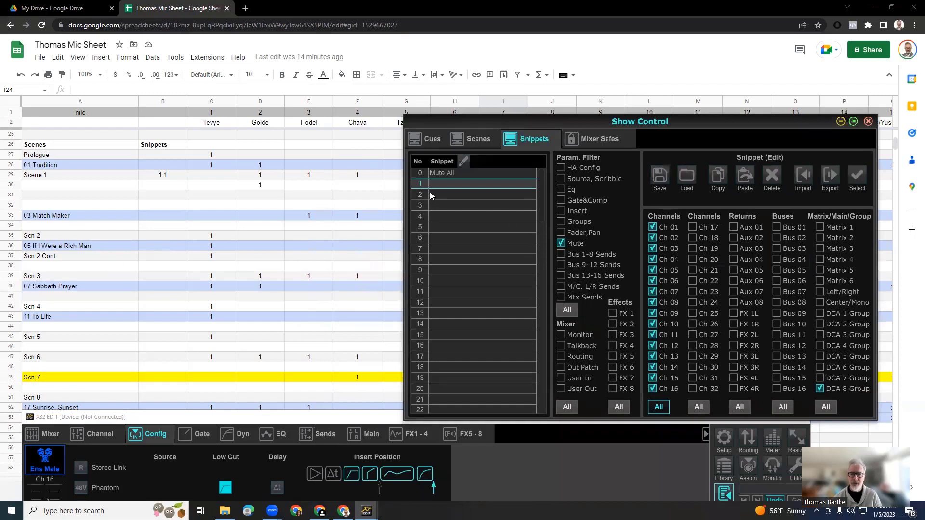
pyautogui.click(308, 416)
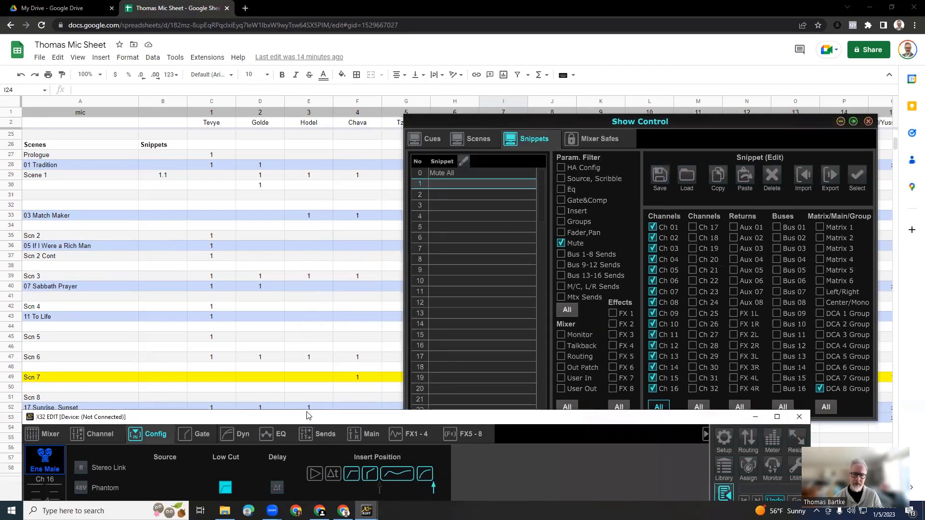
pyautogui.moveTo(308, 416); pyautogui.dragTo(298, 309)
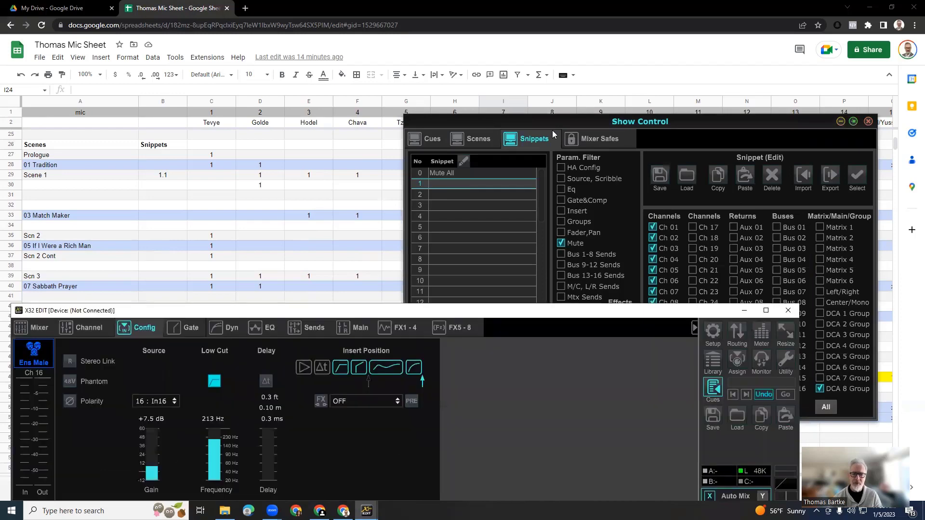
pyautogui.click(548, 126)
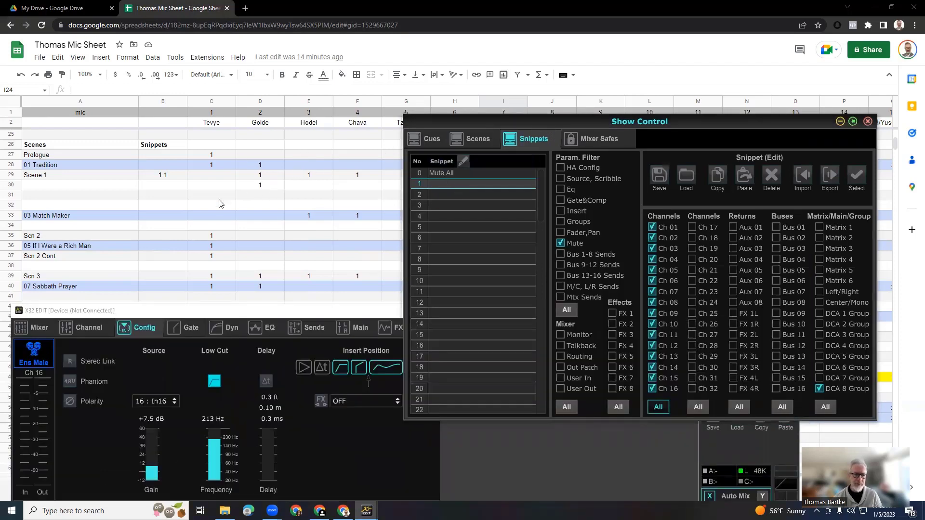
pyautogui.click(262, 312)
pyautogui.moveTo(261, 311); pyautogui.dragTo(252, 299)
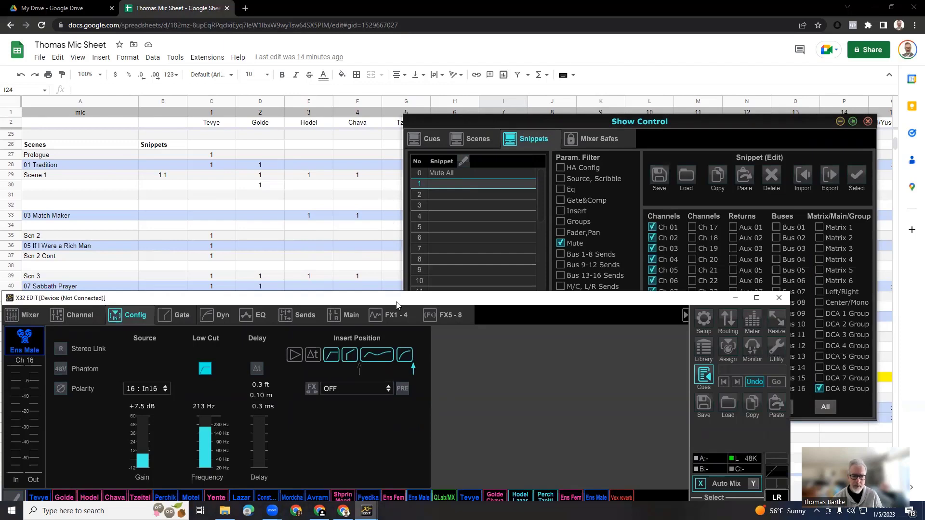
pyautogui.moveTo(397, 300); pyautogui.dragTo(428, 62)
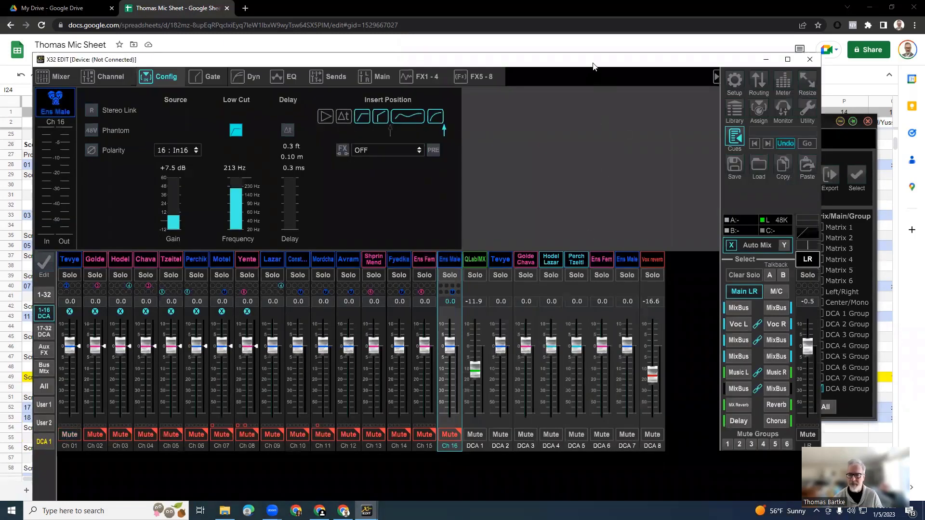
pyautogui.moveTo(593, 68); pyautogui.dragTo(596, 142)
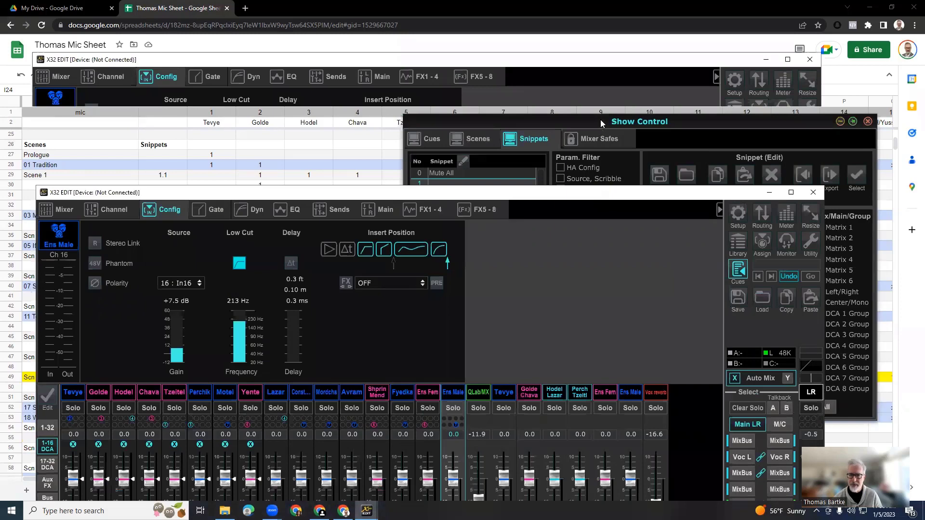
pyautogui.click(600, 120)
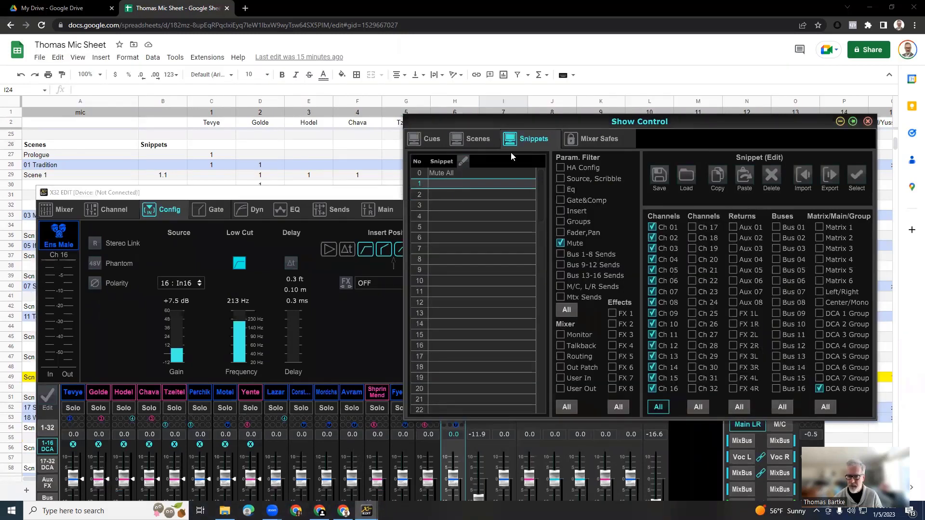
pyautogui.click(384, 192)
pyautogui.moveTo(385, 191); pyautogui.dragTo(370, 53)
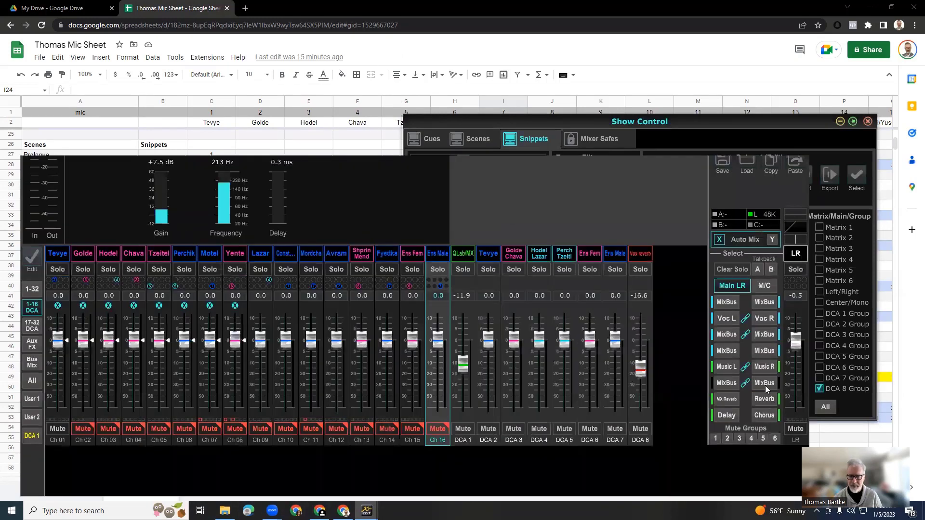
pyautogui.click(640, 429)
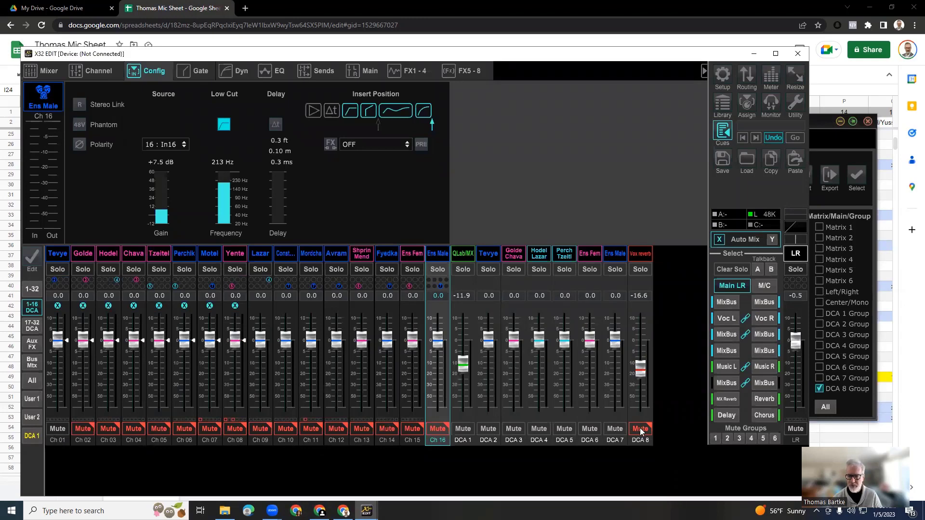
# Name snippet slot 1 "Tevye talks" and save the current mute settings to it.
pyautogui.moveTo(594, 55); pyautogui.dragTo(579, 405)
pyautogui.click(444, 184)
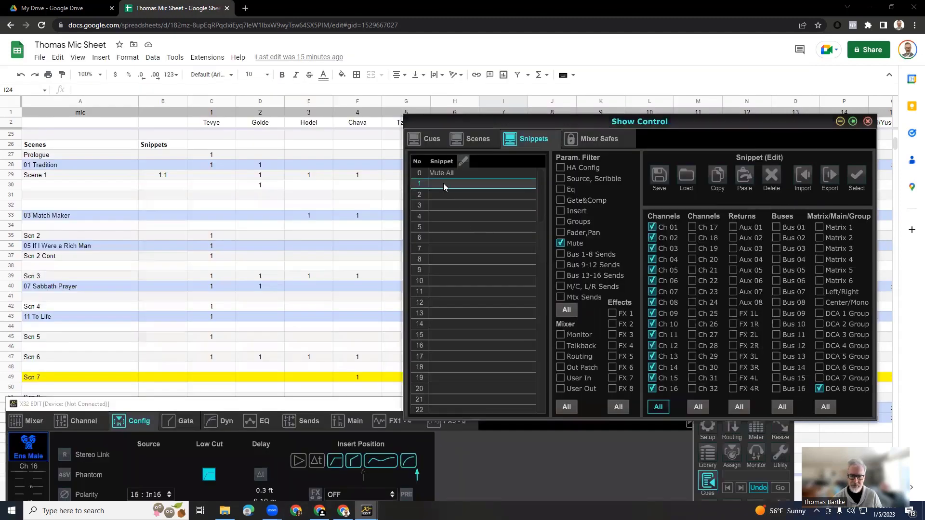
pyautogui.click(443, 183)
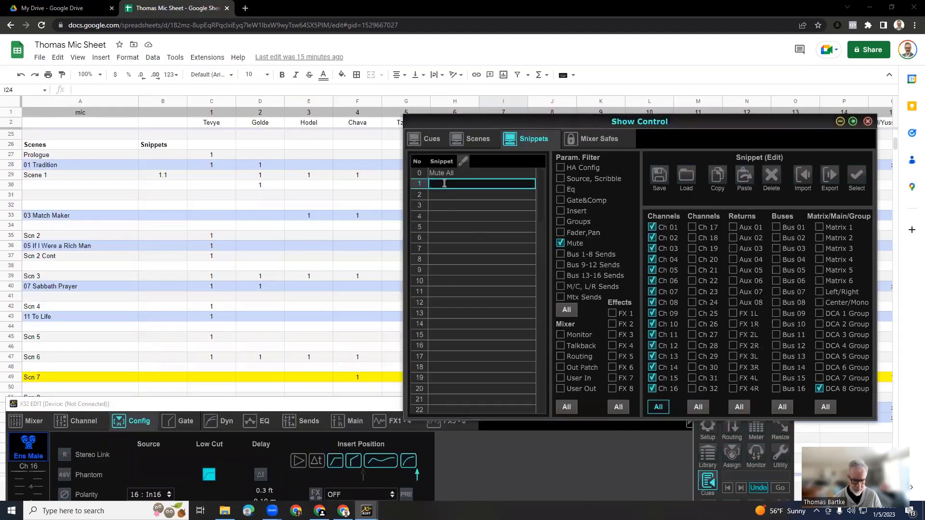
pyautogui.write('Tevye ')
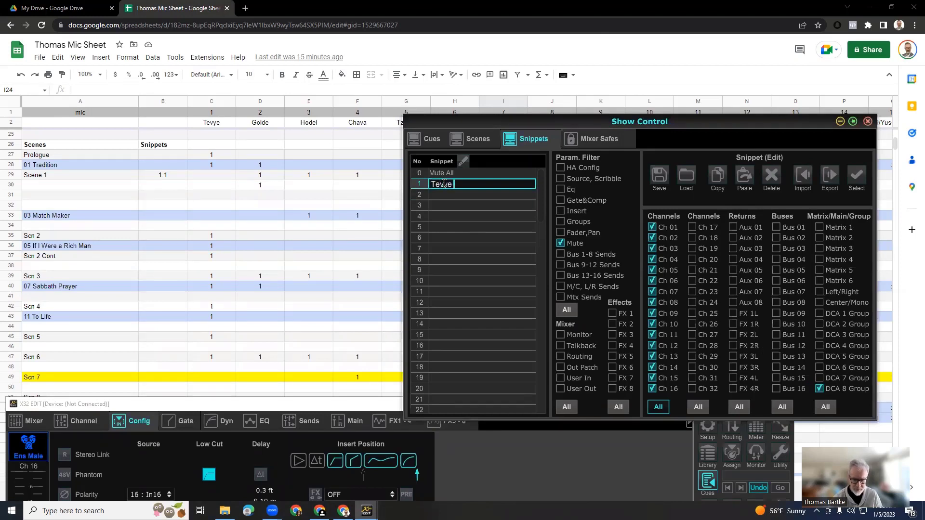
pyautogui.write('talks')
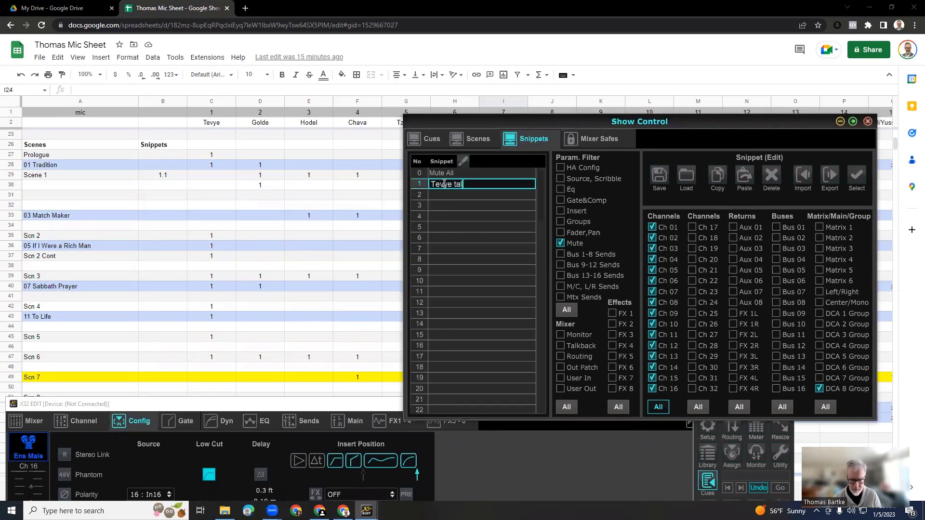
pyautogui.click(668, 179)
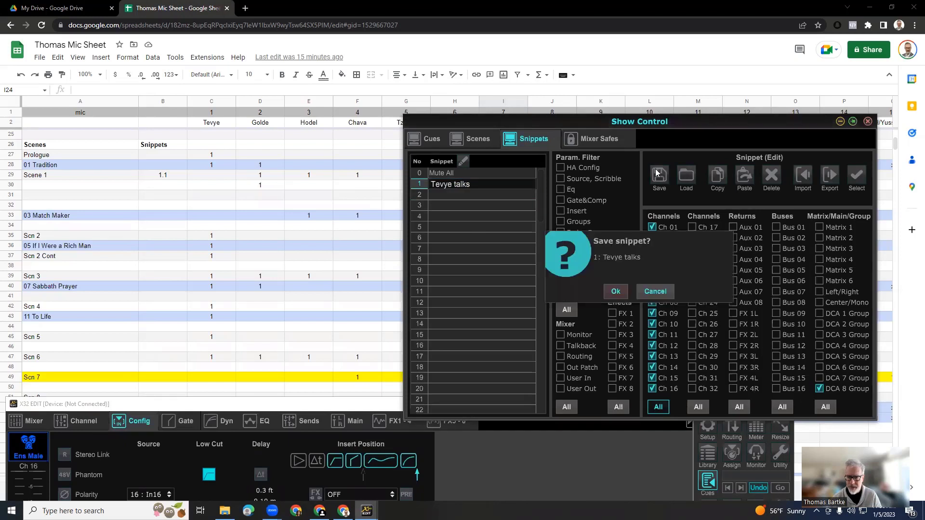
pyautogui.click(617, 292)
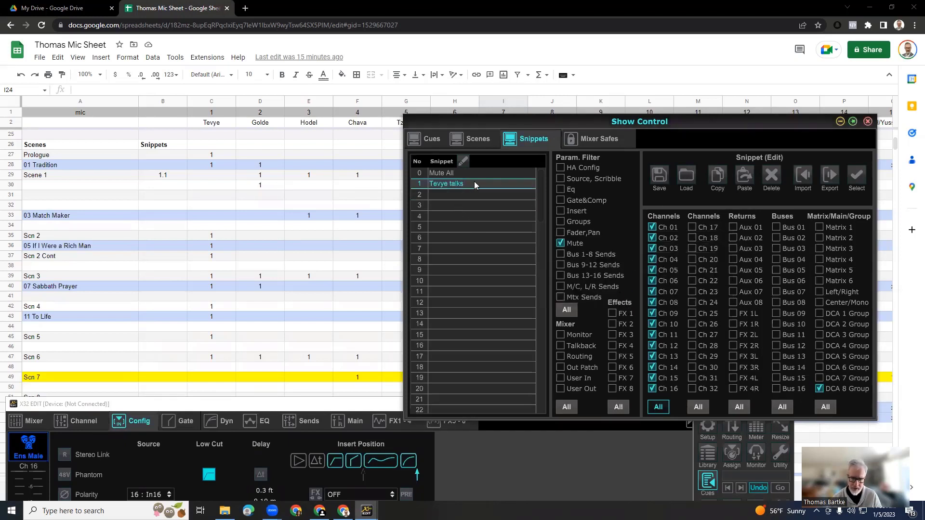
# Compare the microphones marked for the Prologue and 01 Tradition rows in the mic sheet.
pyautogui.moveTo(578, 115); pyautogui.dragTo(553, 67)
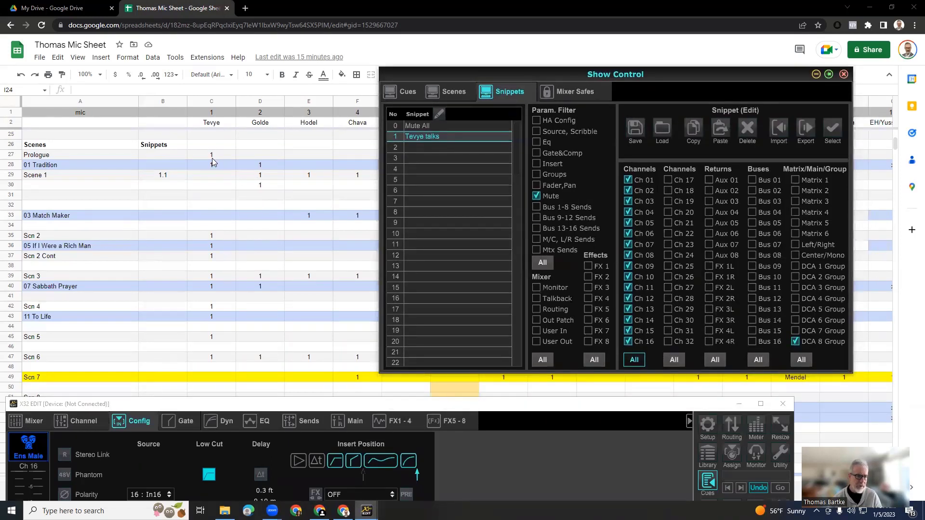
pyautogui.click(9, 158)
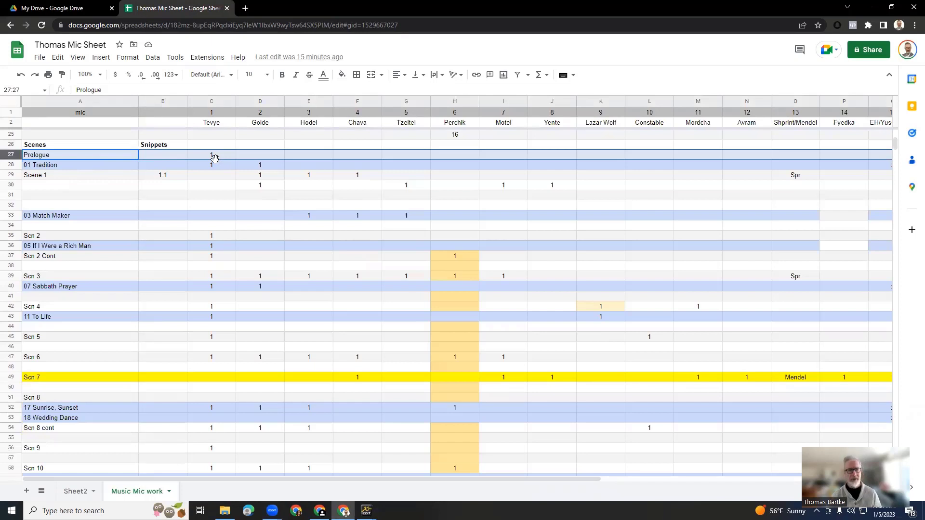
pyautogui.click(7, 165)
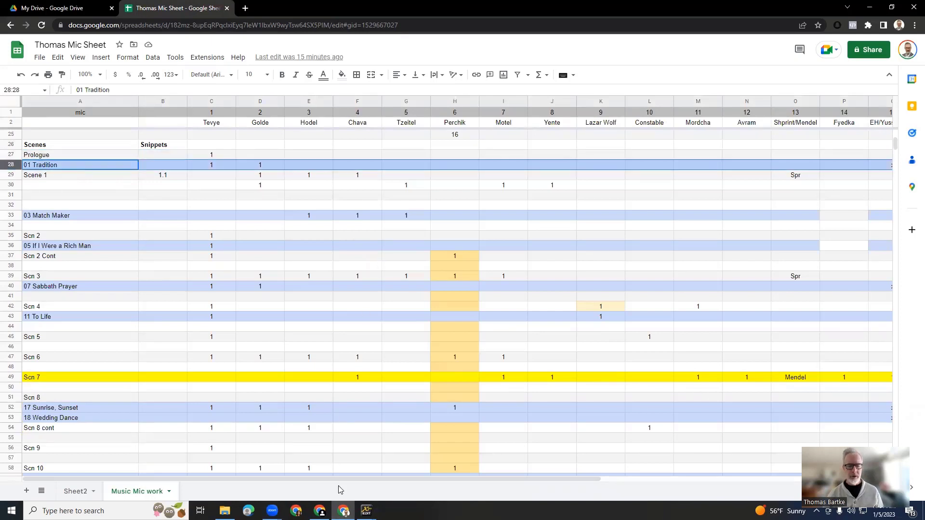
# Switch back to the X32 Edit mixer, bring its faders fully into view and unmute DCA 8.
pyautogui.moveTo(366, 509)
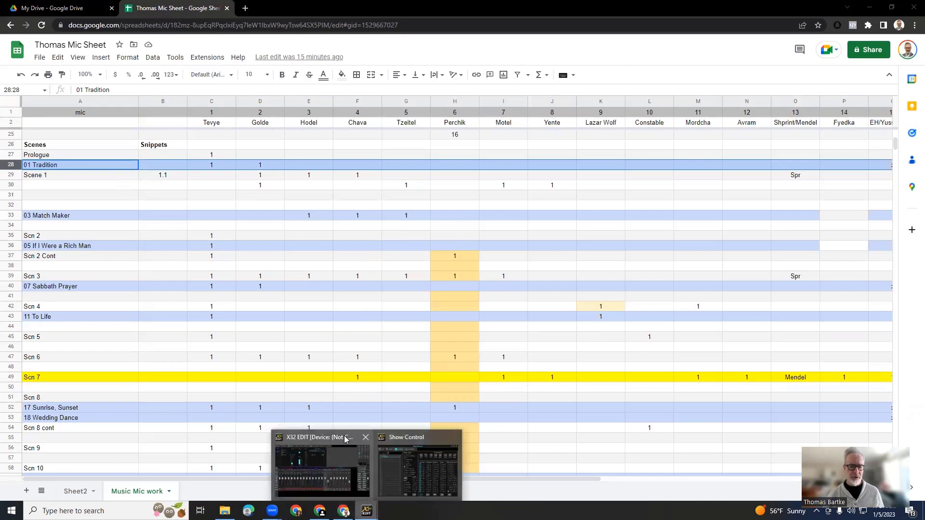
pyautogui.click(408, 440)
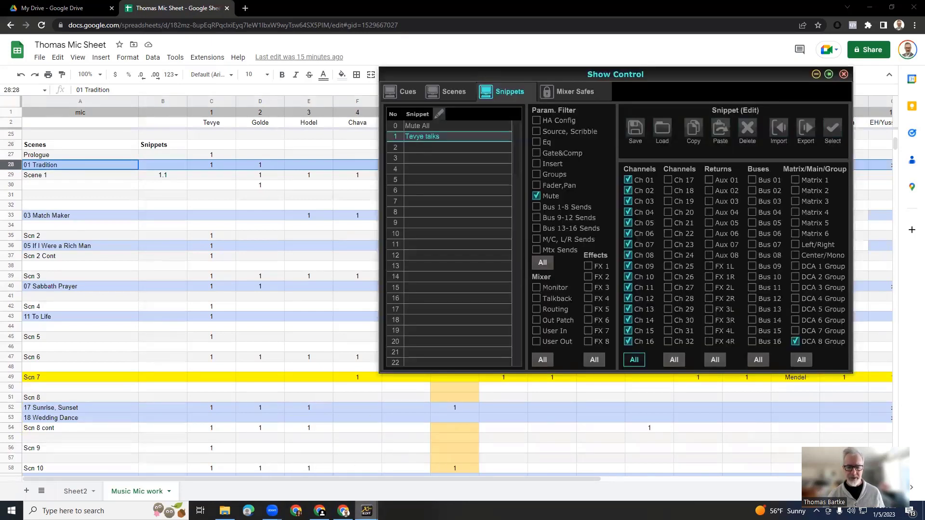
pyautogui.moveTo(366, 510)
pyautogui.click(316, 438)
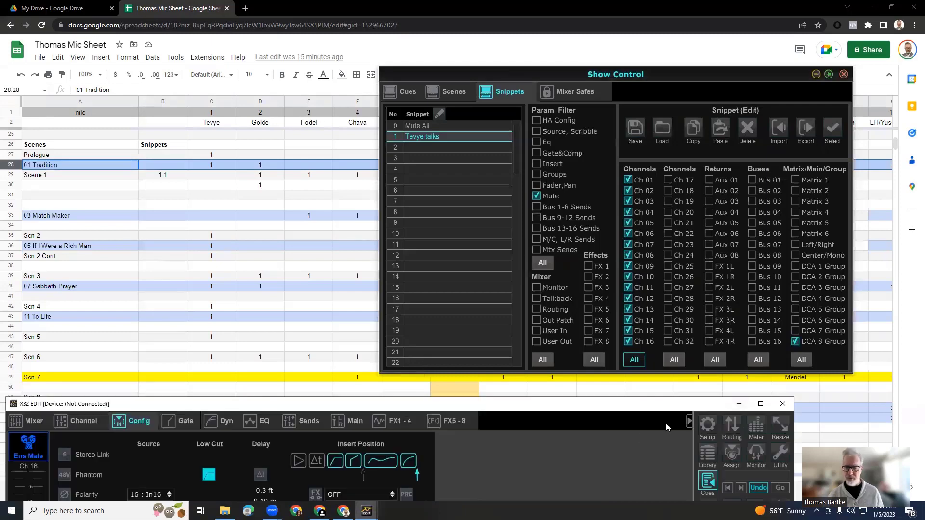
pyautogui.moveTo(595, 400); pyautogui.dragTo(618, 49)
pyautogui.click(647, 428)
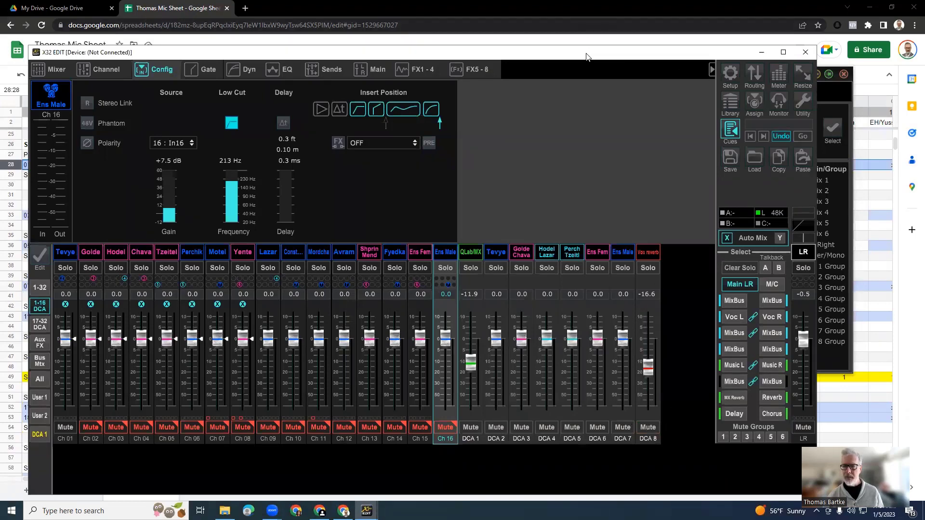
# Name snippet slot 2 "Tevye sings" in Show Control and save the current mute settings to it.
pyautogui.moveTo(587, 54); pyautogui.dragTo(609, 316)
pyautogui.click(559, 80)
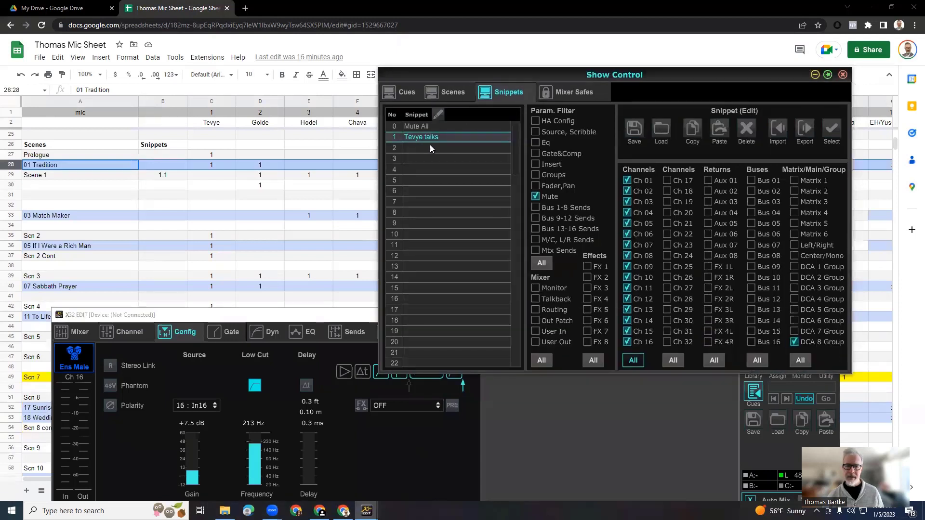
pyautogui.click(429, 147)
pyautogui.doubleClick(427, 148)
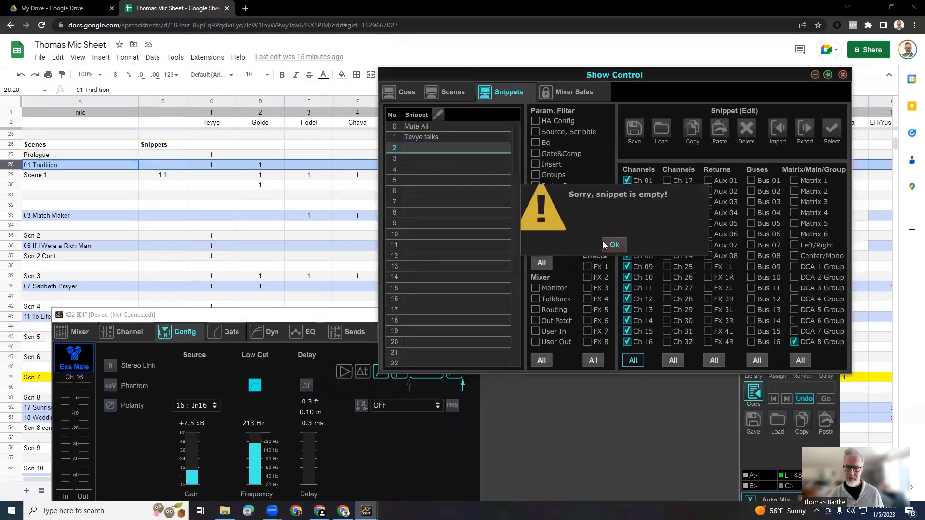
pyautogui.click(613, 244)
pyautogui.click(412, 148)
pyautogui.write('T')
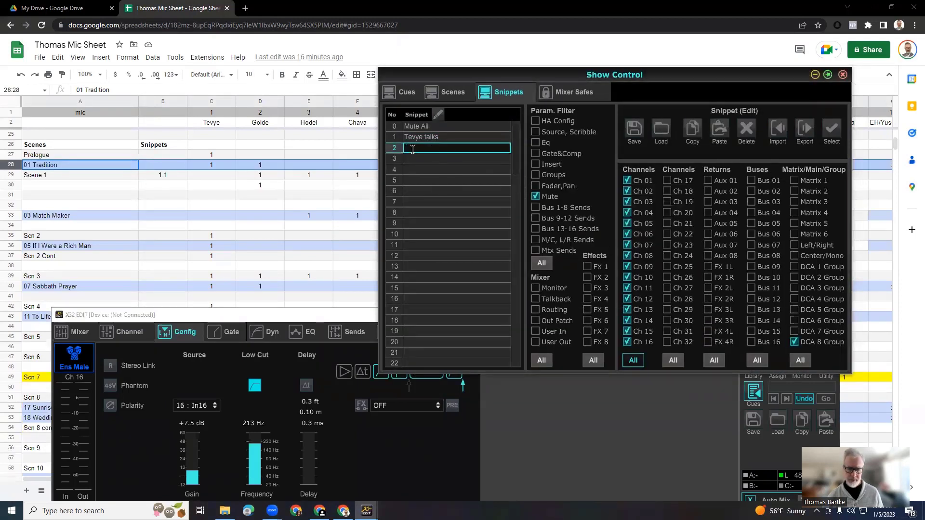
pyautogui.write('evye sings')
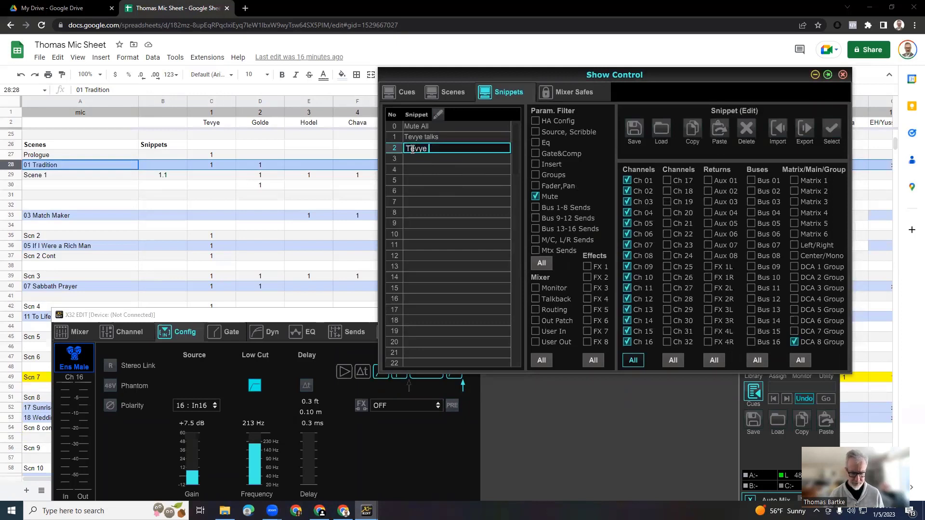
pyautogui.click(634, 130)
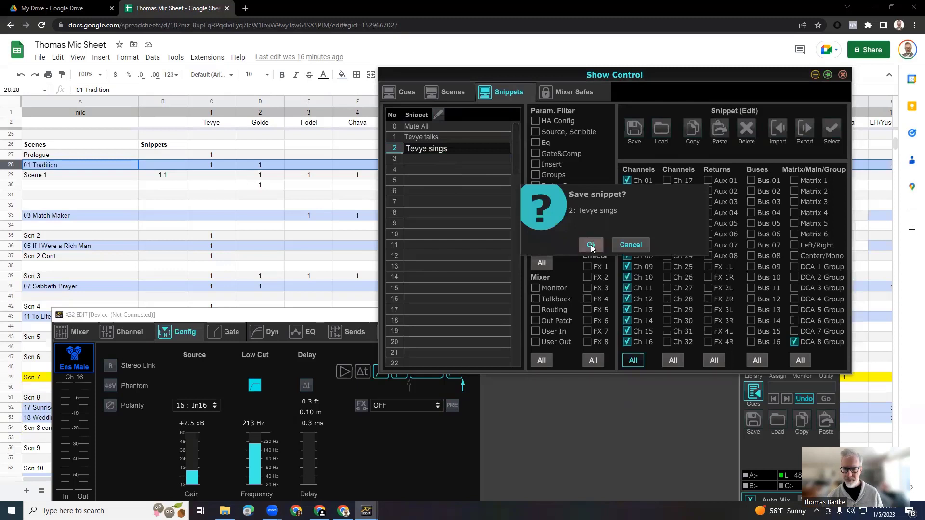
pyautogui.click(592, 245)
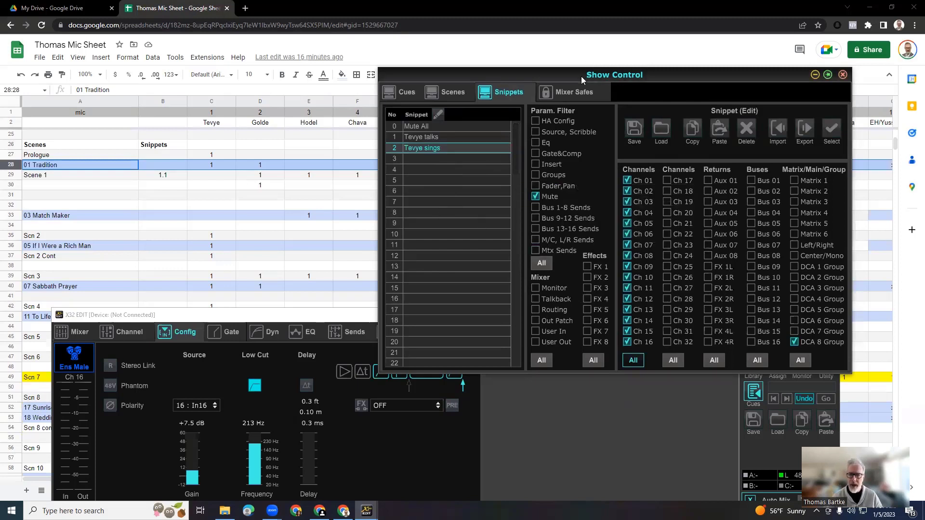
# Arrange Show Control so the faders' mute states stay visible, and load the Mute All snippet to check it.
pyautogui.moveTo(581, 76); pyautogui.dragTo(620, 68)
pyautogui.click(361, 313)
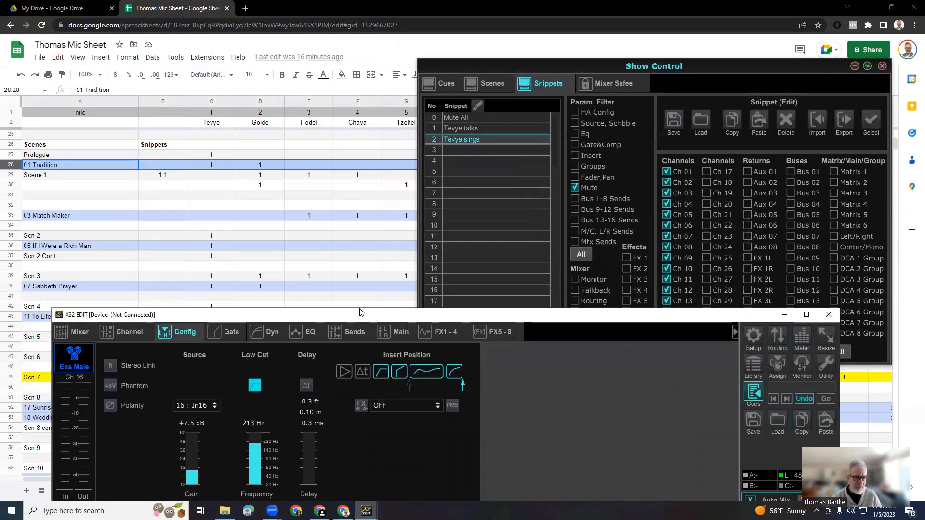
pyautogui.moveTo(362, 313); pyautogui.dragTo(315, 50)
pyautogui.click(822, 88)
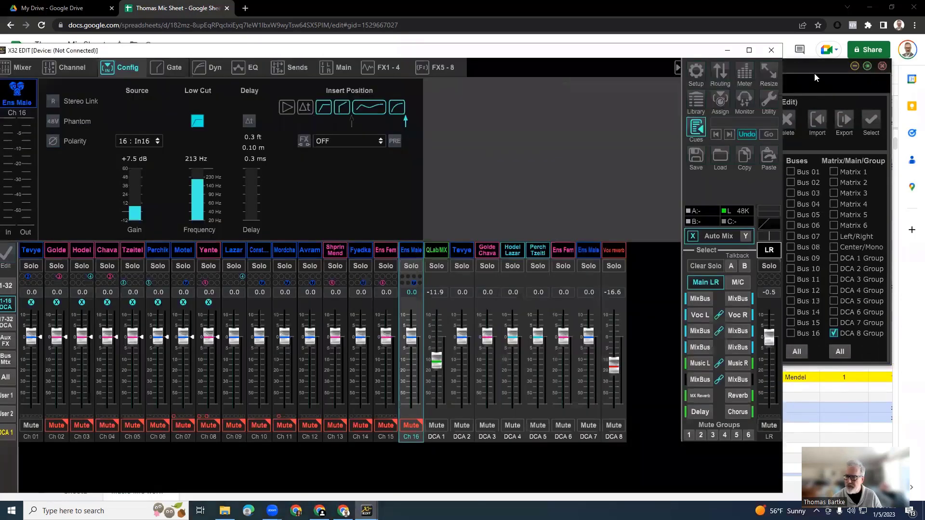
pyautogui.moveTo(535, 71); pyautogui.dragTo(521, 29)
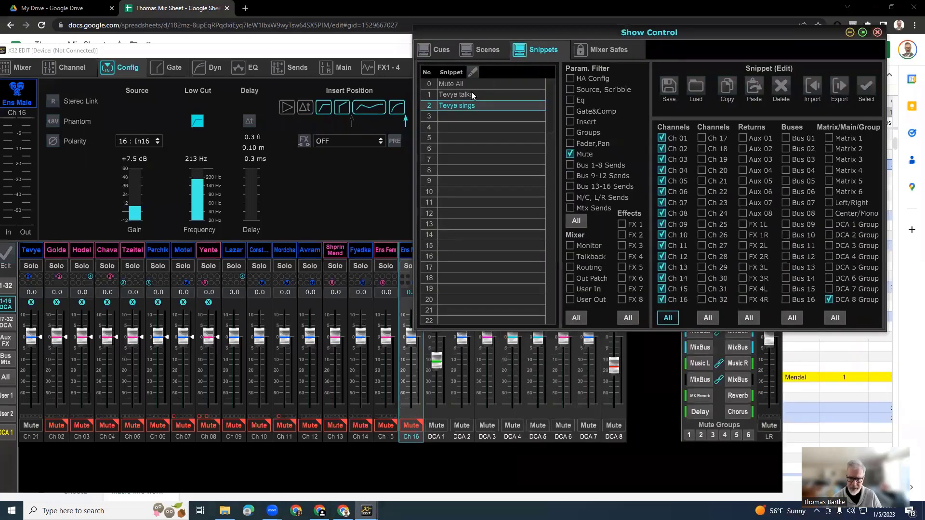
pyautogui.doubleClick(448, 83)
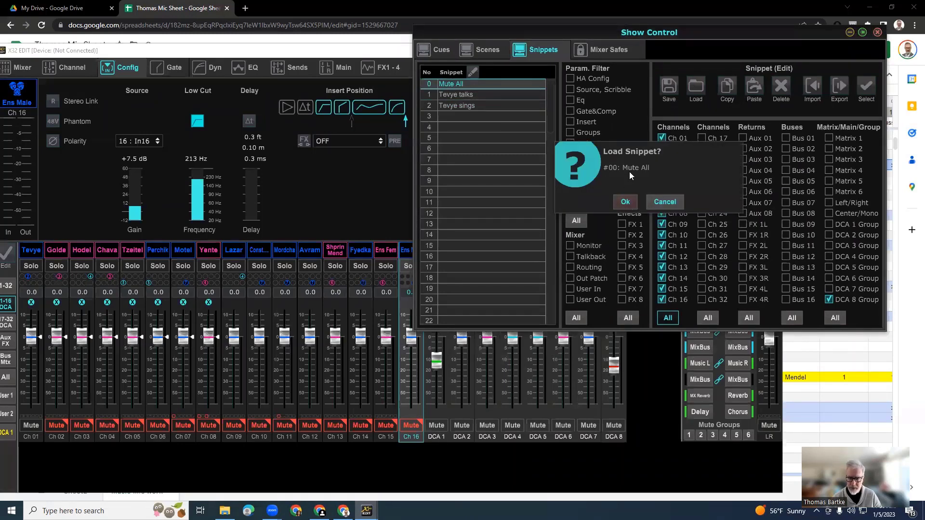
pyautogui.click(625, 202)
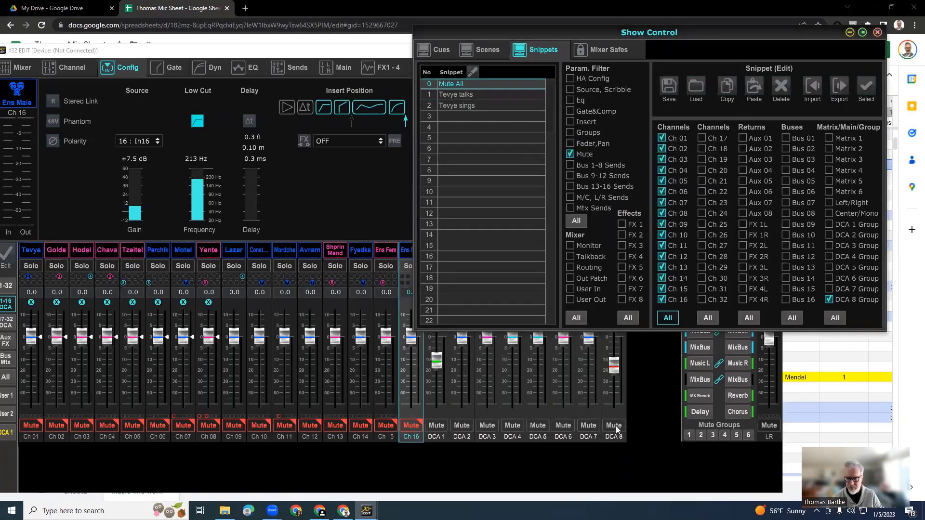
# Load the Tevye talks snippet and the Tevye sings snippet in turn, comparing the mutes on Ch 01 and DCA 8.
pyautogui.doubleClick(450, 95)
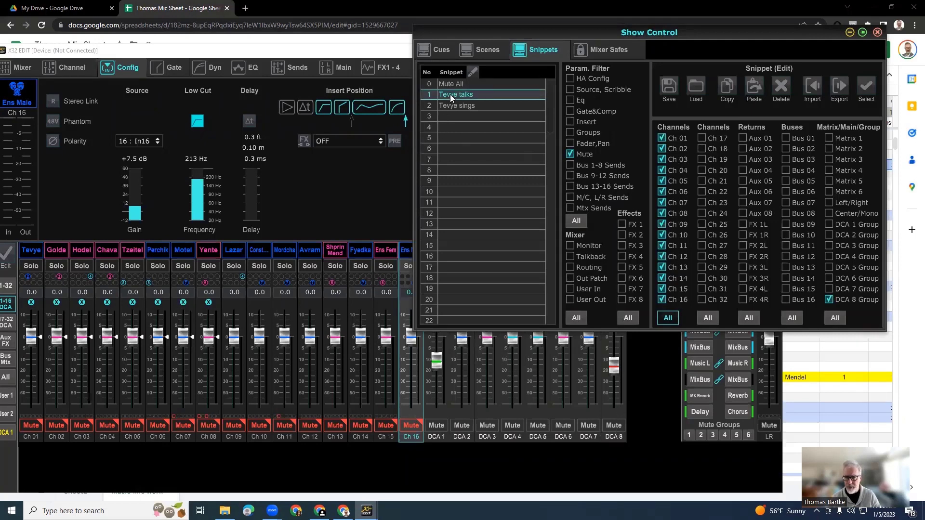
pyautogui.click(626, 203)
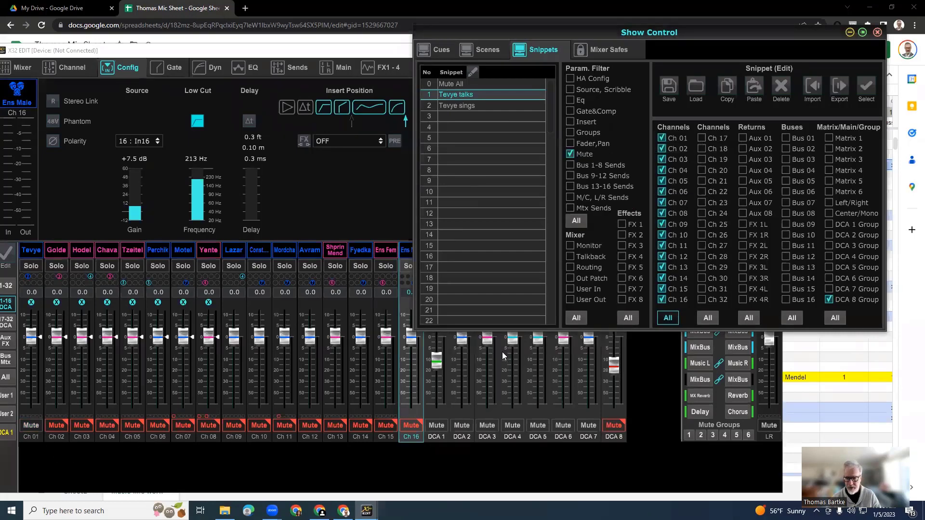
pyautogui.doubleClick(453, 107)
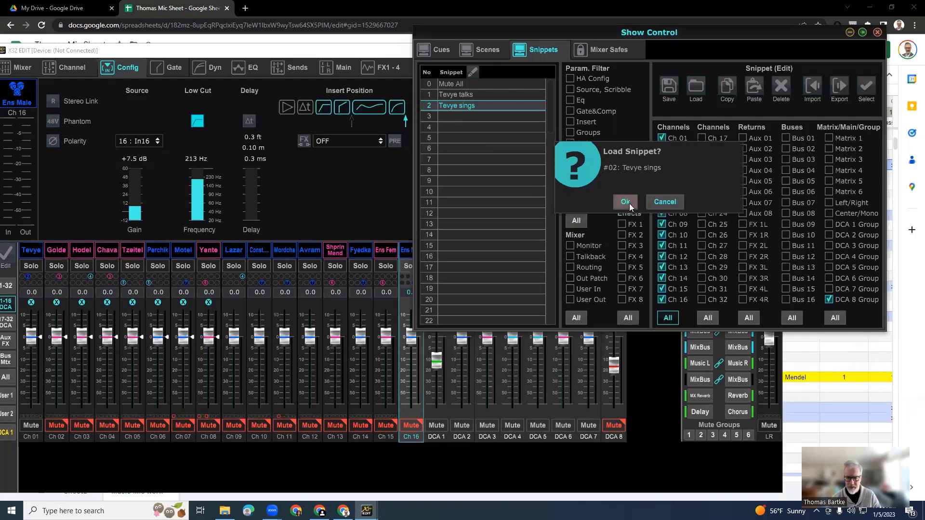
pyautogui.click(626, 202)
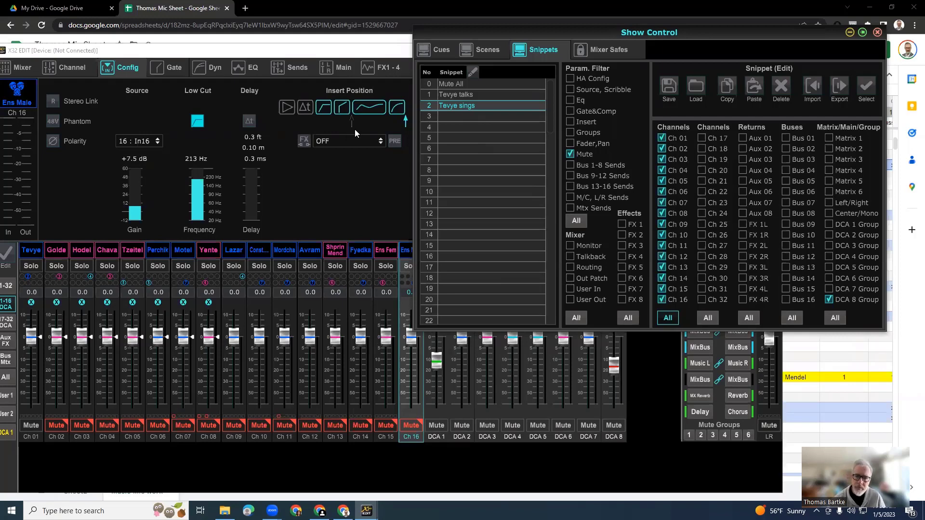
pyautogui.moveTo(632, 31); pyautogui.dragTo(622, 126)
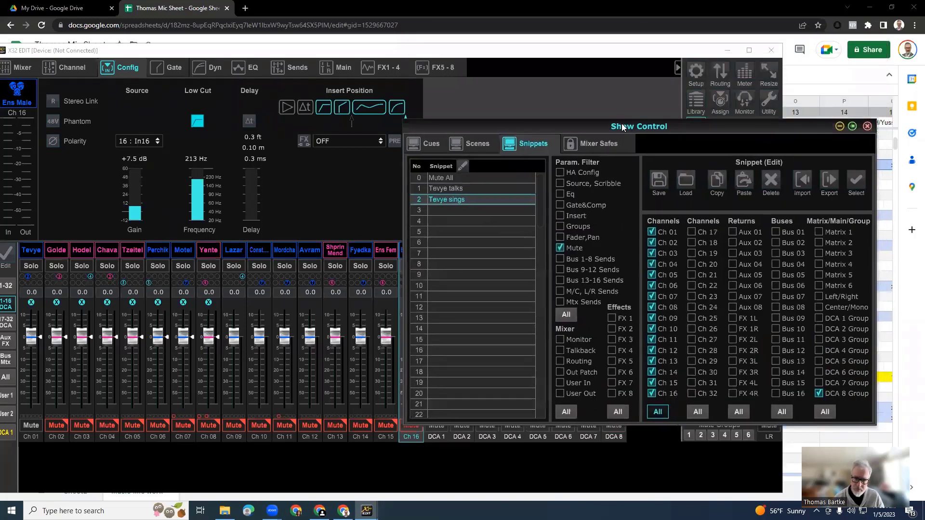
pyautogui.click(552, 58)
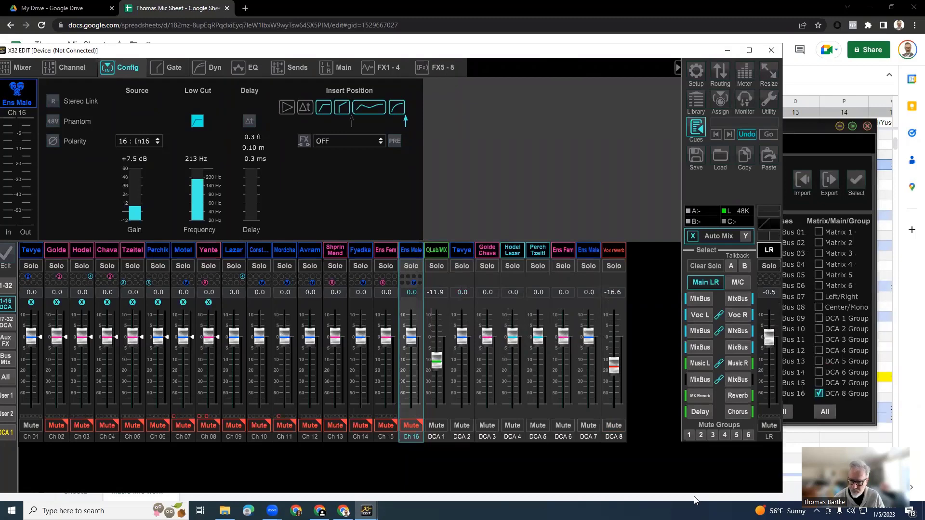
pyautogui.click(797, 310)
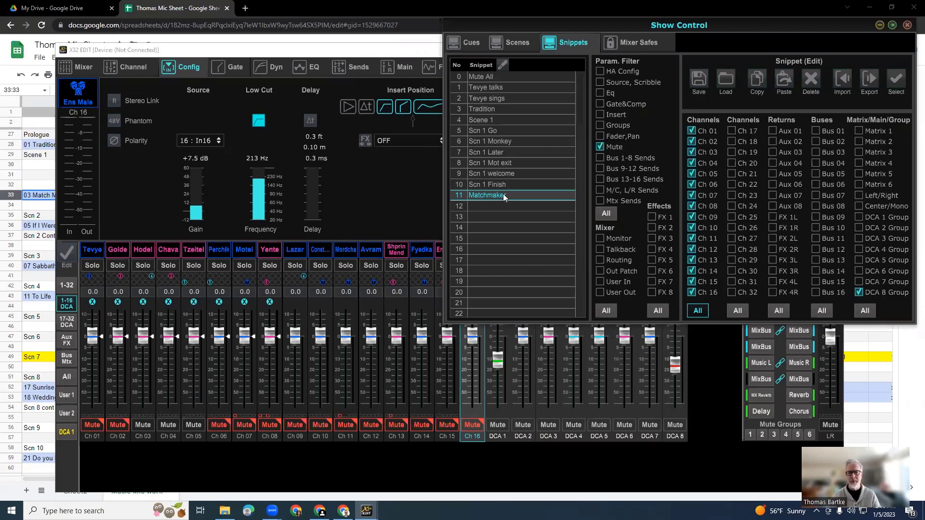
# Load the Mute All, Tevye talks and Tevye sings snippets in order, checking the channel and DCA 8 mutes after each.
pyautogui.click(472, 109)
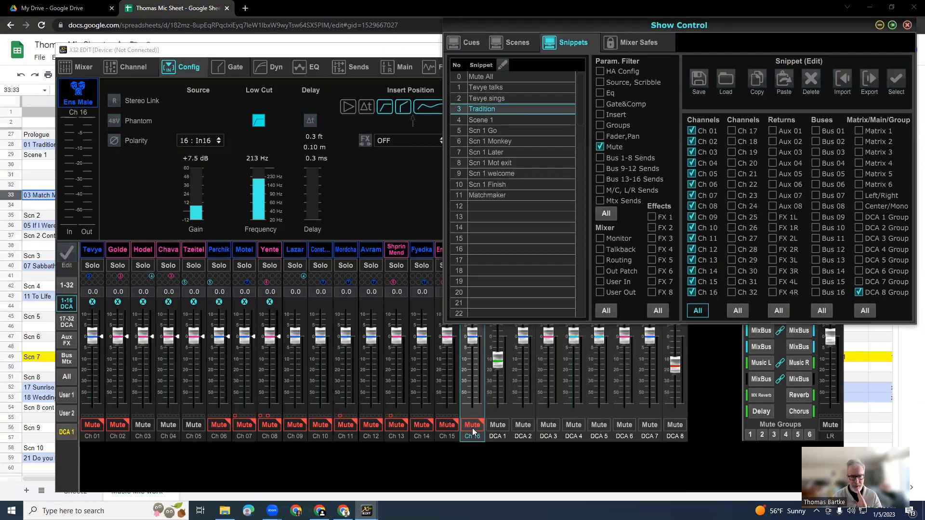
pyautogui.doubleClick(489, 76)
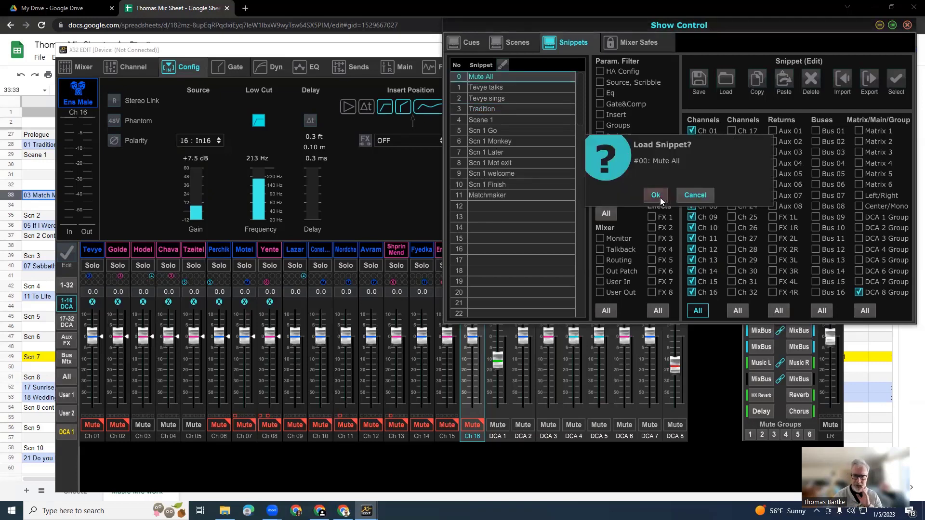
pyautogui.click(656, 195)
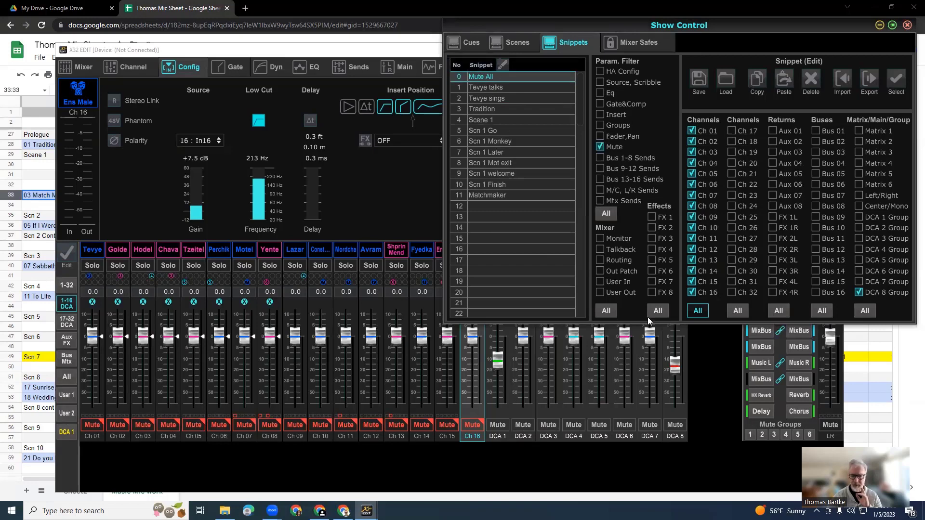
pyautogui.doubleClick(479, 87)
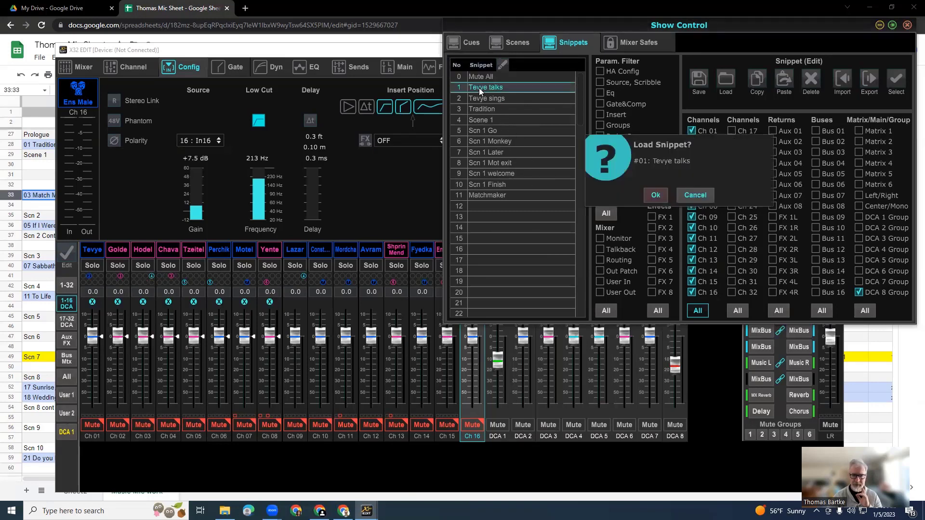
pyautogui.click(657, 195)
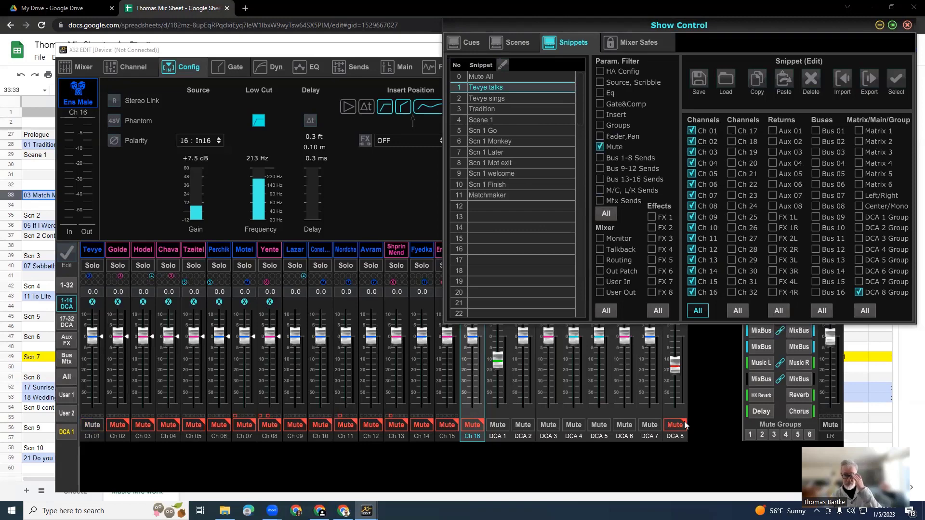
pyautogui.doubleClick(482, 97)
pyautogui.click(656, 195)
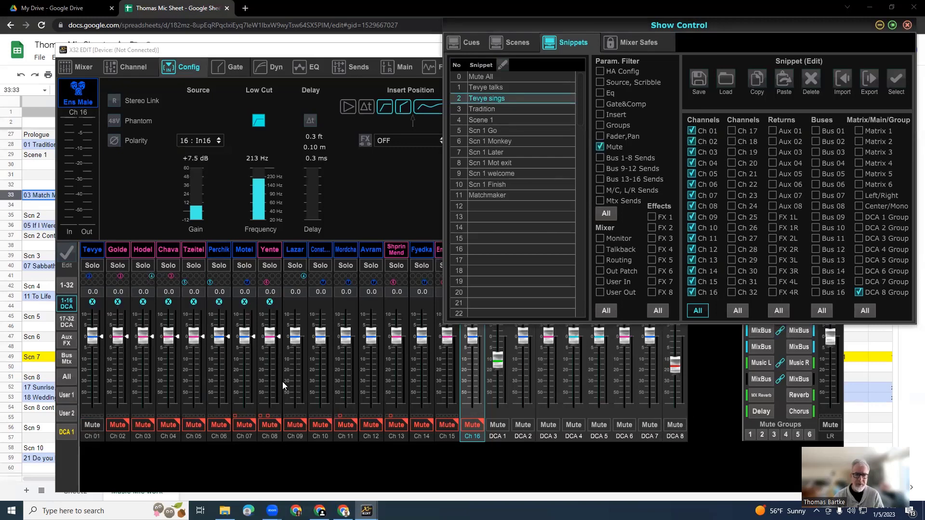
# Load the Tradition snippet, unmute the Ens Male channel (Ch 16) and return to Show Control.
pyautogui.doubleClick(483, 108)
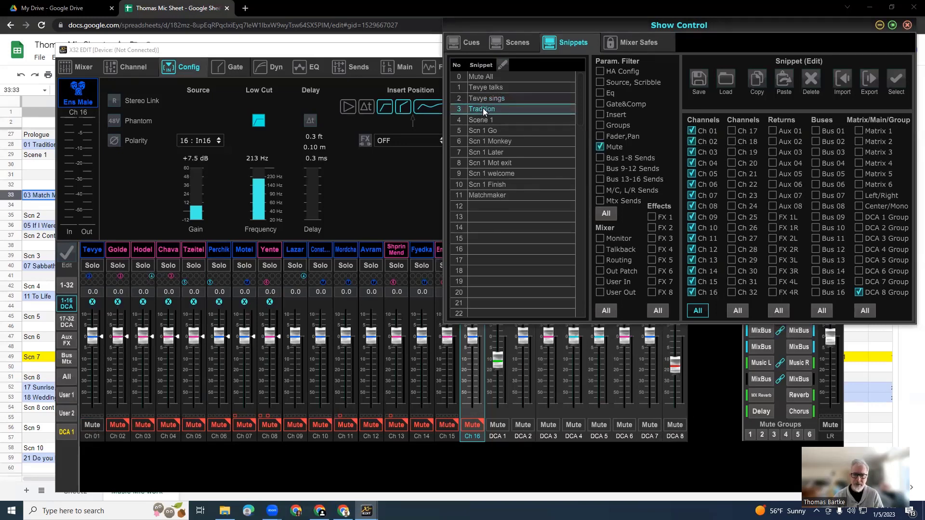
pyautogui.click(660, 199)
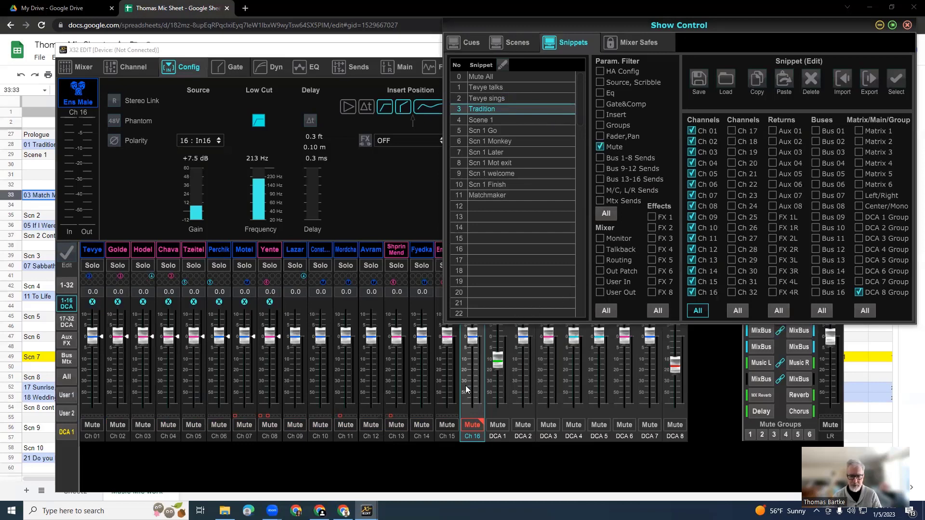
pyautogui.click(467, 440)
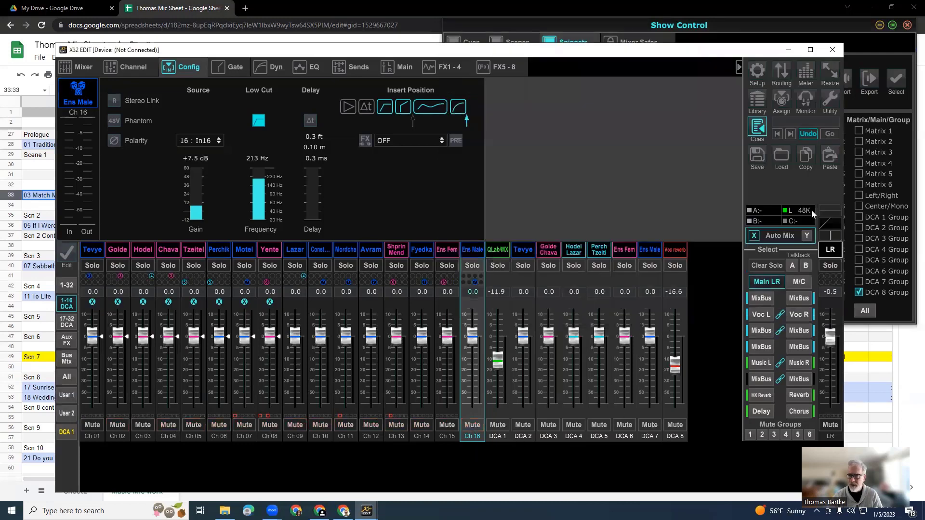
pyautogui.click(866, 42)
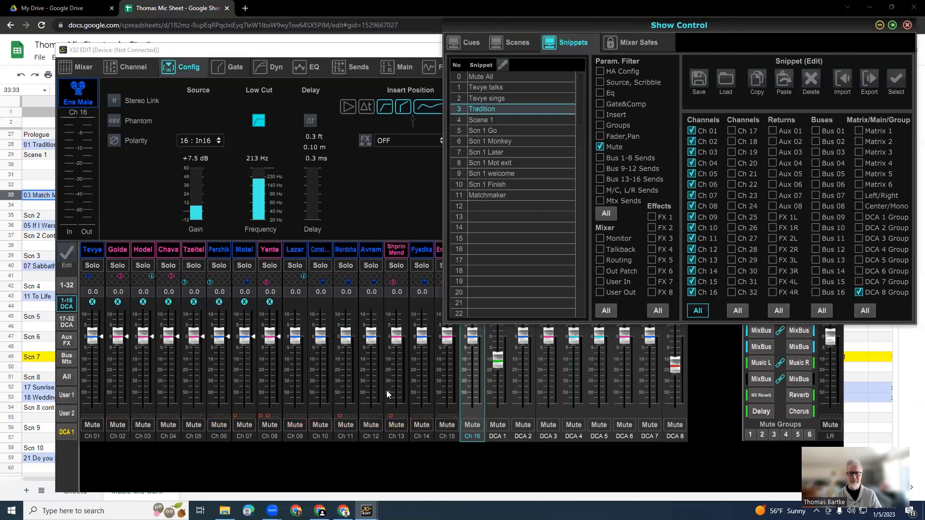
# Load the Tevye sings snippet again, followed by the Tradition snippet, to compare their channel mutes.
pyautogui.doubleClick(493, 99)
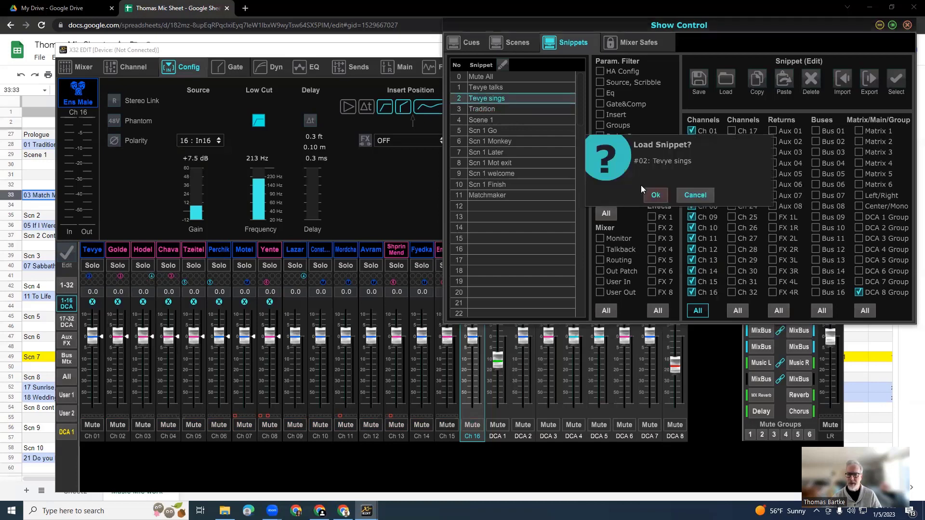
pyautogui.click(654, 195)
pyautogui.doubleClick(480, 108)
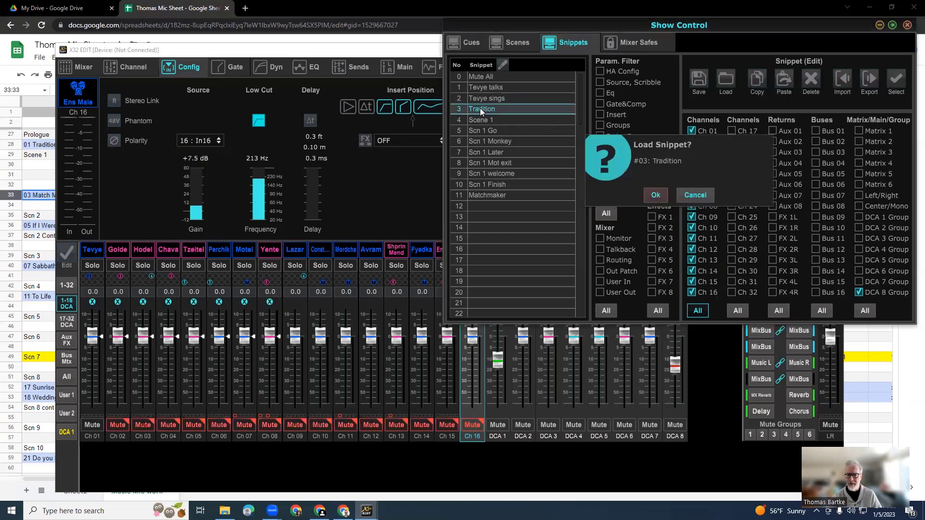
pyautogui.click(655, 195)
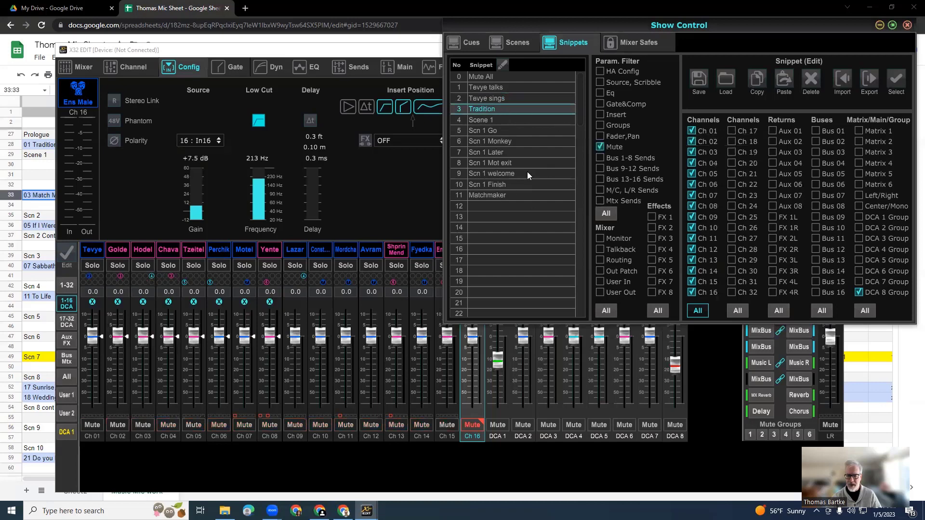
# Unmute the Ens Male channel (Ch 16) and save the current mutes over snippet 3, Tradition.
pyautogui.click(460, 441)
pyautogui.click(470, 426)
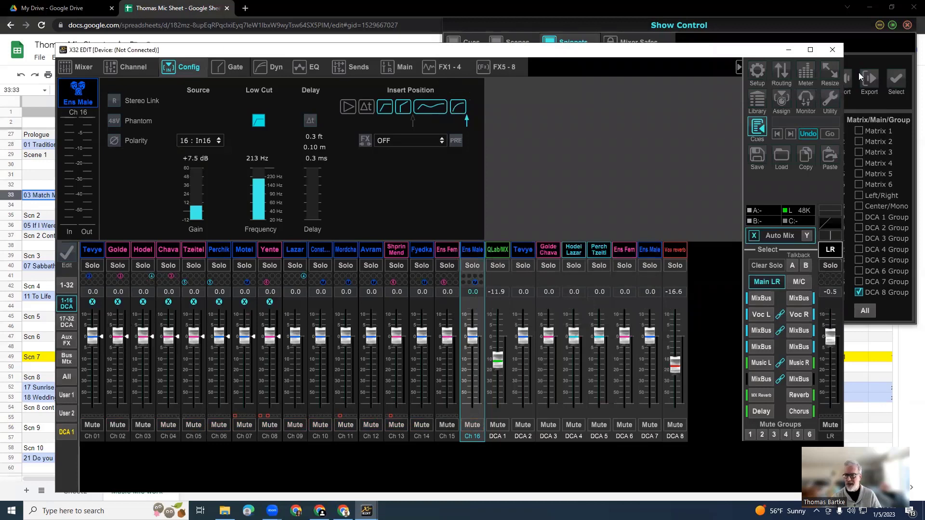
pyautogui.click(867, 46)
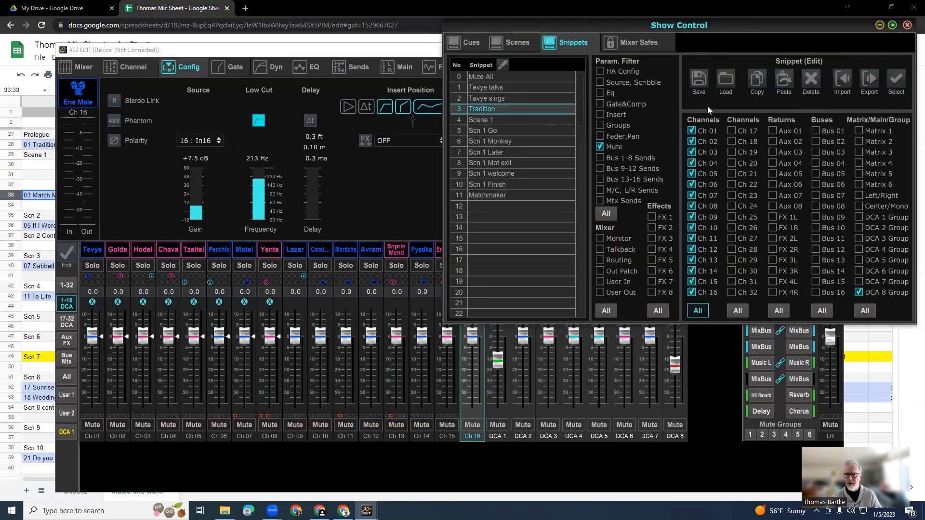
pyautogui.click(701, 80)
pyautogui.click(656, 194)
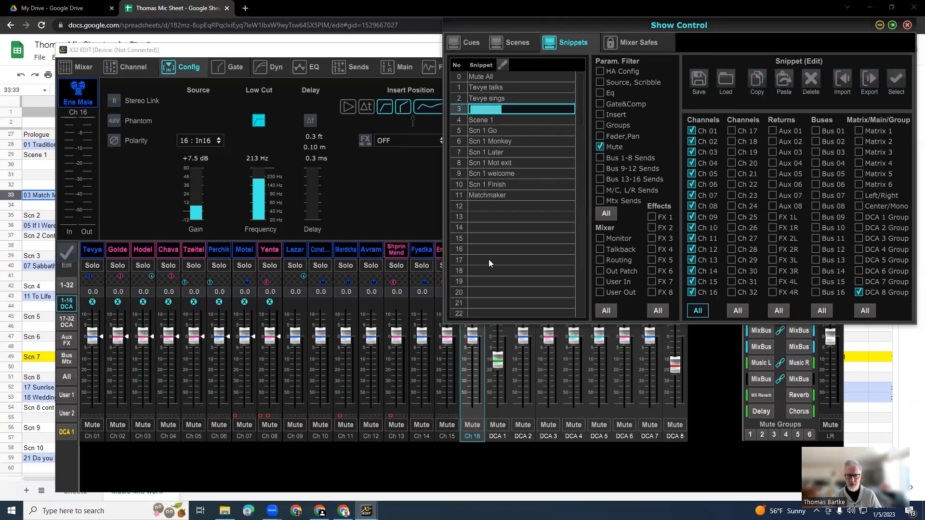
# Load the Tevye sings snippet followed by the re-saved Tradition snippet to check the Ch 16 mute.
pyautogui.click(494, 98)
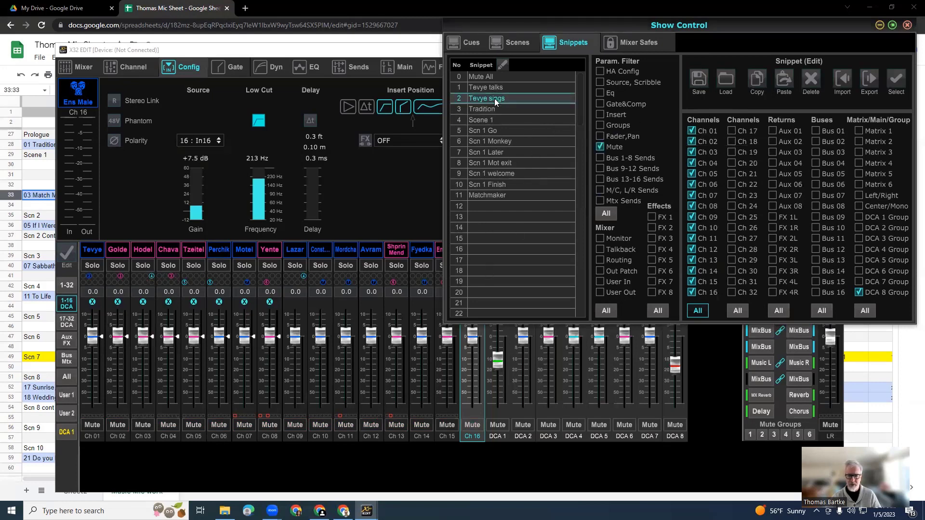
pyautogui.doubleClick(494, 99)
pyautogui.click(657, 195)
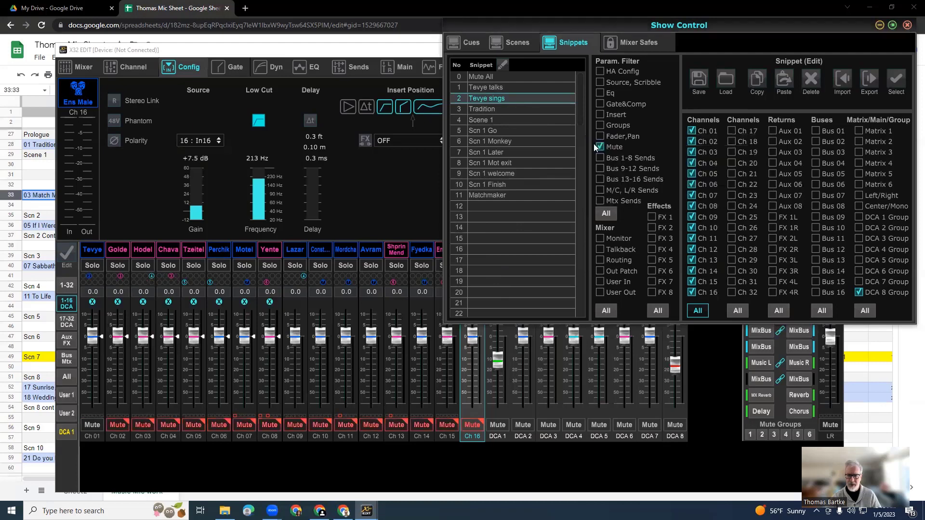
pyautogui.doubleClick(478, 109)
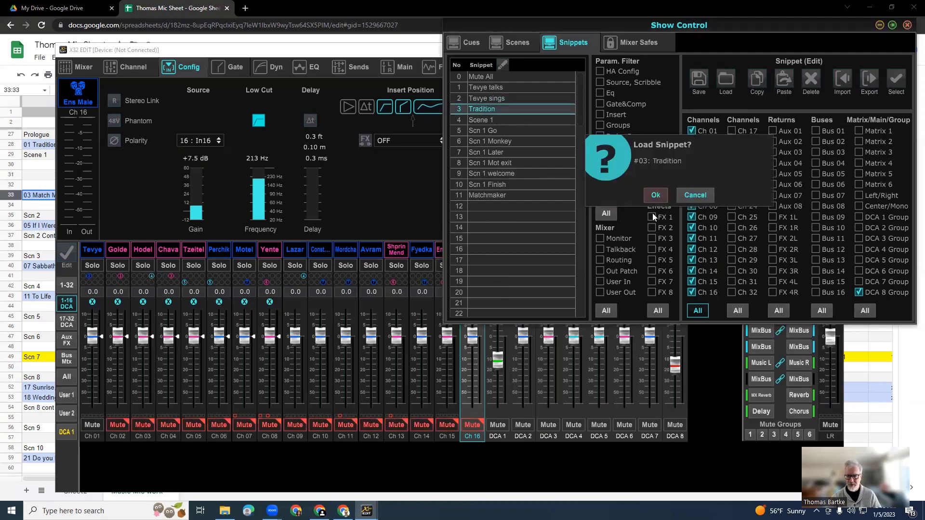
pyautogui.click(656, 195)
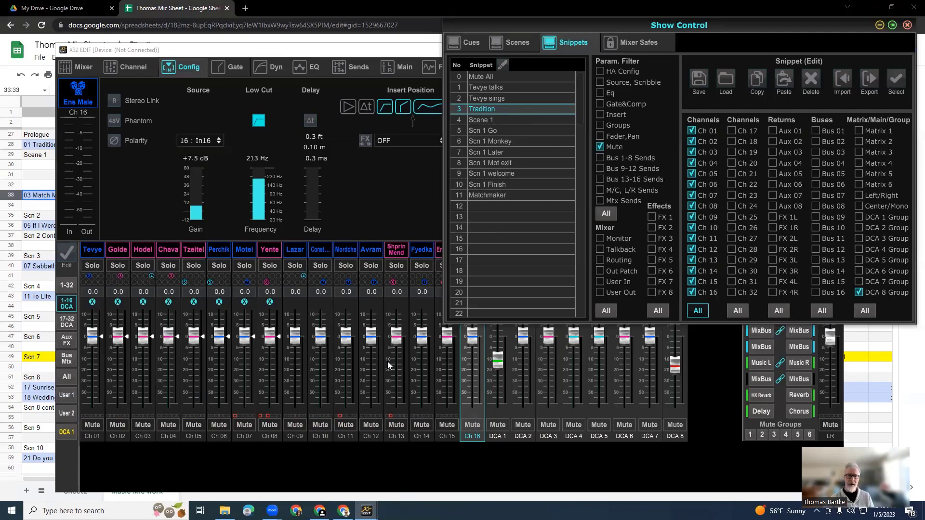
# Load the Scene 1, Scn 1 Go and Scn 1 Monkey snippets in order, checking the channel mutes after each.
pyautogui.doubleClick(501, 118)
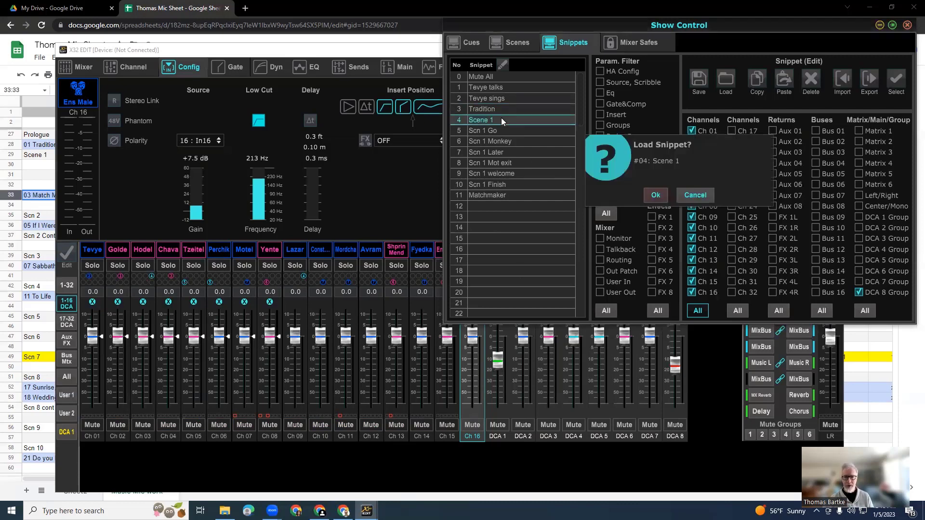
pyautogui.click(655, 195)
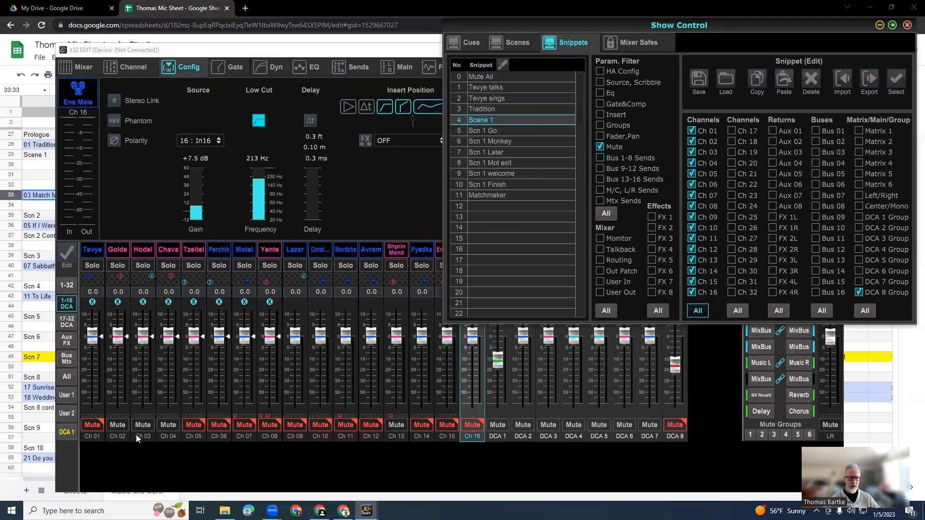
pyautogui.doubleClick(484, 130)
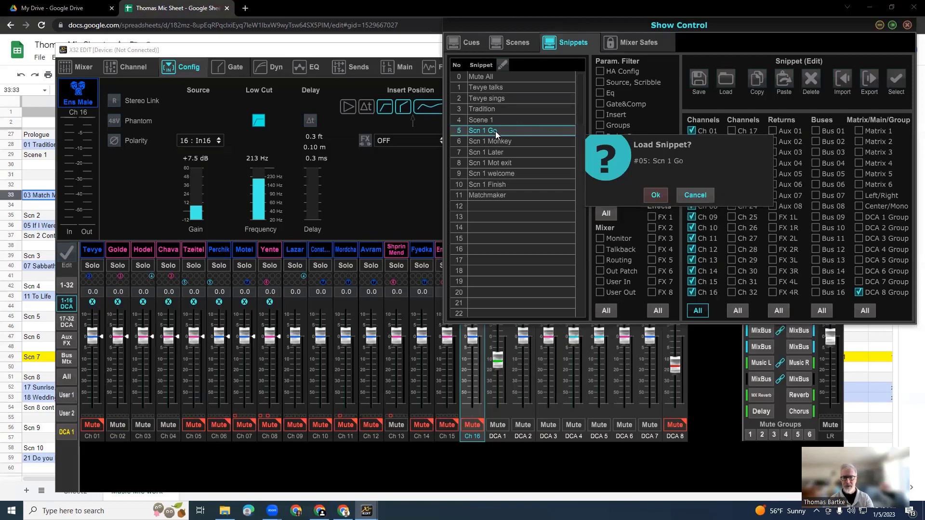
pyautogui.click(659, 193)
pyautogui.doubleClick(494, 141)
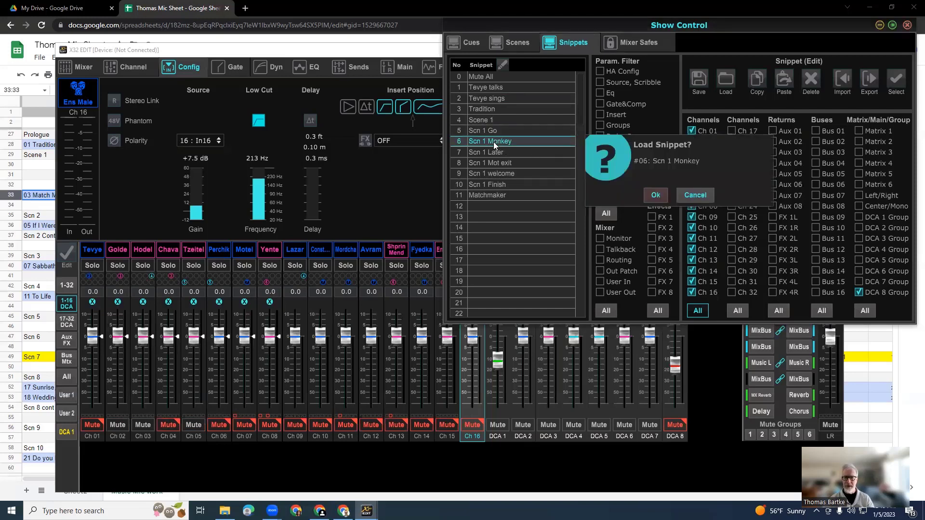
pyautogui.click(652, 196)
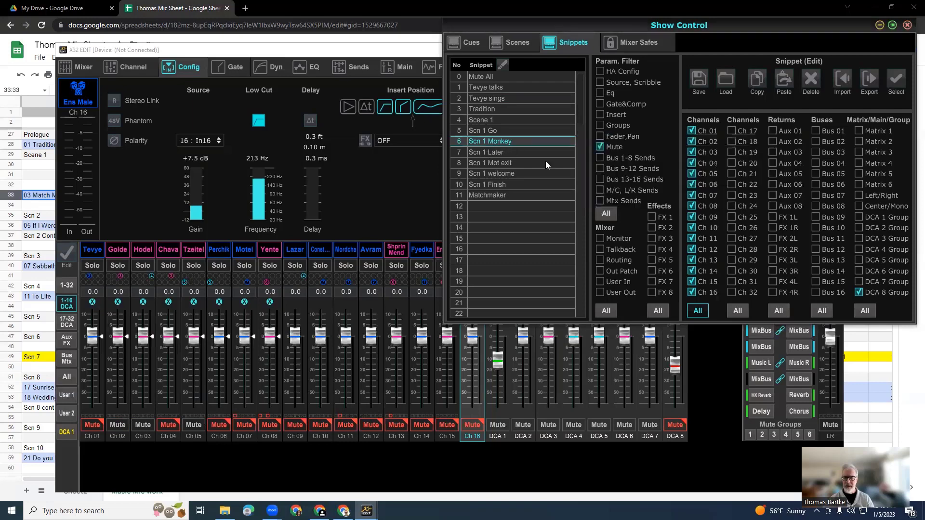
# Load the Scn 1 Later, Scn 1 Mot exit and Scn 1 welcome snippets in order to check their mutes.
pyautogui.doubleClick(495, 151)
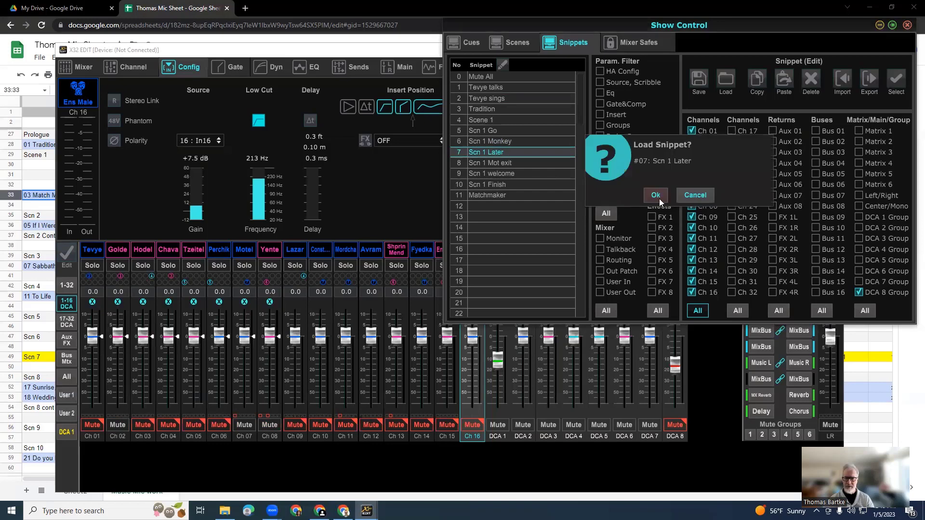
pyautogui.click(656, 197)
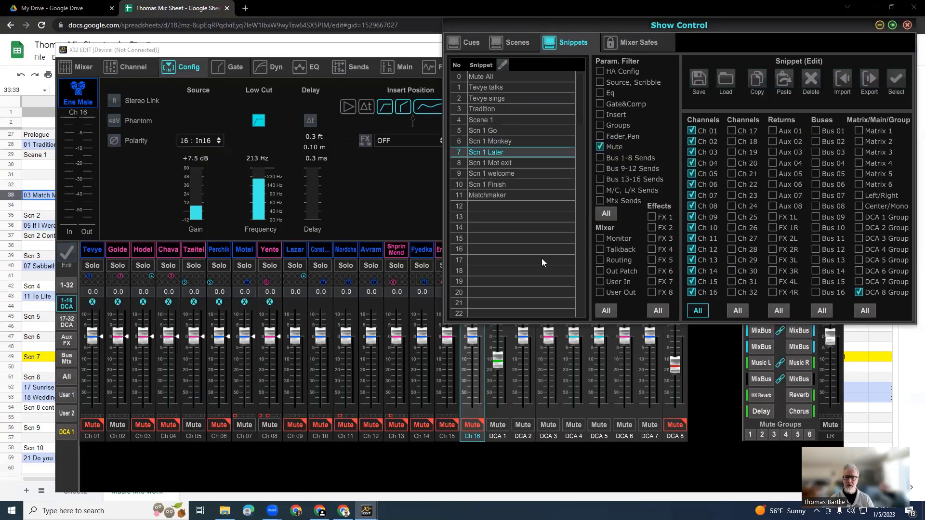
pyautogui.doubleClick(490, 164)
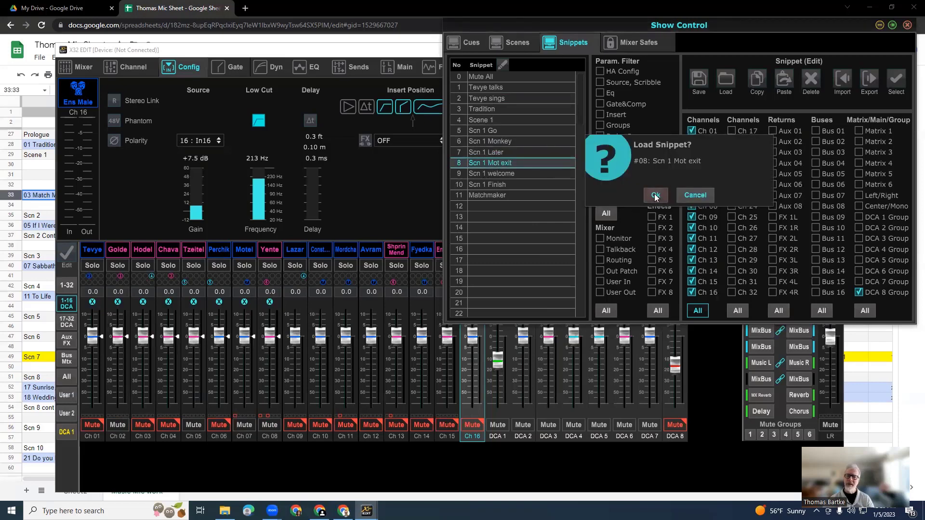
pyautogui.click(656, 195)
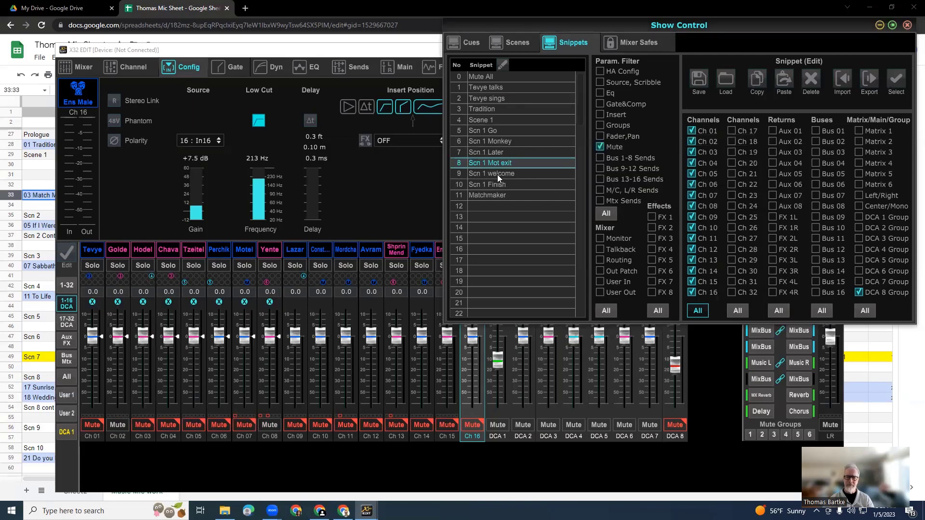
pyautogui.doubleClick(497, 174)
pyautogui.click(654, 196)
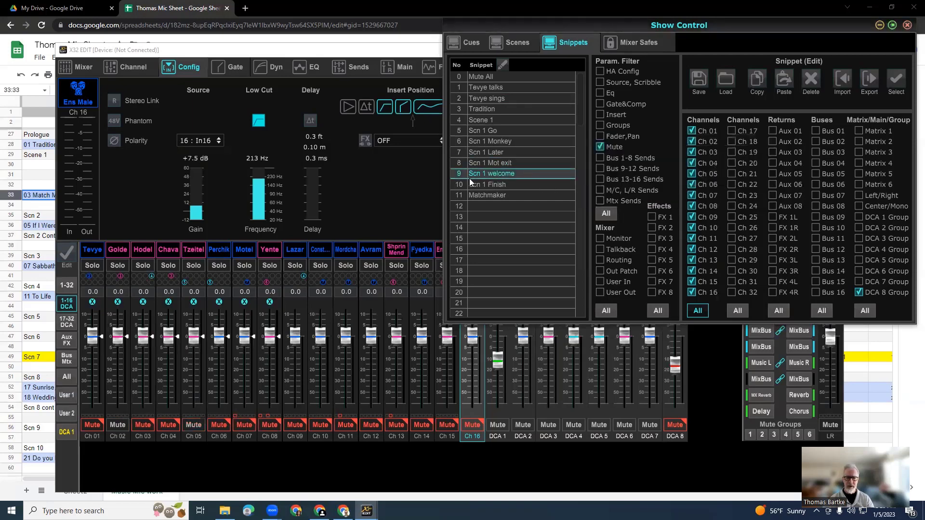
# Load the Scn 1 Finish and Matchmaker snippets in turn, comparing the channel and DCA 8 mutes.
pyautogui.doubleClick(493, 182)
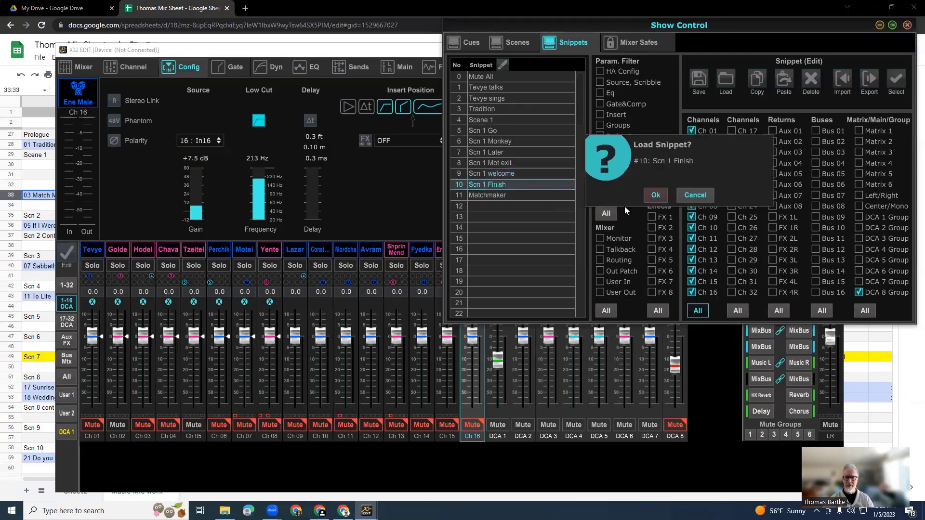
pyautogui.click(660, 194)
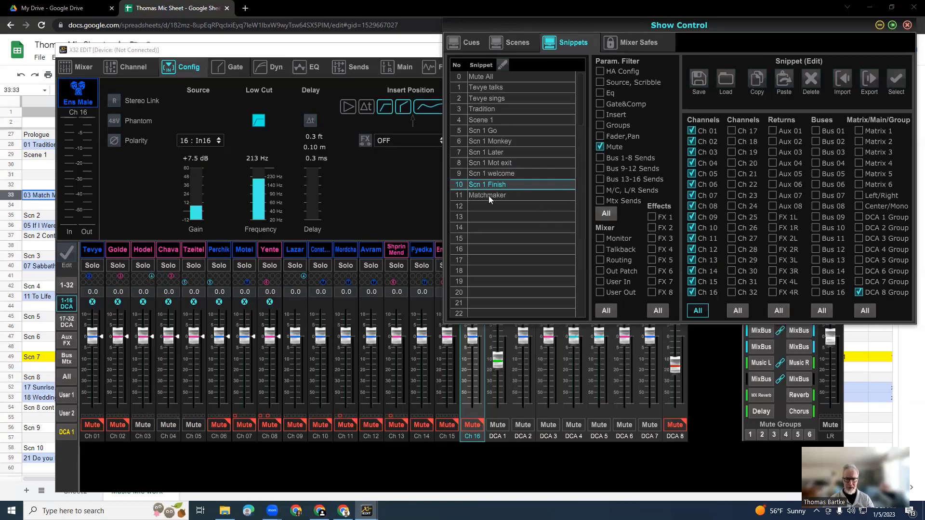
pyautogui.doubleClick(488, 196)
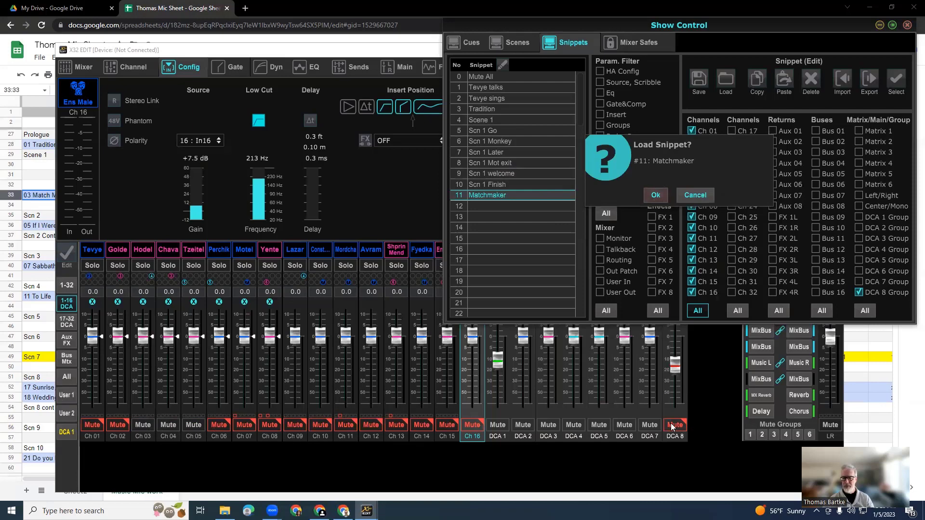
pyautogui.click(654, 195)
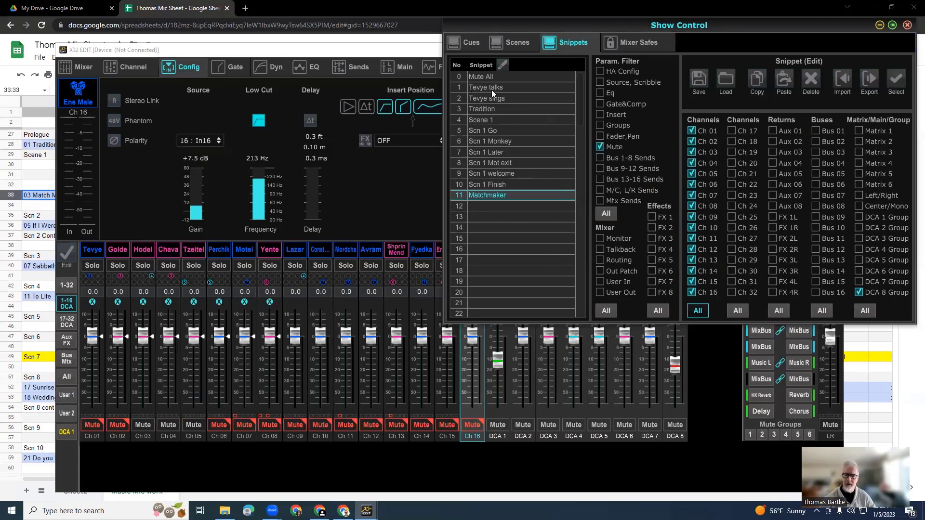
# Show the cue list and delete the duplicate Mute All cue at index 44.
pyautogui.click(470, 44)
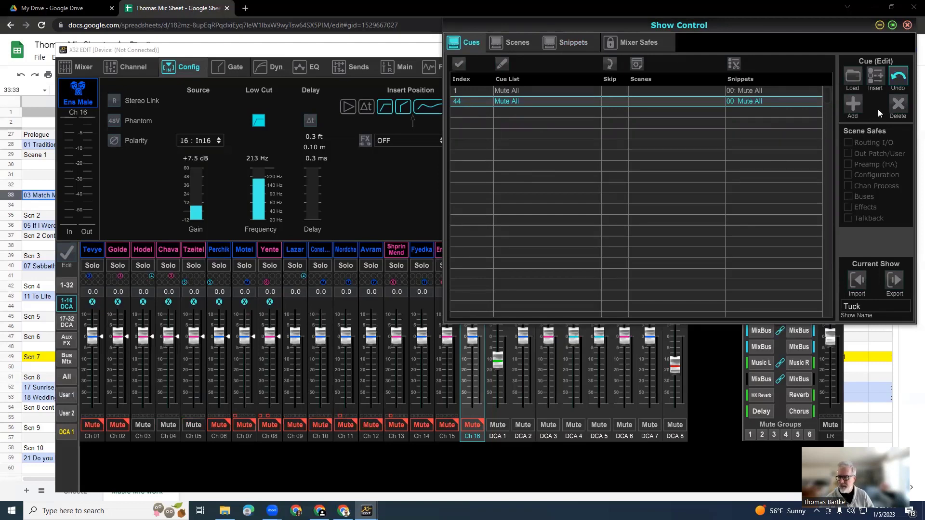
pyautogui.click(898, 105)
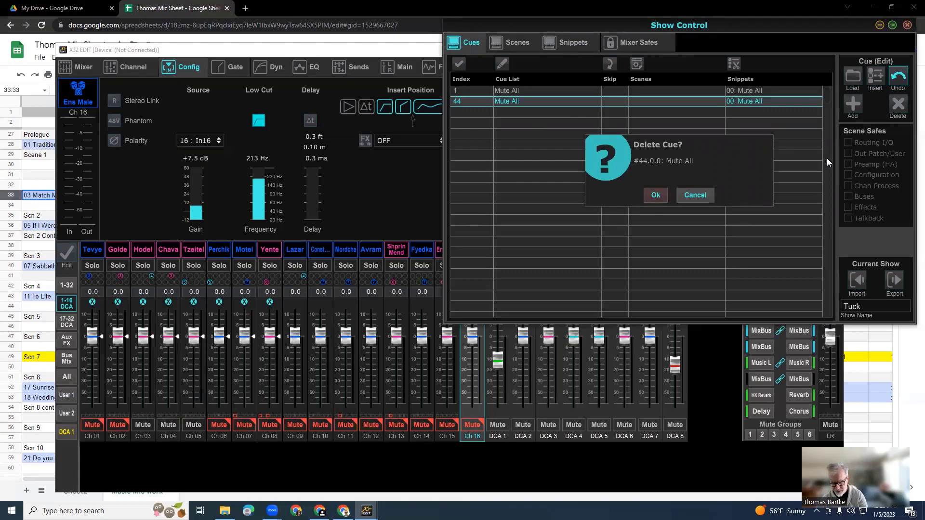
pyautogui.press('Return')
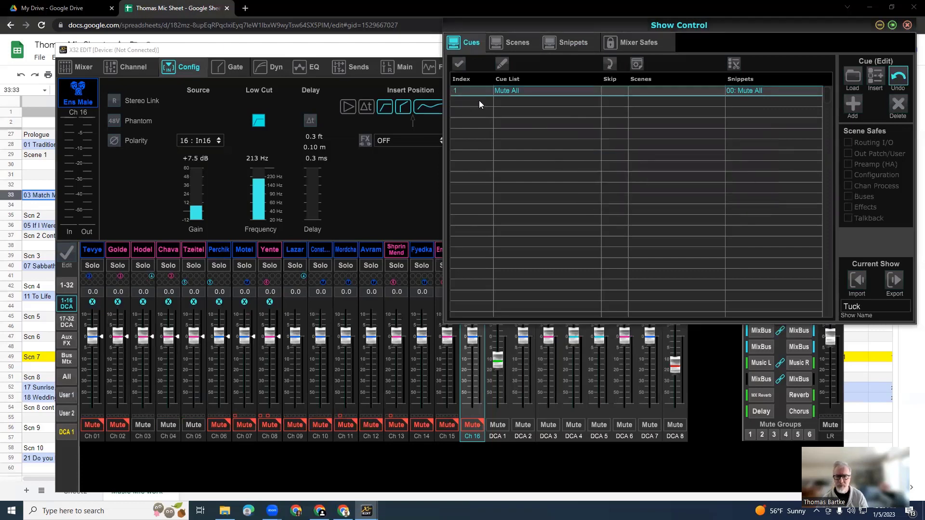
# Add a new cue with index 2 after Mute All and name it Scene 1.
pyautogui.click(854, 103)
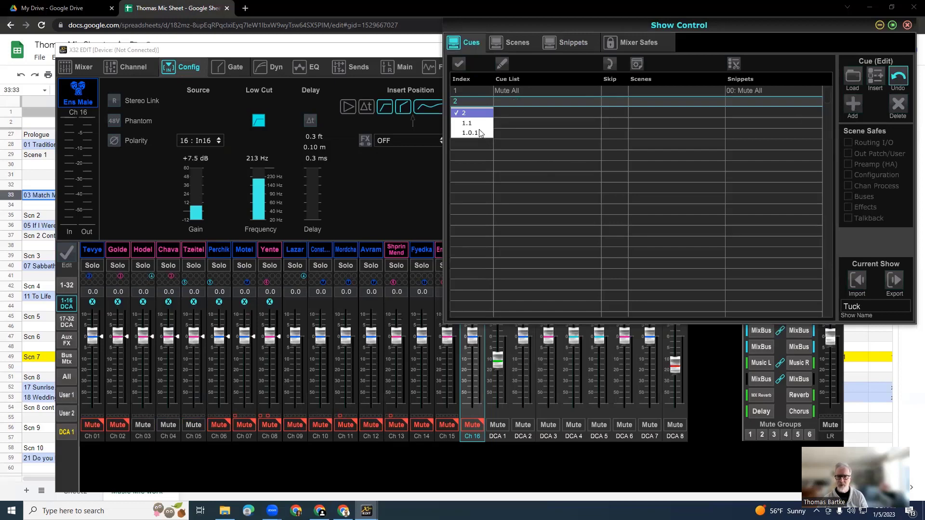
pyautogui.click(510, 103)
pyautogui.doubleClick(511, 103)
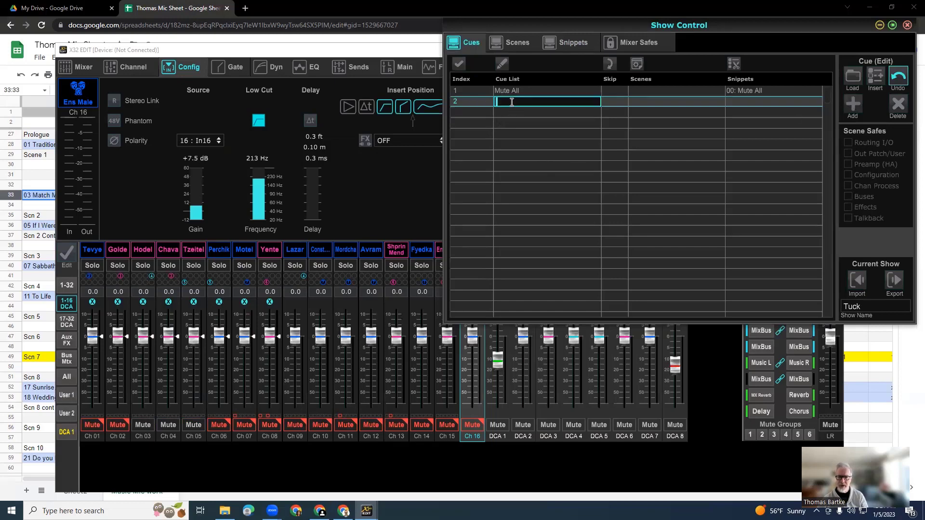
pyautogui.write('Sc')
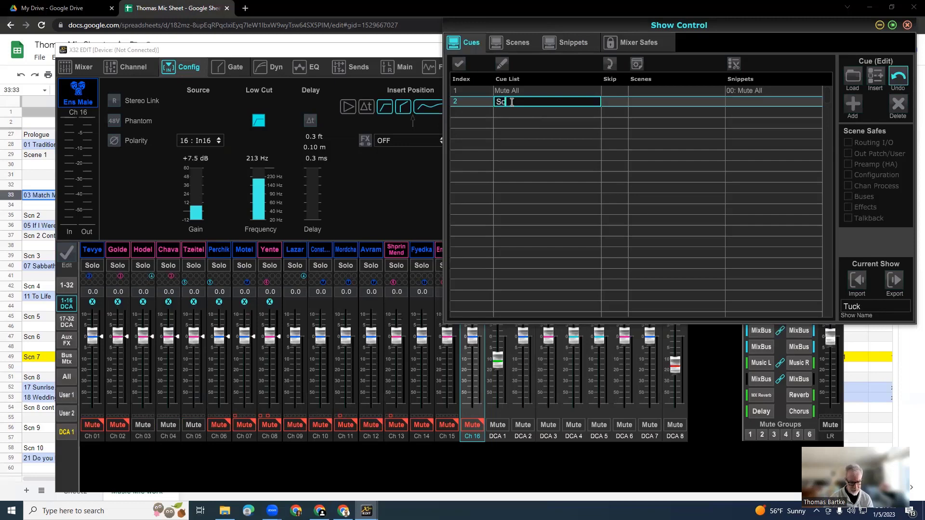
pyautogui.write('ene 1')
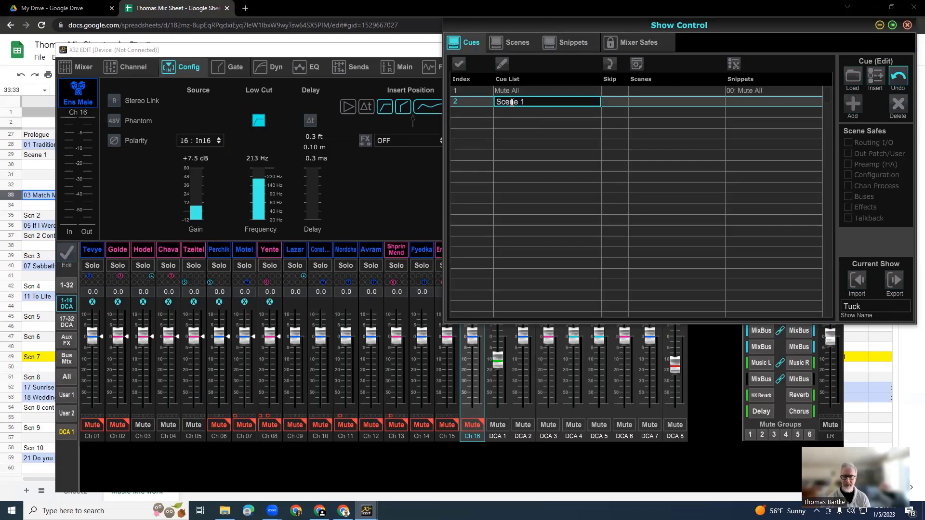
pyautogui.press('Return')
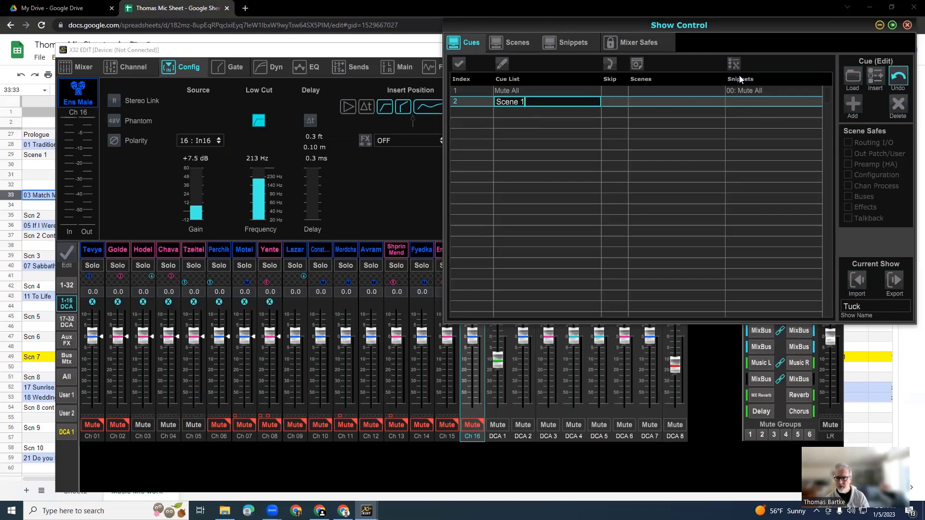
# Assign snippet 1, Tevye talks, to the Scene 1 cue.
pyautogui.click(761, 101)
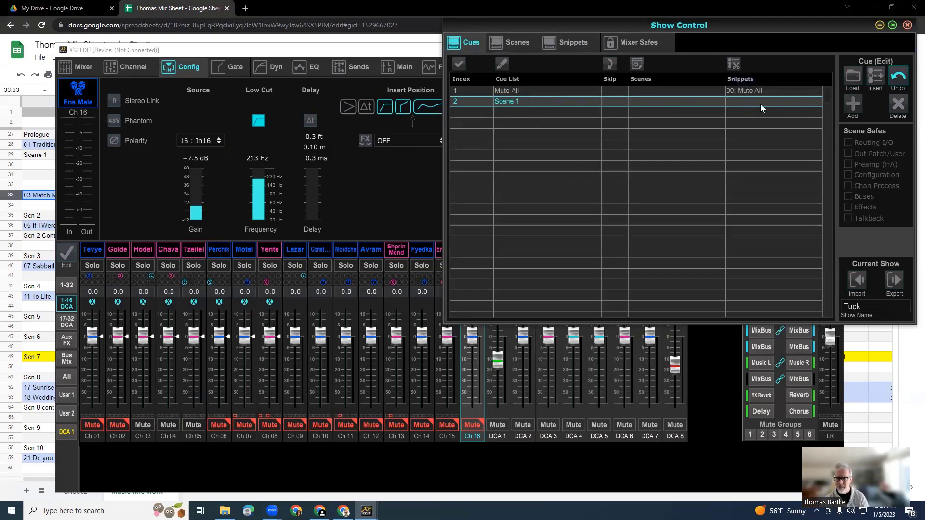
pyautogui.click(761, 100)
pyautogui.click(761, 100)
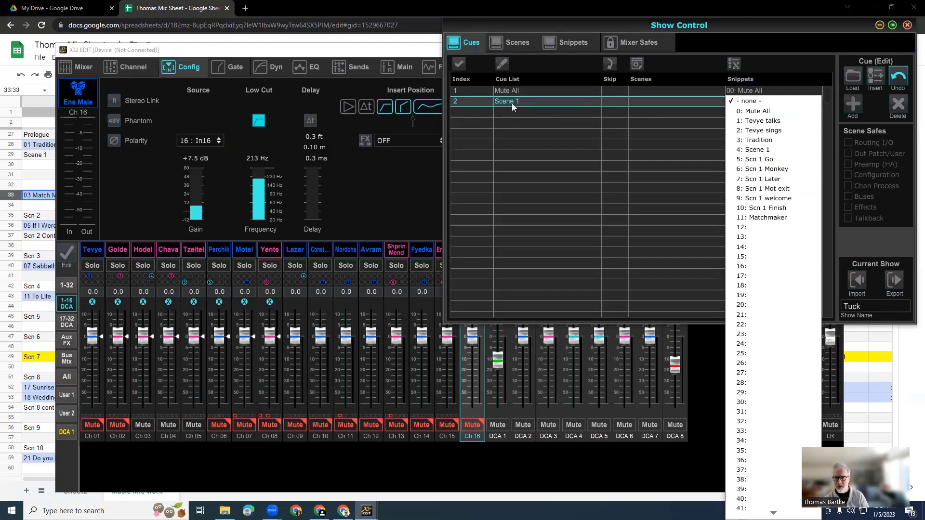
pyautogui.click(762, 122)
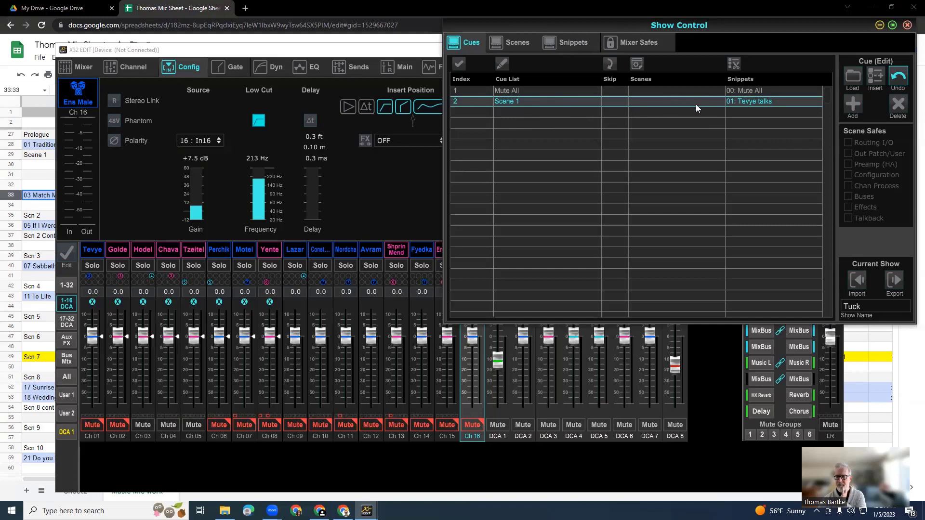
# Add a sub-cue with index 2.1 below Scene 1 and name it Tradition.
pyautogui.click(851, 107)
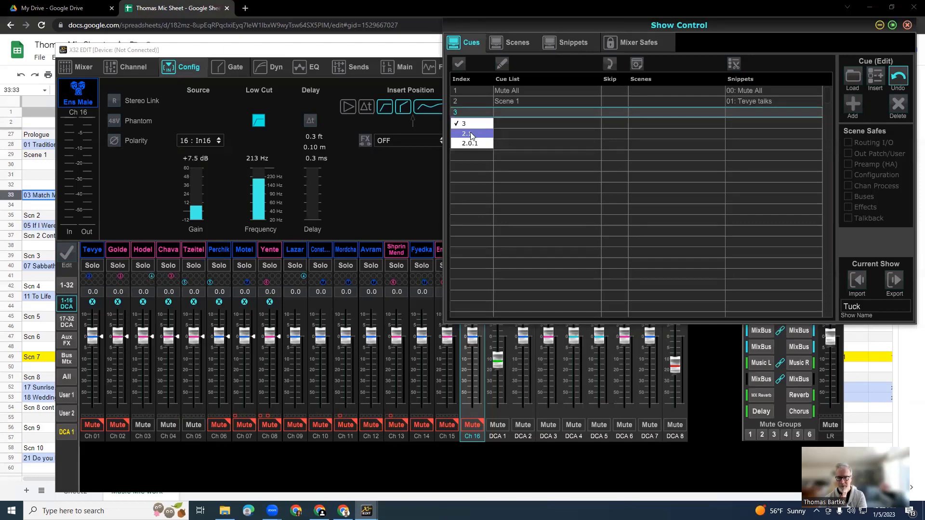
pyautogui.doubleClick(513, 111)
pyautogui.write('Tradition')
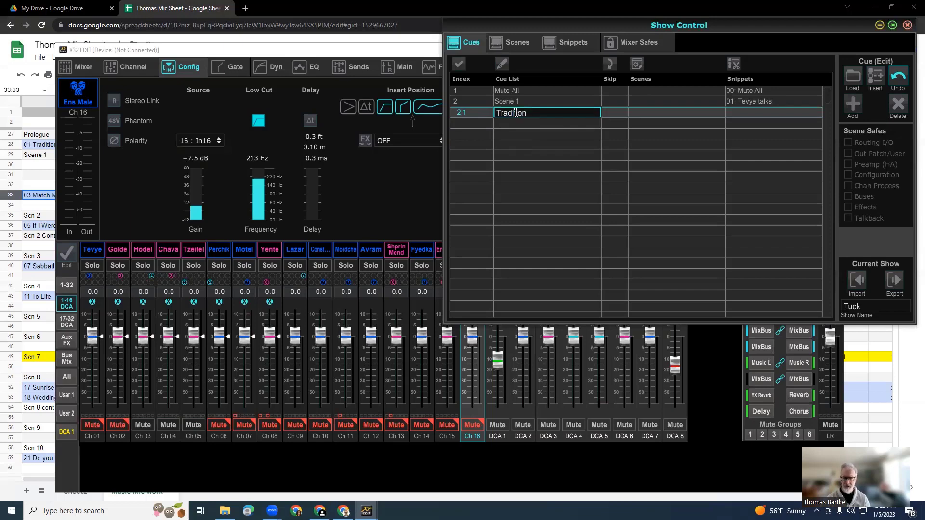
pyautogui.click(753, 111)
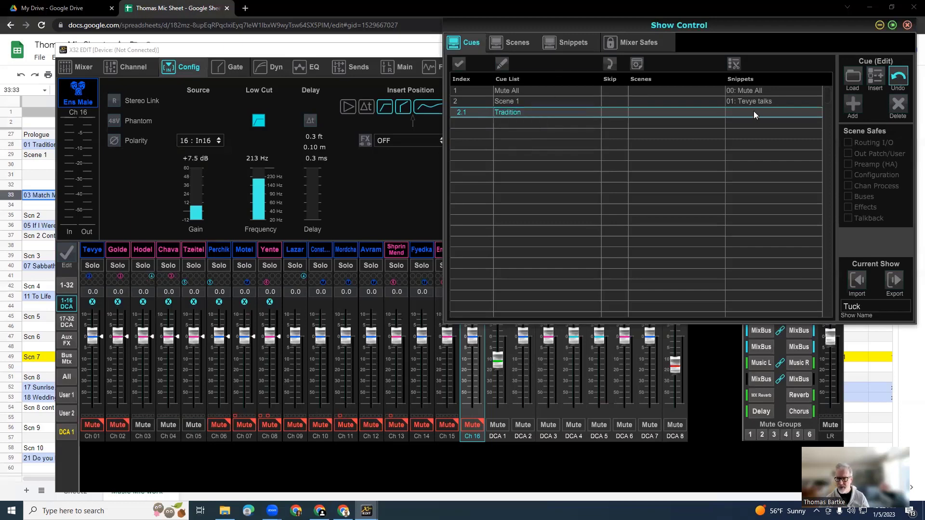
# Assign snippet 3, Tradition, to cue 2.1.
pyautogui.click(753, 110)
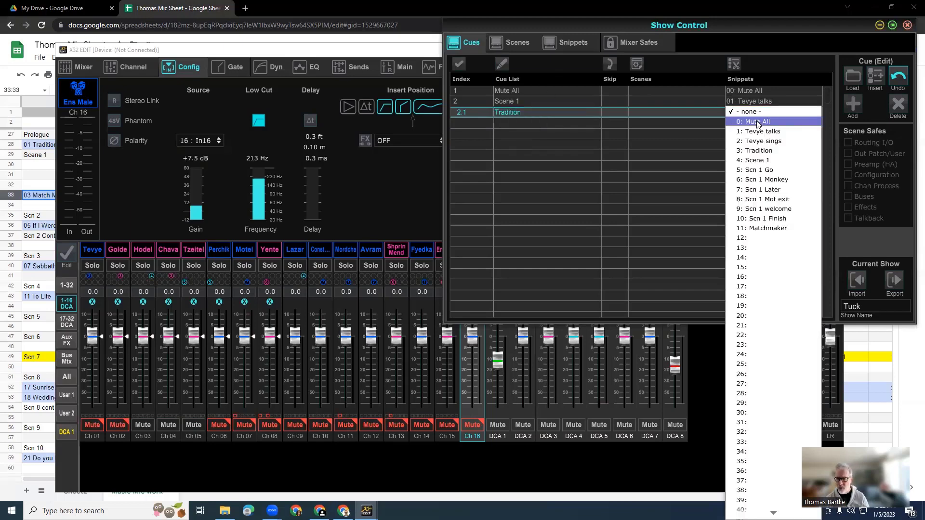
pyautogui.click(763, 151)
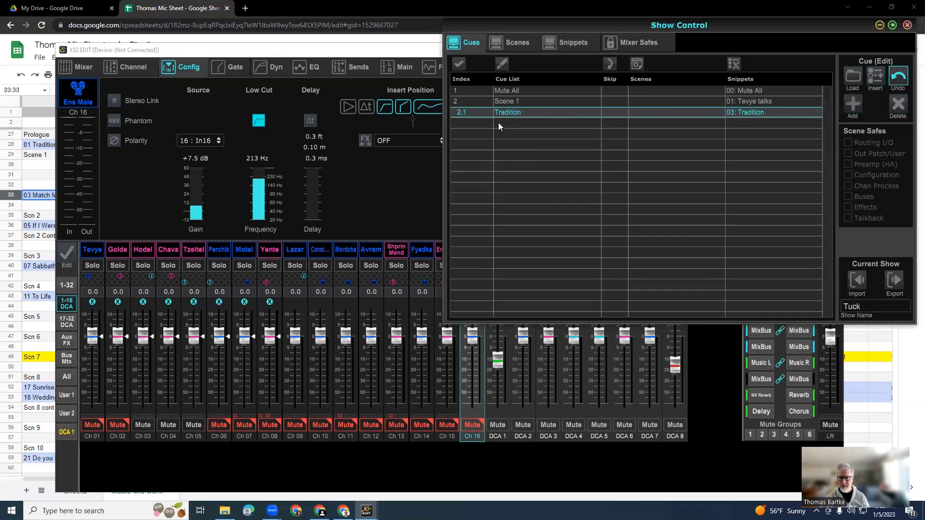
# Add cue 3 below Tradition, name it Scene 1 and assign snippet 4, Scene 1, to it.
pyautogui.click(848, 118)
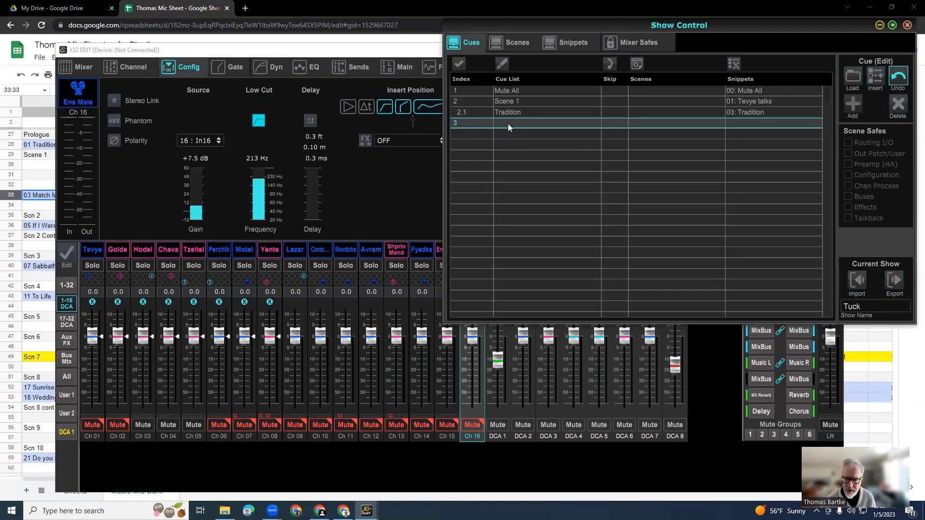
pyautogui.doubleClick(508, 124)
pyautogui.write('Scen')
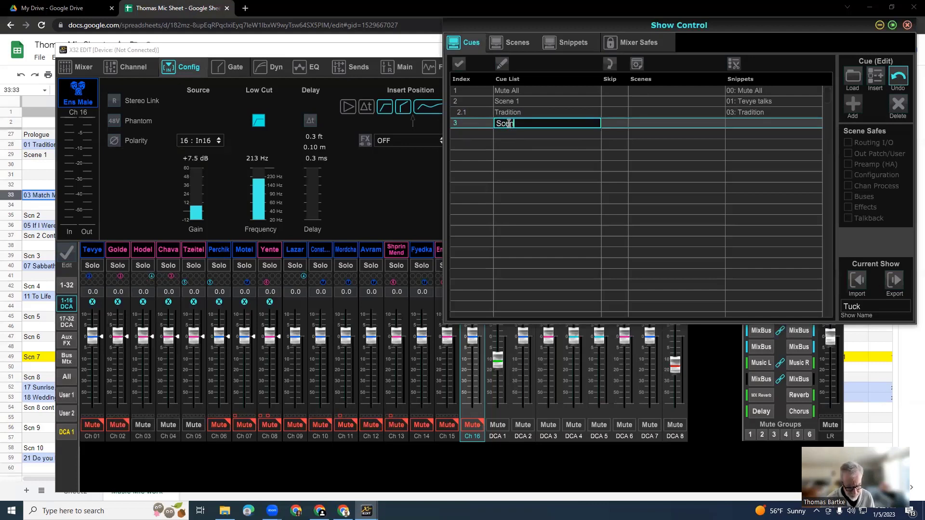
pyautogui.write('e 1')
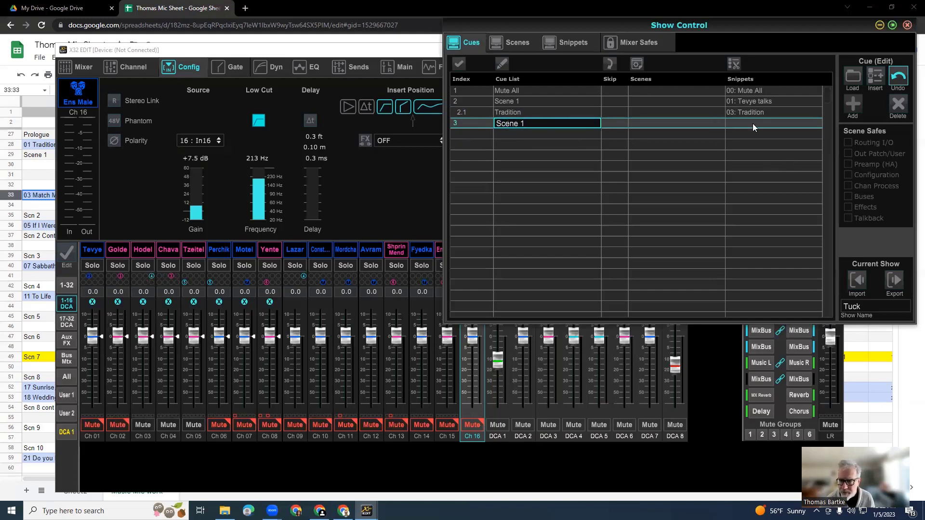
pyautogui.press('Return')
pyautogui.click(752, 124)
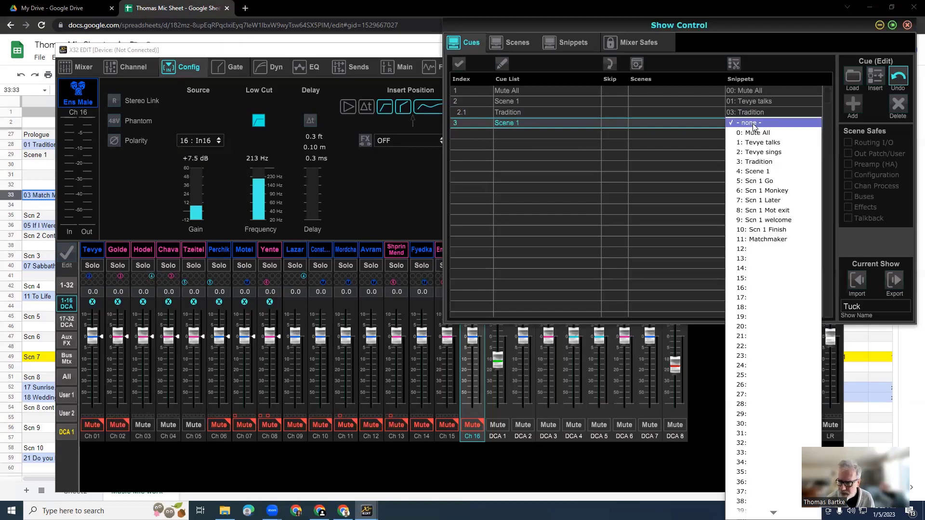
pyautogui.click(754, 171)
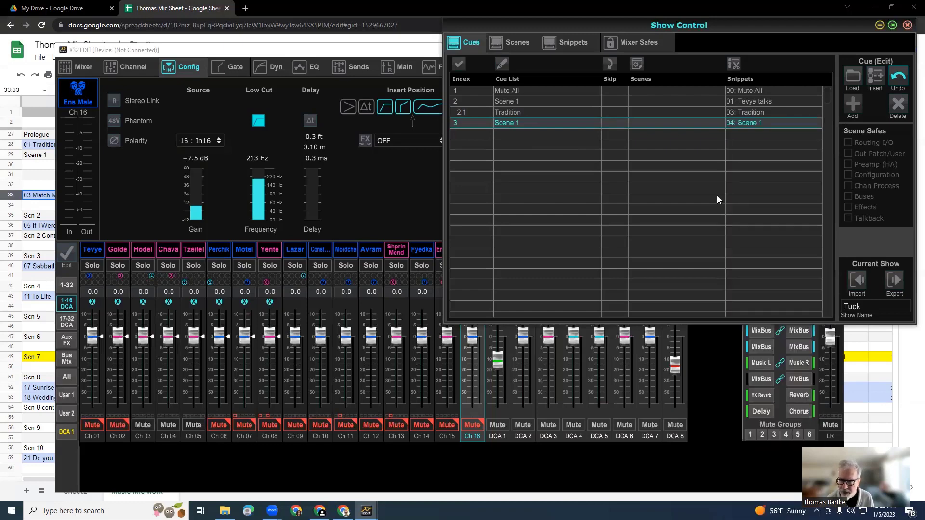
# Rename cue 2 as Prologue.
pyautogui.click(520, 101)
pyautogui.click(520, 101)
pyautogui.write('P')
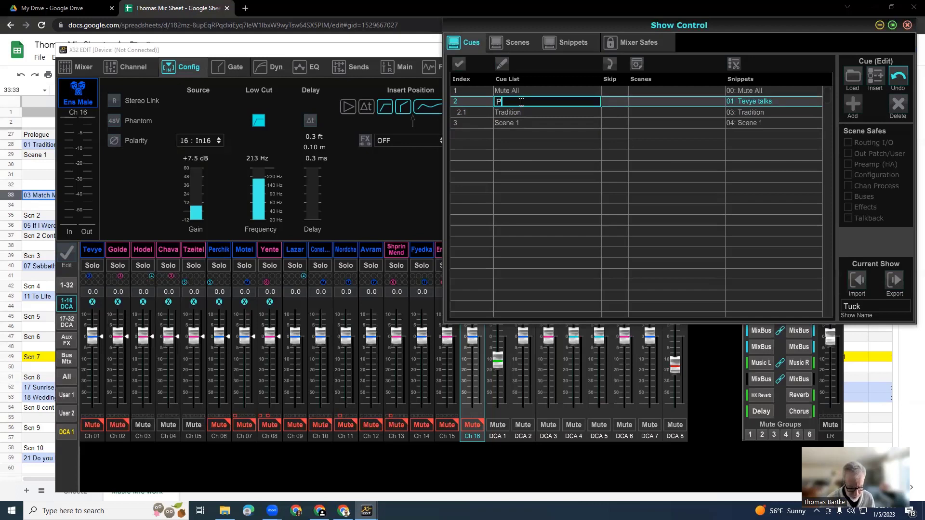
pyautogui.write('rologue')
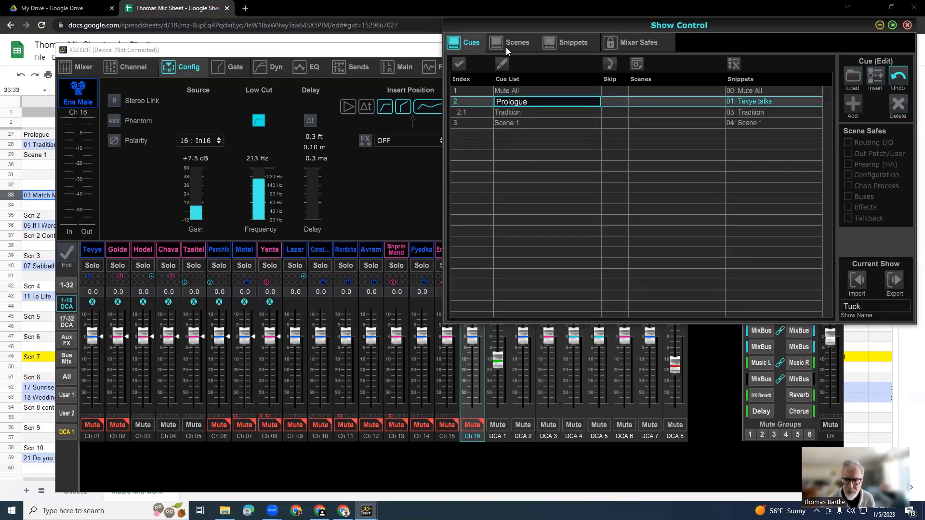
pyautogui.click(583, 113)
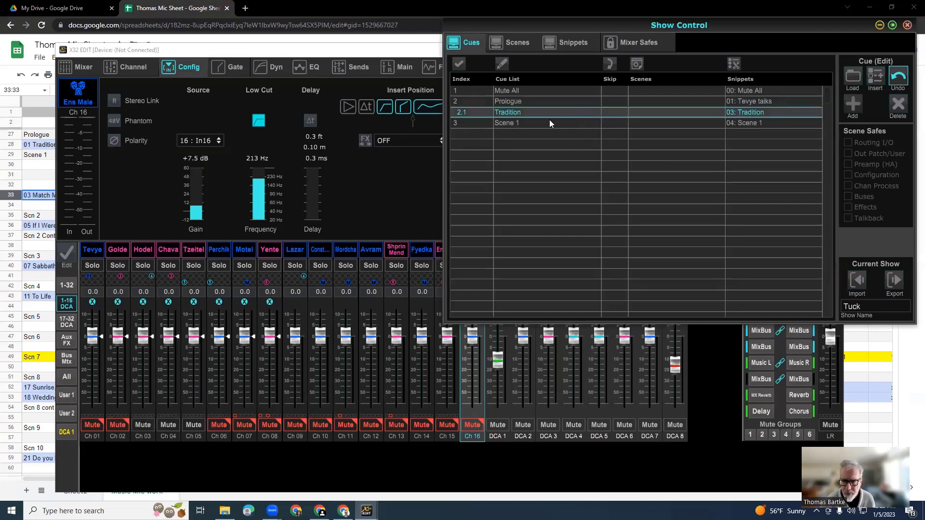
# Review the snippets available for cue 3, Scene 1, keeping snippet 4 selected.
pyautogui.click(550, 123)
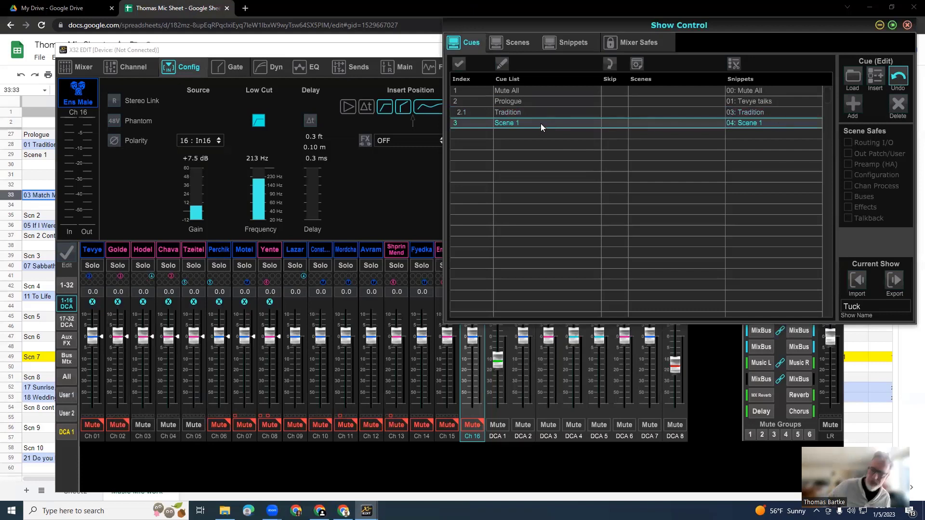
pyautogui.click(750, 123)
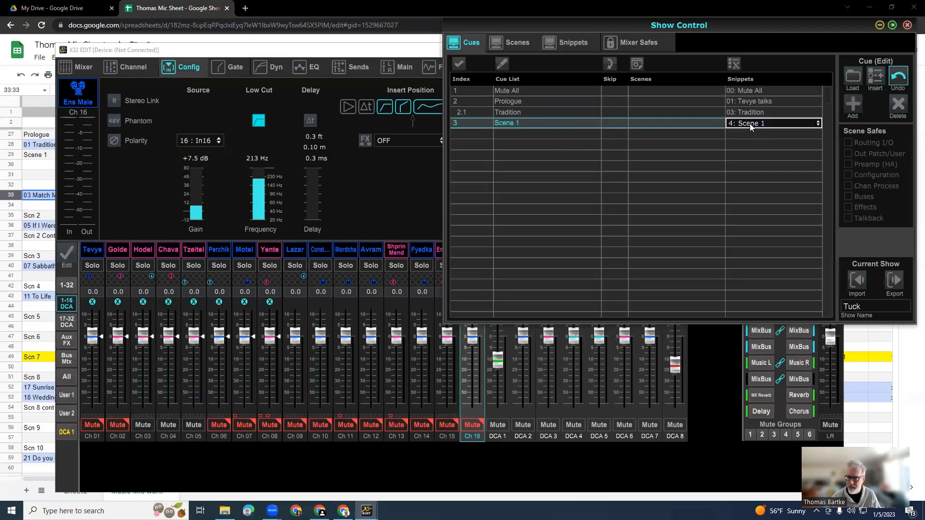
pyautogui.click(749, 123)
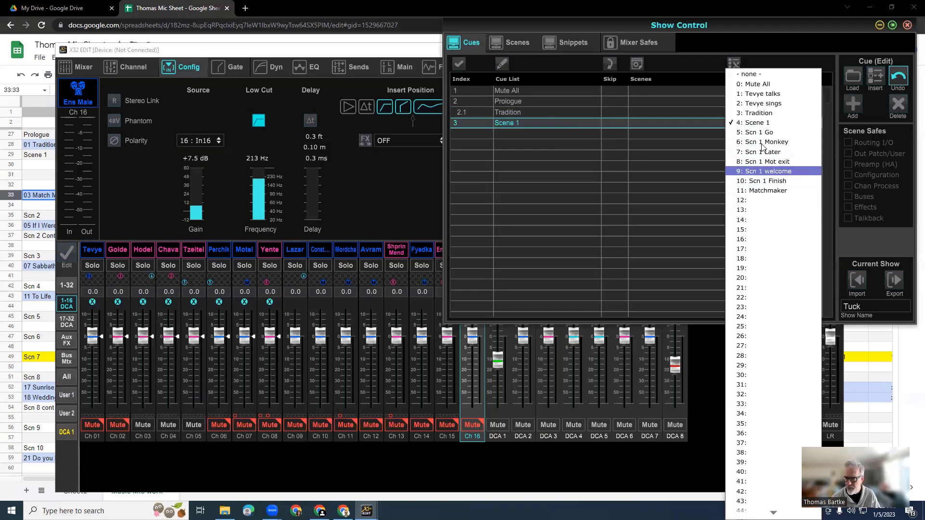
pyautogui.click(739, 124)
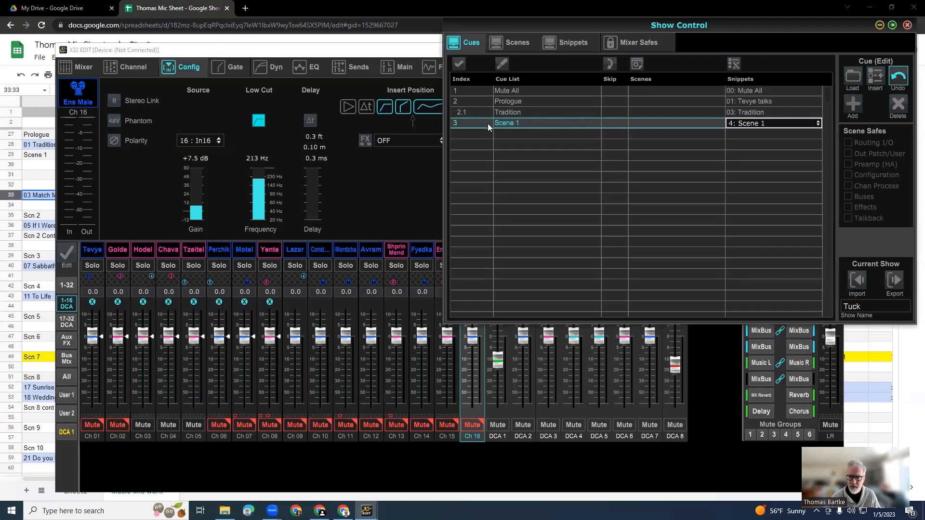
# Add a sub-cue with index 3.1 below Scene 1 and name it Go Shprint exit.
pyautogui.click(857, 111)
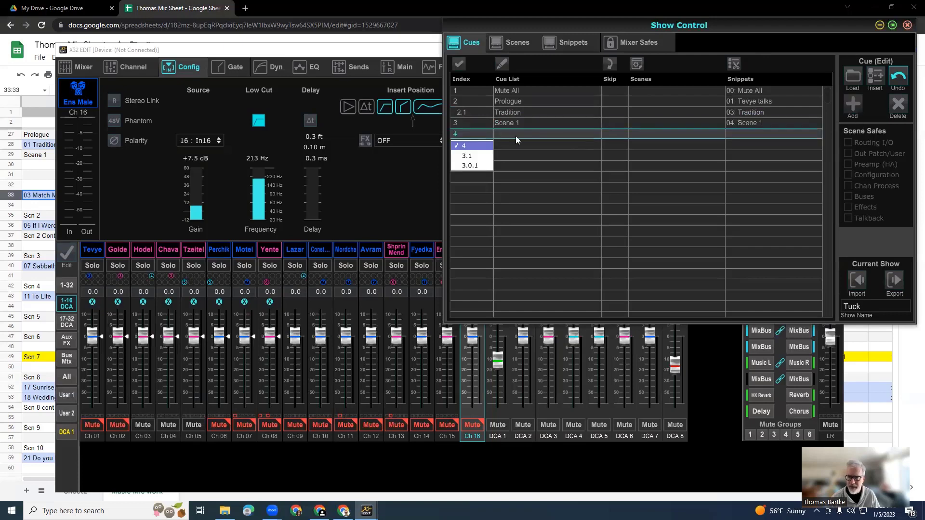
pyautogui.click(466, 156)
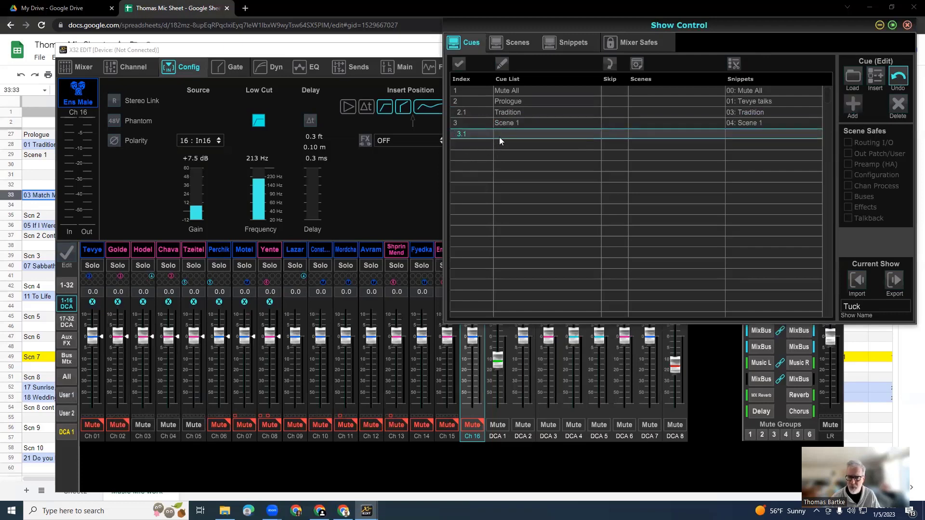
pyautogui.doubleClick(505, 133)
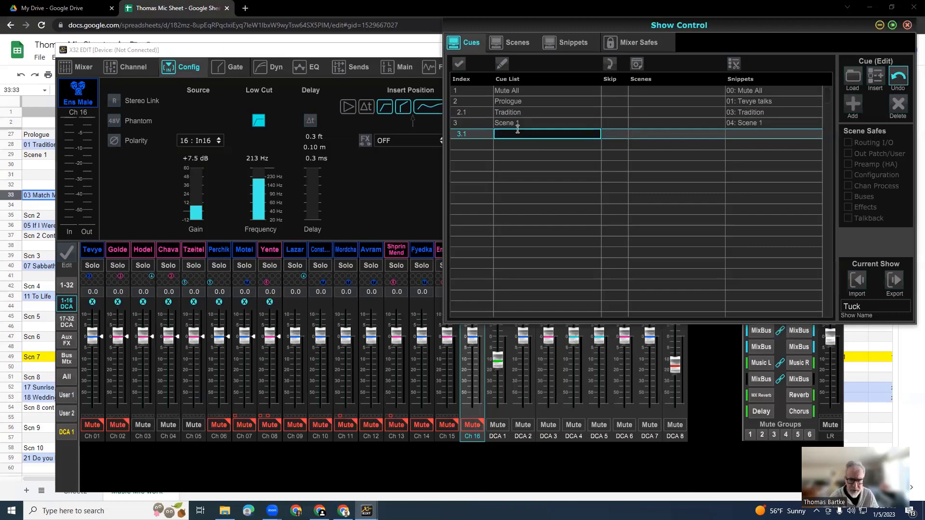
pyautogui.write('Go')
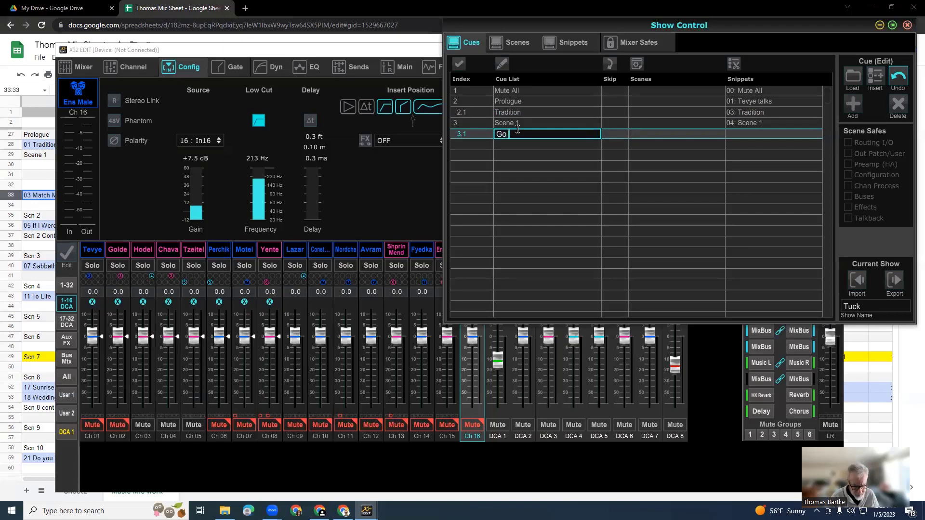
pyautogui.write(' Sp')
pyautogui.write('print ')
pyautogui.write('exit')
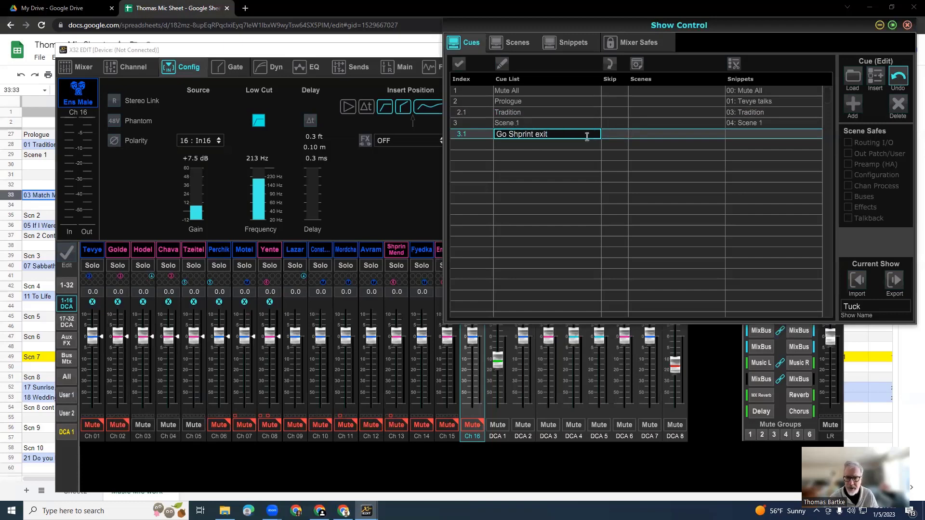
# Assign snippet 5, Scn 1 Go, to the Go Shprint exit cue.
pyautogui.click(749, 133)
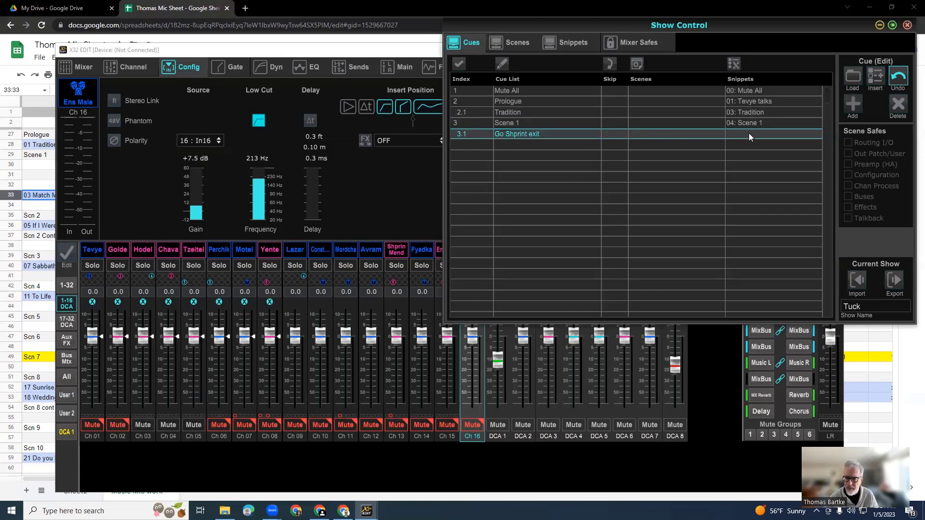
pyautogui.click(748, 133)
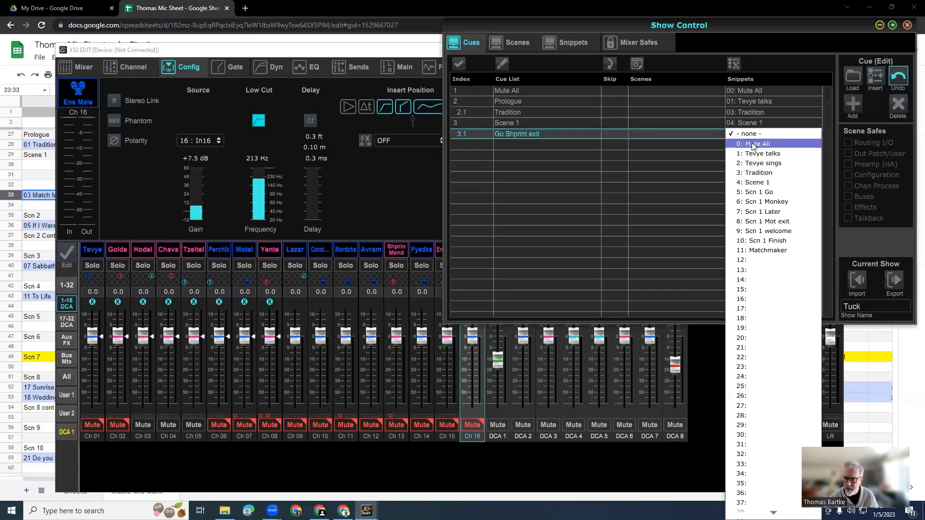
pyautogui.click(754, 193)
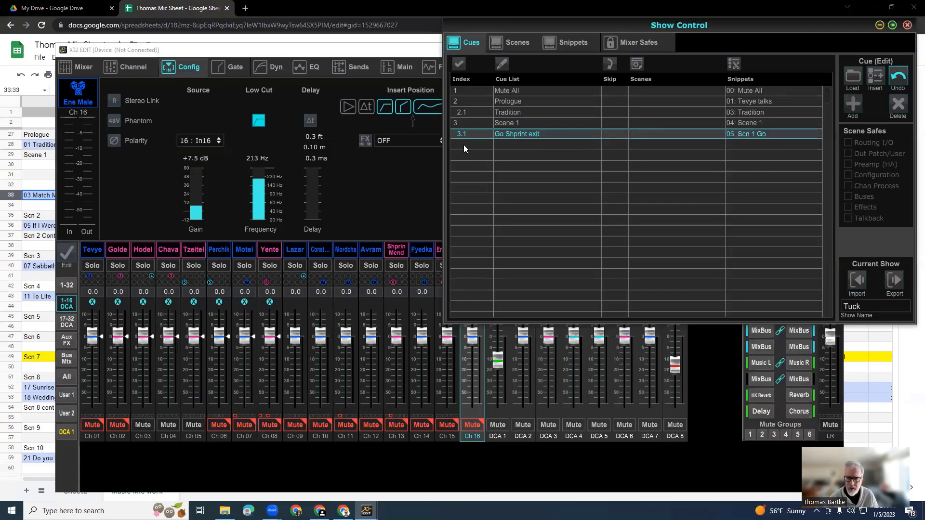
# Add sub-cue 3.2, name it Monkey and assign snippet 6, Scn 1 Monkey, to it.
pyautogui.click(853, 104)
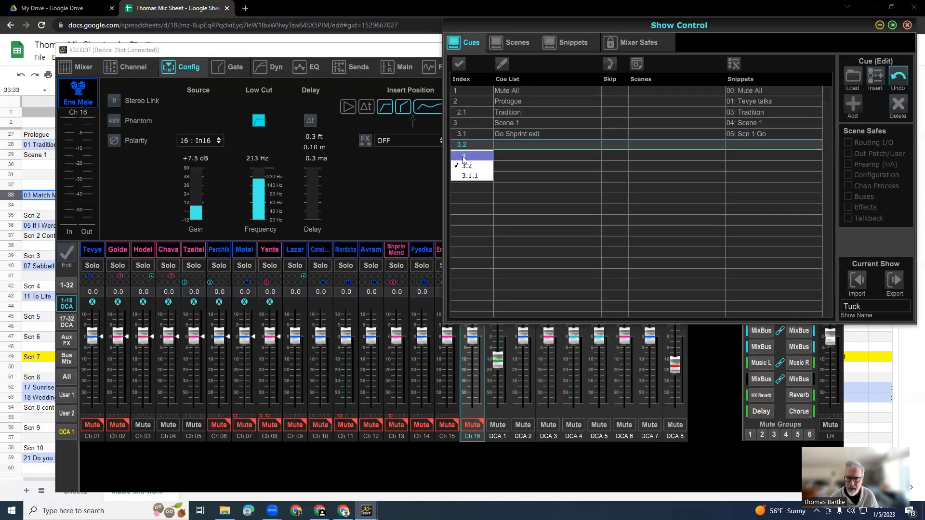
pyautogui.doubleClick(510, 143)
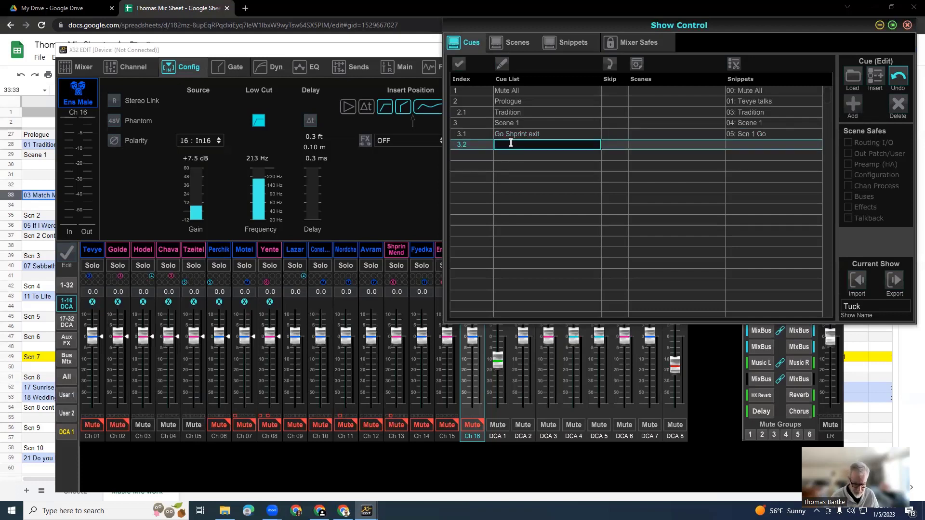
pyautogui.write('Mor')
pyautogui.write('key')
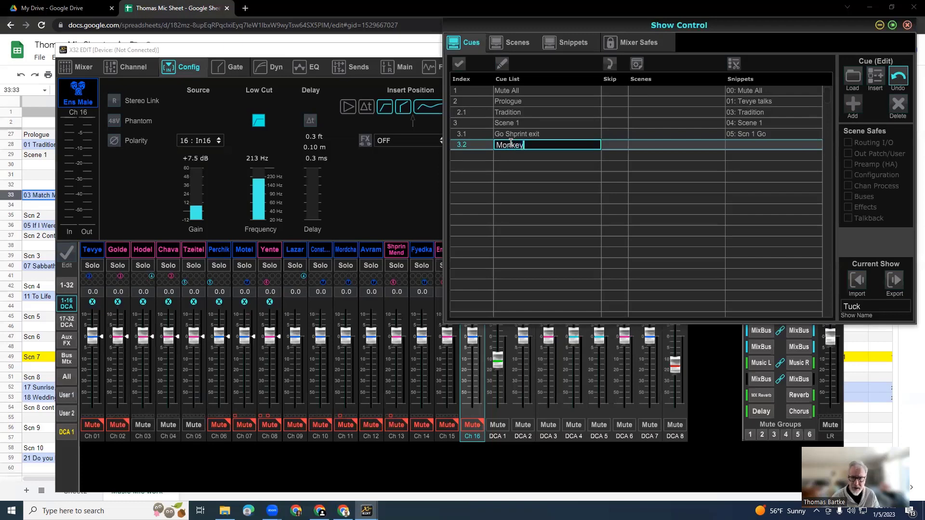
pyautogui.press('Return')
pyautogui.click(736, 145)
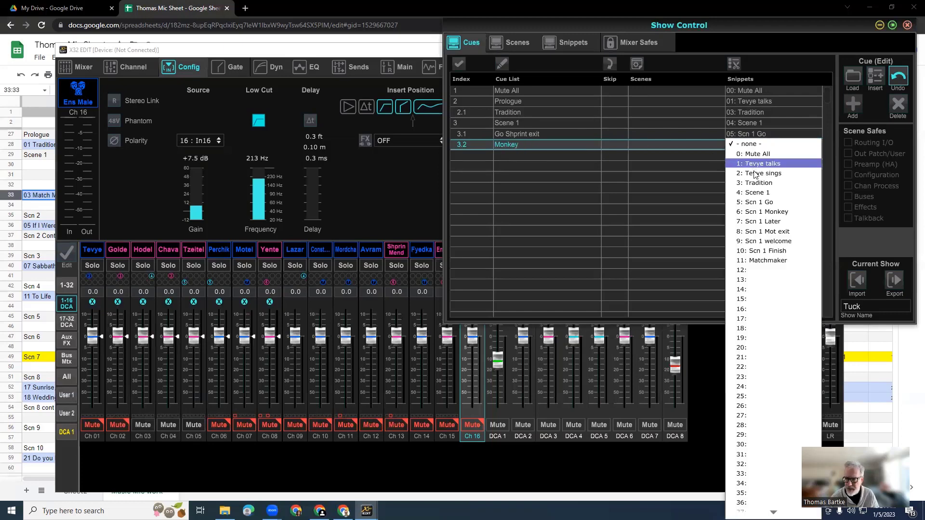
pyautogui.click(764, 212)
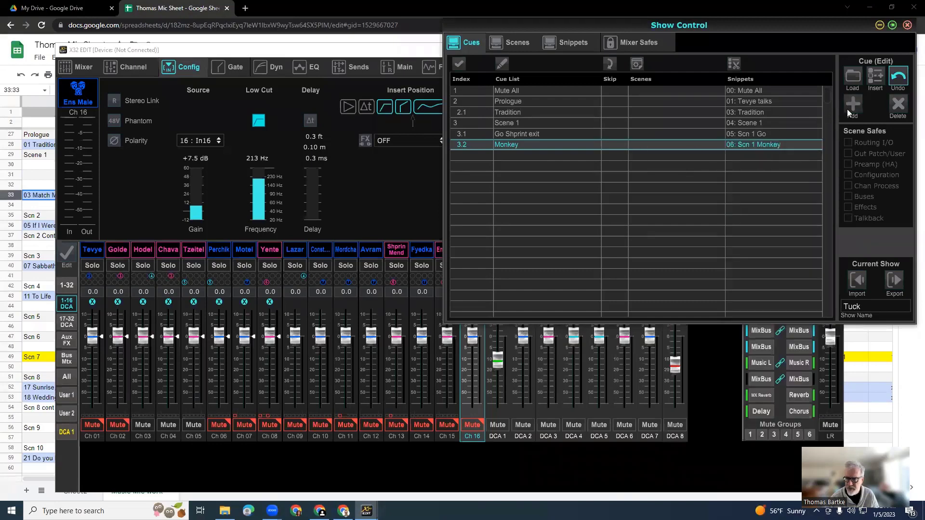
# Add sub-cue 3.3, name it Later and assign snippet 7, Scn 1 Later, to it.
pyautogui.click(527, 155)
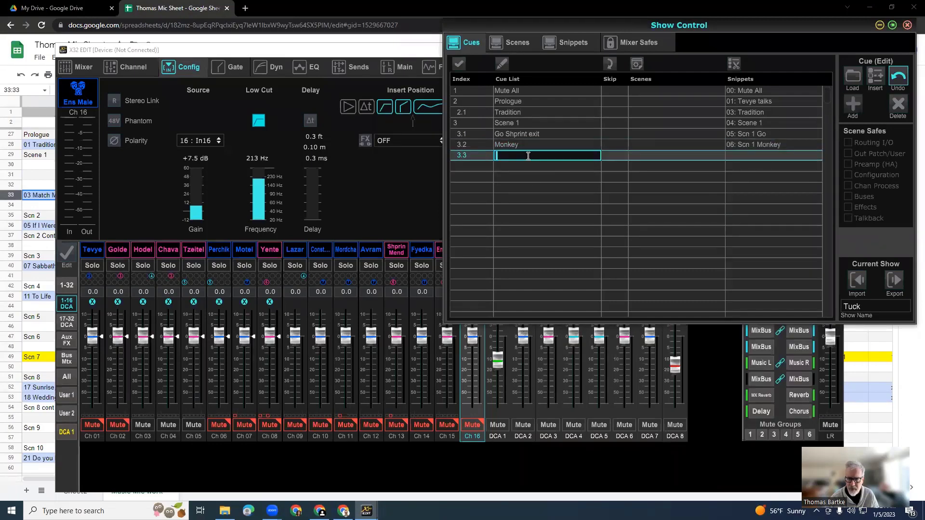
pyautogui.write('Later')
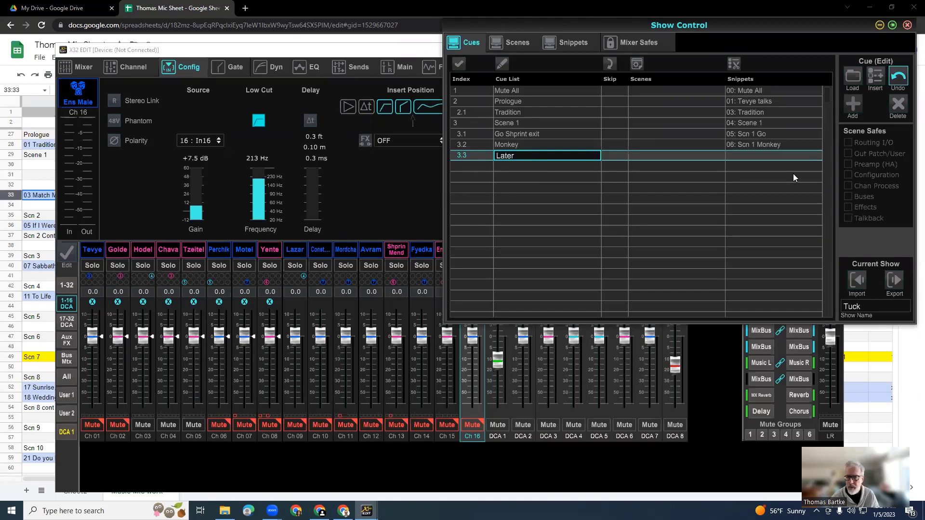
pyautogui.click(759, 157)
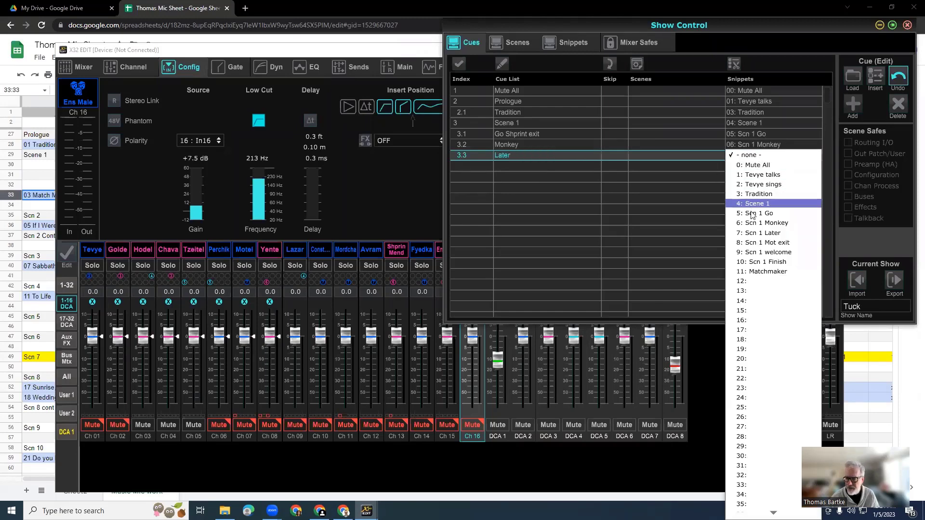
pyautogui.click(760, 229)
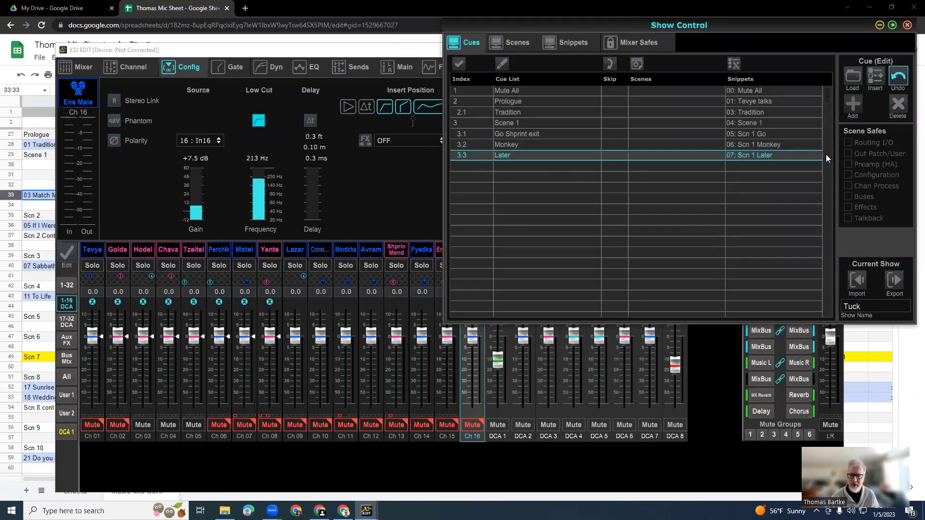
# Add sub-cue 3.4, assign snippet 8, Scn 1 Mot exit, to it and name it Motel exits.
pyautogui.click(852, 107)
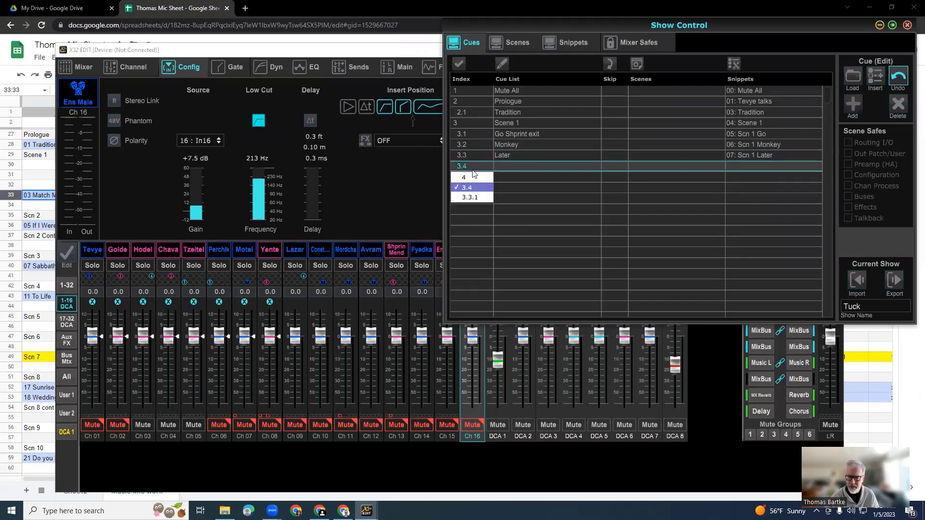
pyautogui.click(509, 167)
pyautogui.doubleClick(509, 167)
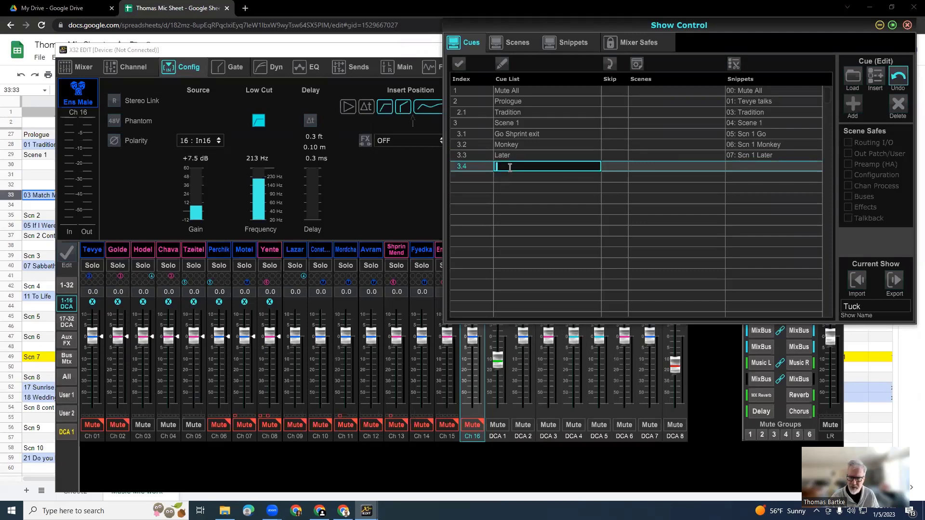
pyautogui.click(761, 166)
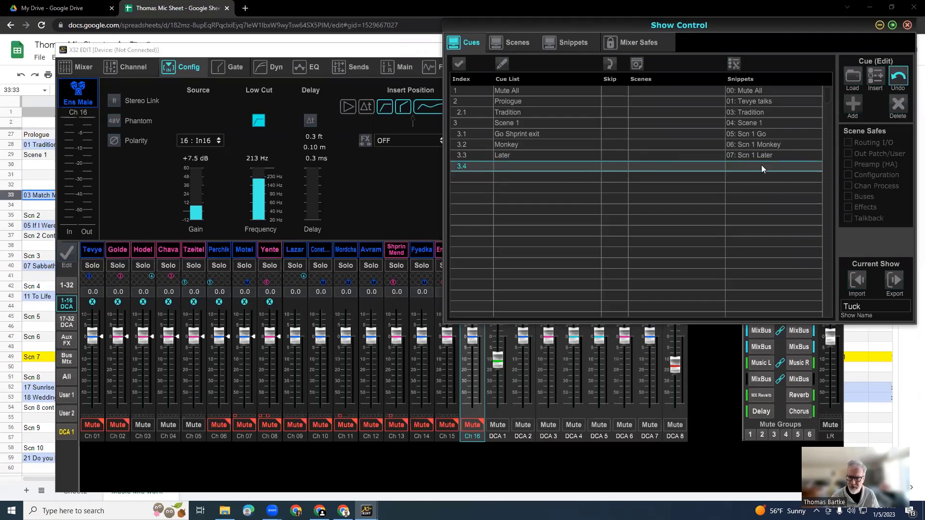
pyautogui.click(761, 166)
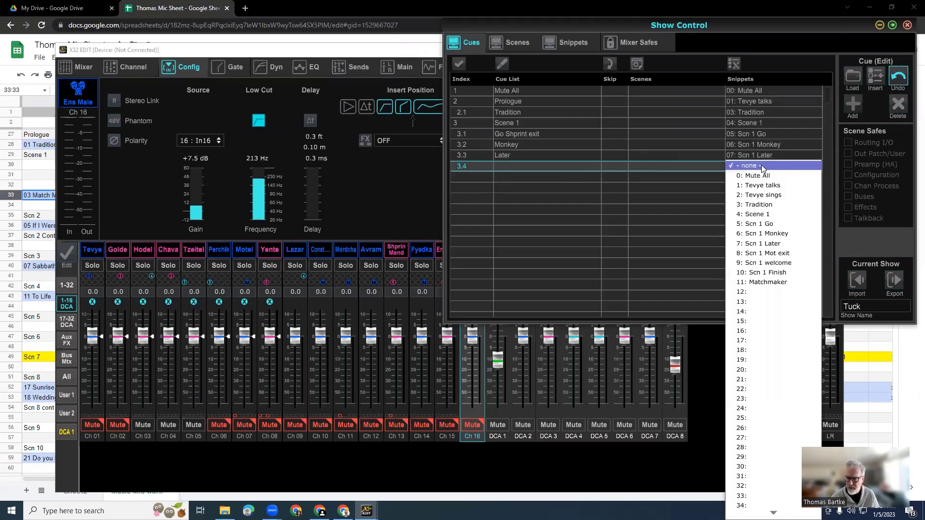
pyautogui.click(766, 254)
pyautogui.doubleClick(532, 166)
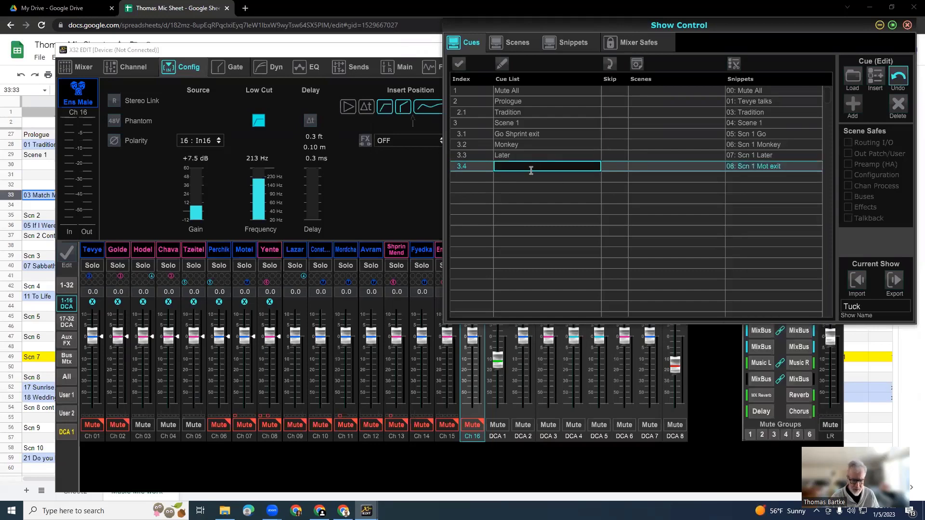
pyautogui.write('Motel ')
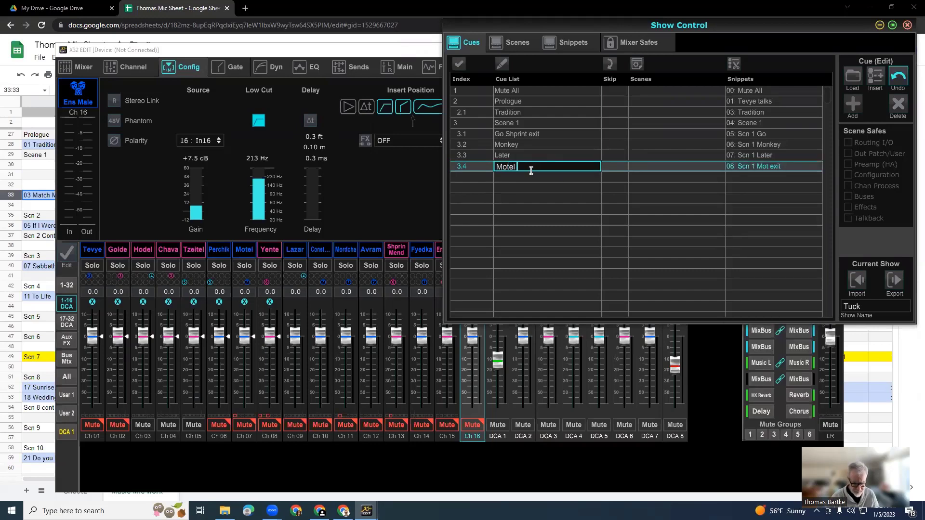
pyautogui.write('exits')
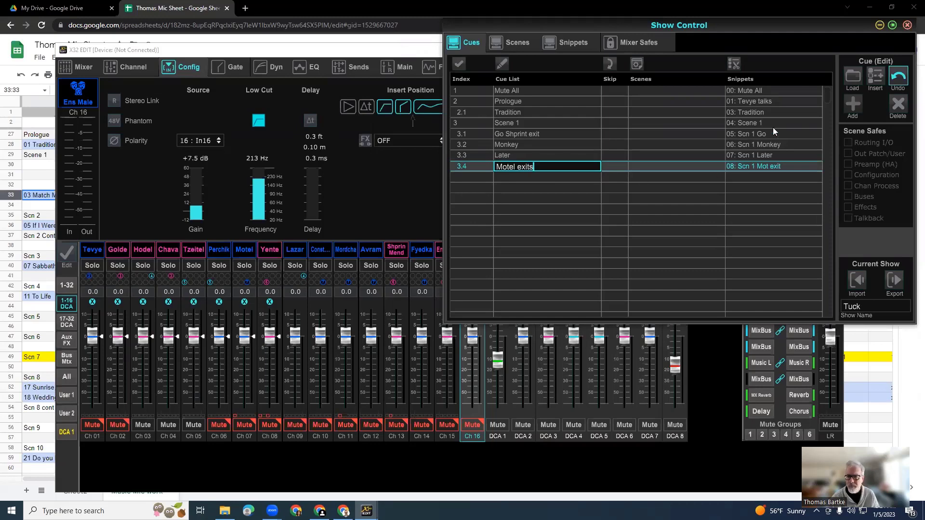
# Add sub-cue 3.5, assign snippet 9, Scn 1 welcome, to it and name it Welcome.
pyautogui.click(853, 106)
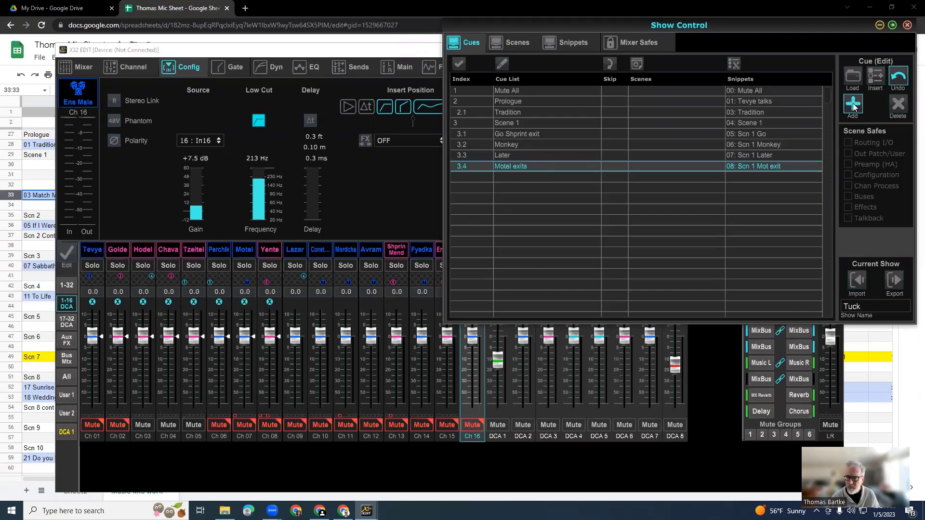
pyautogui.click(765, 178)
pyautogui.click(764, 178)
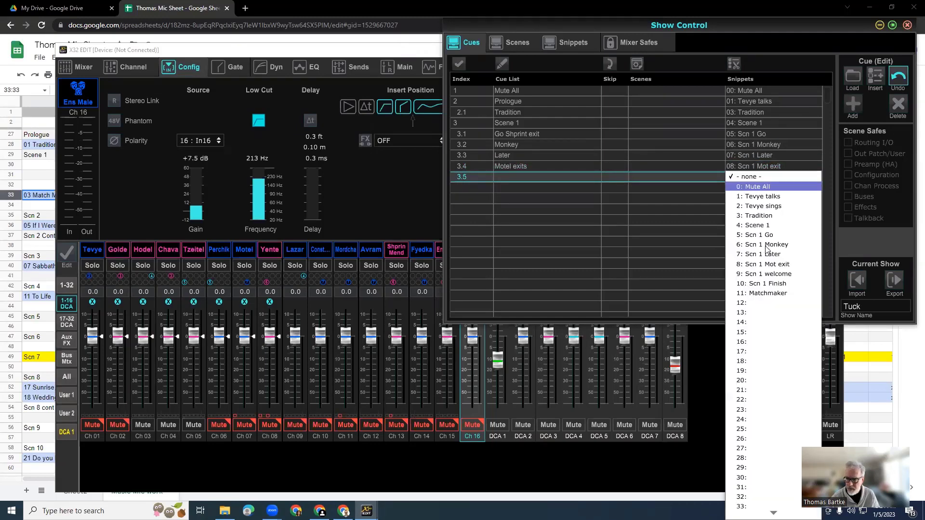
pyautogui.click(766, 279)
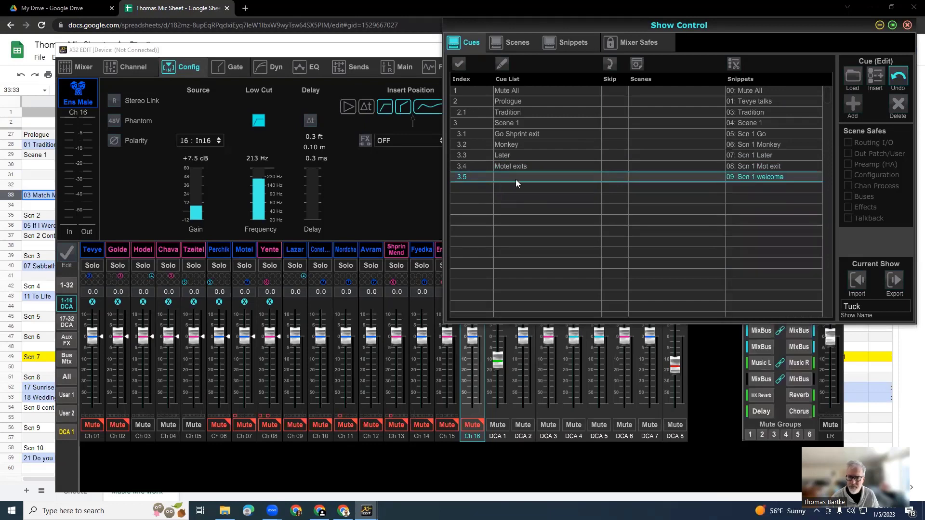
pyautogui.click(515, 178)
pyautogui.write('Welcome')
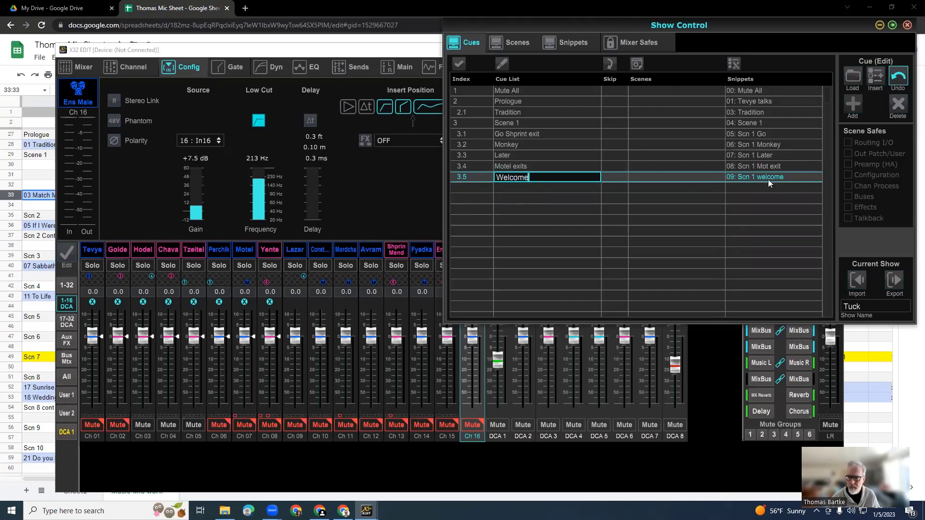
pyautogui.press('Return')
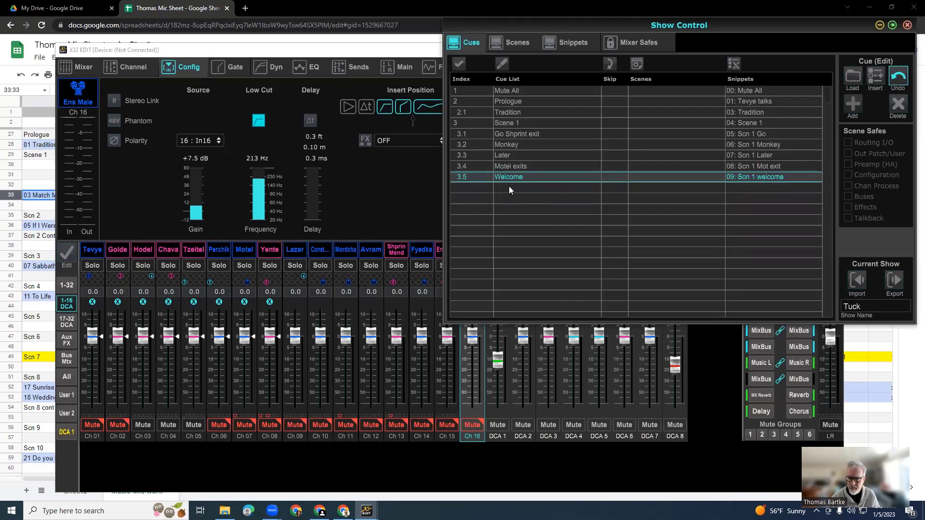
# Add sub-cue 3.6, assign snippet 10, Scn 1 Finish, to it and name it Finihs Golde exi.
pyautogui.click(852, 104)
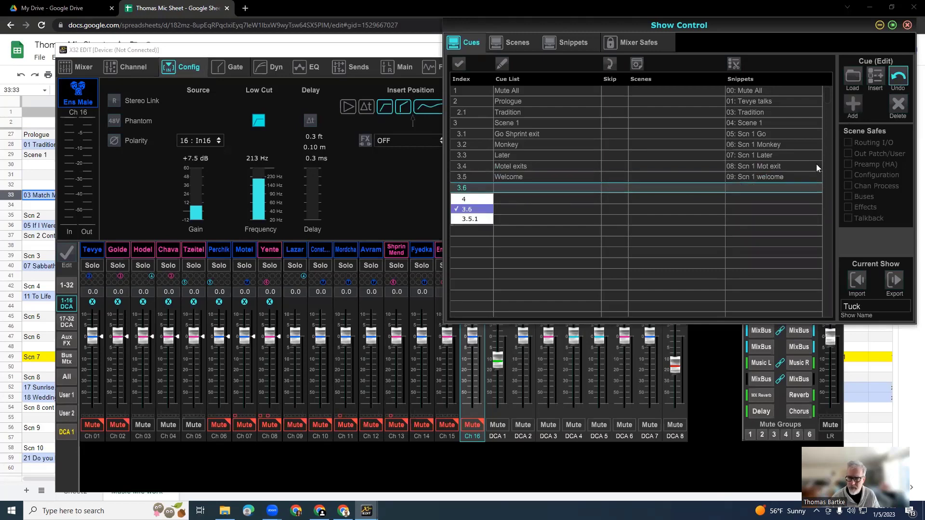
pyautogui.click(765, 188)
pyautogui.click(766, 187)
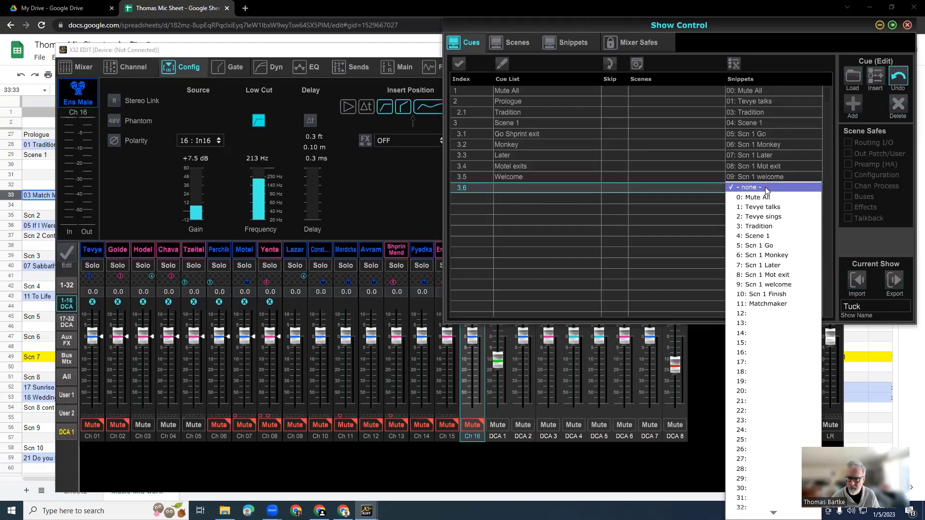
pyautogui.click(765, 295)
pyautogui.doubleClick(525, 188)
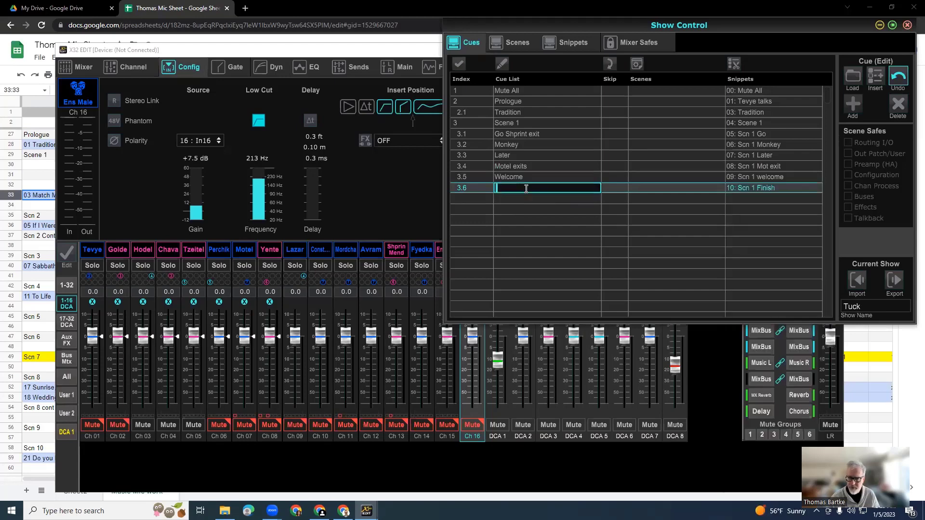
pyautogui.write('Finihs')
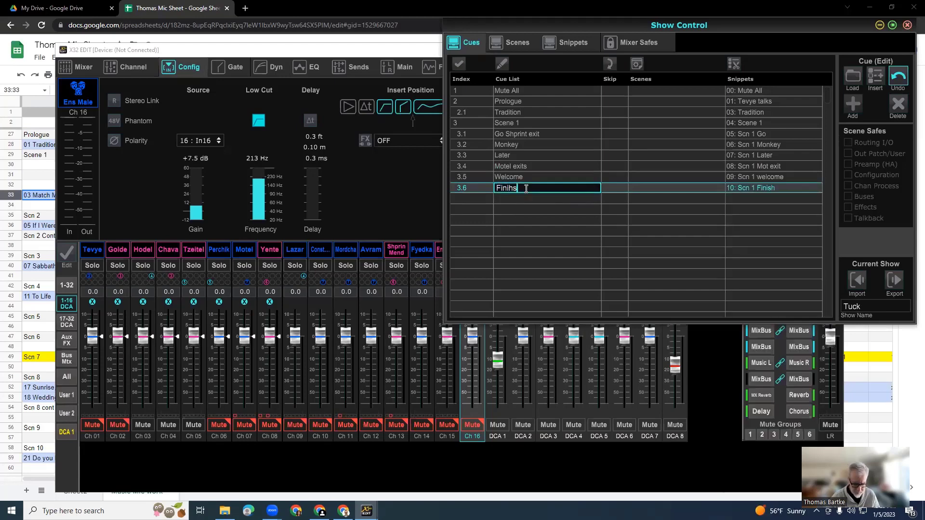
pyautogui.write(' Golde exit')
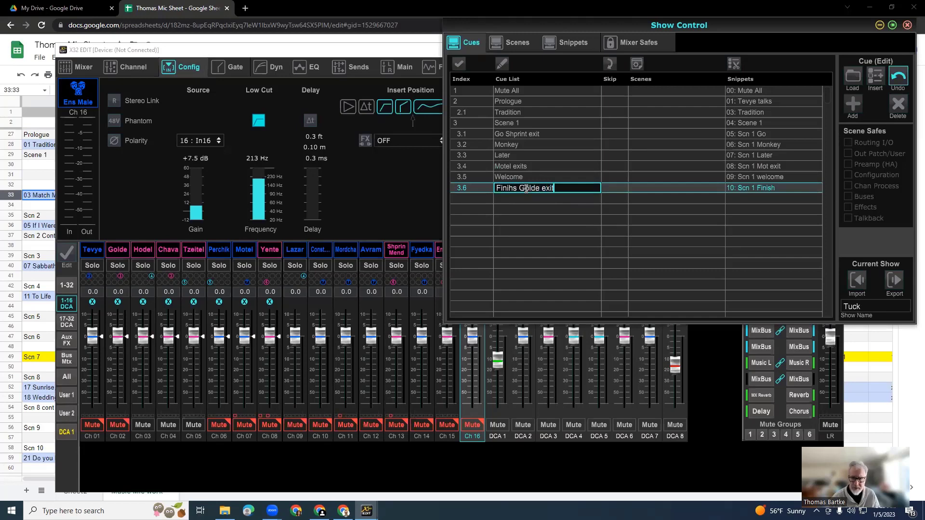
pyautogui.press('BackSpace')
pyautogui.press('Return')
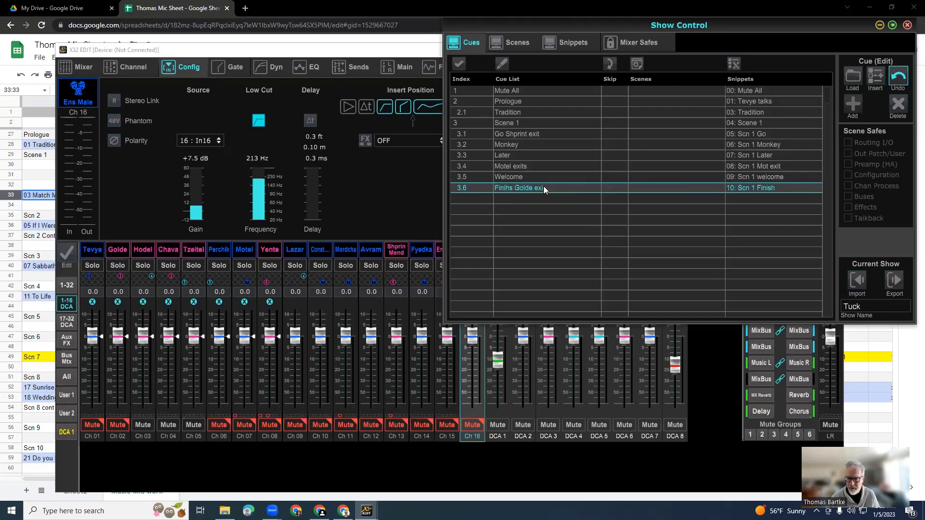
# Correct the spelling of the first word in sub-cue 3.6's name so it reads Finish Golde exi.
pyautogui.doubleClick(508, 188)
pyautogui.click(508, 187)
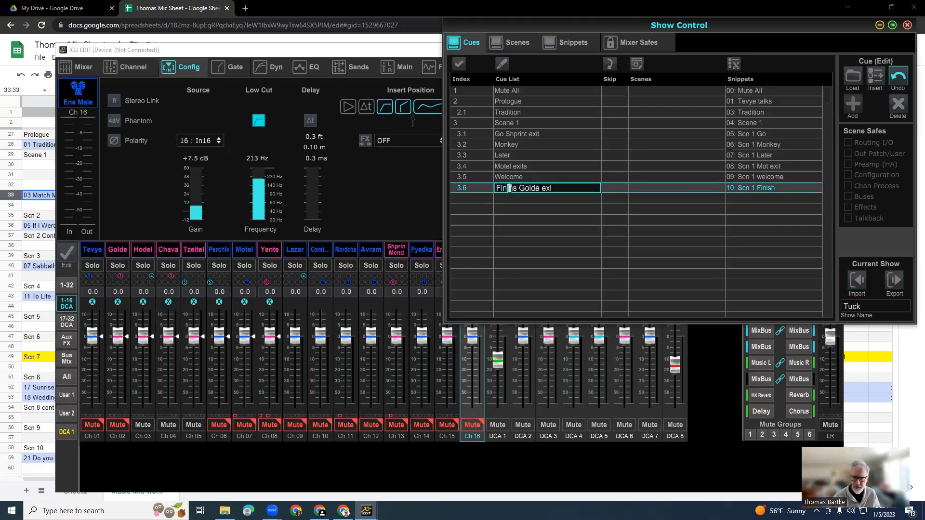
pyautogui.press('Delete')
pyautogui.press('Delete')
pyautogui.write('sh')
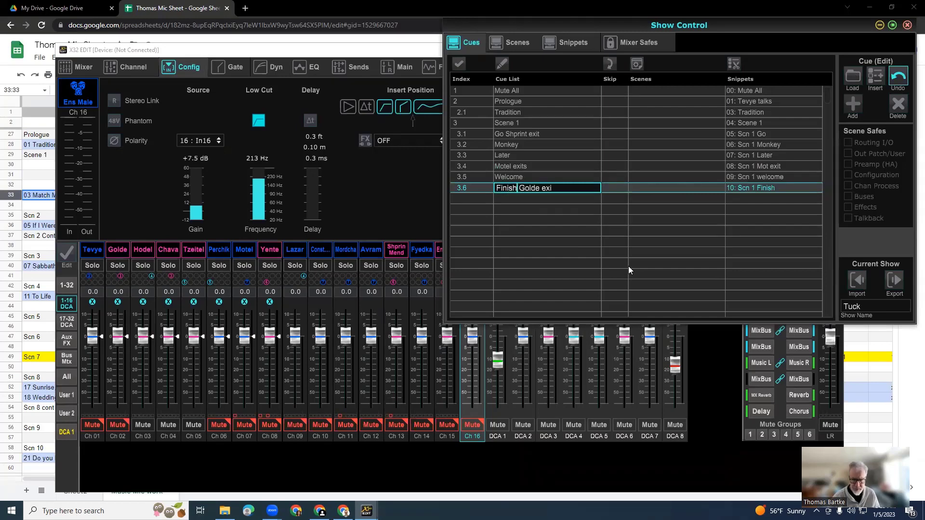
pyautogui.press('Return')
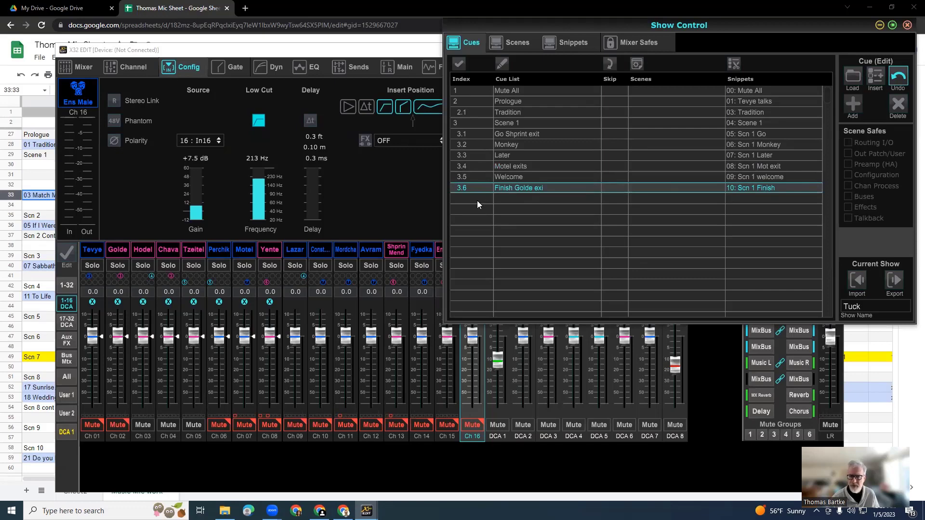
# Add sub-cue 3.7, name it Matchmaker and assign snippet 11, Matchmaker, to it.
pyautogui.click(853, 103)
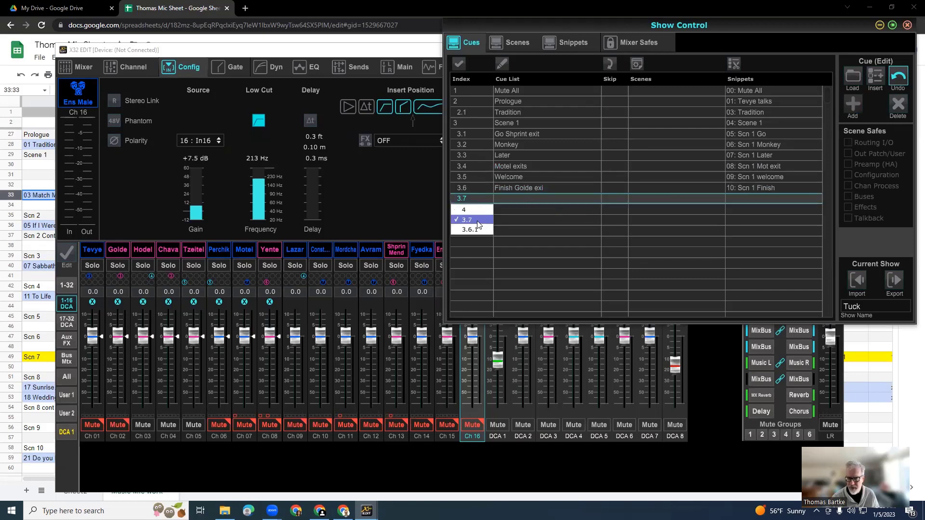
pyautogui.doubleClick(524, 198)
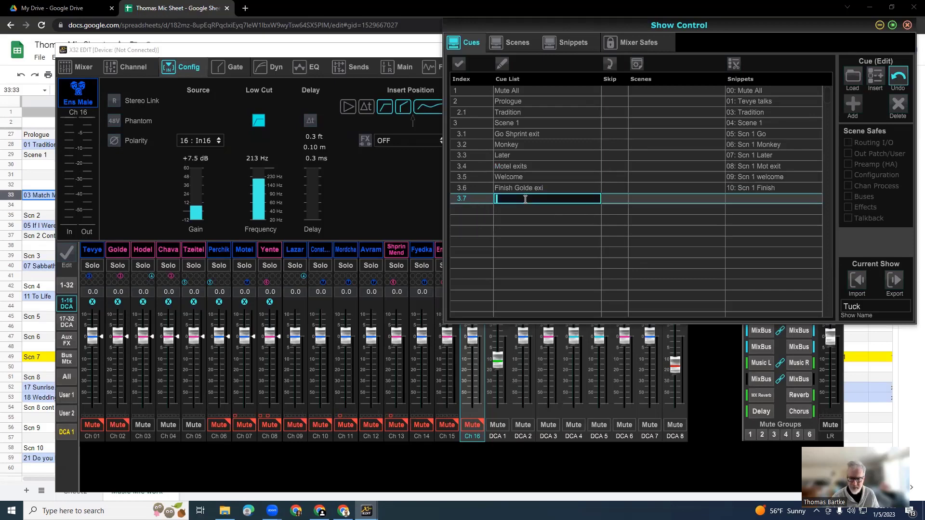
pyautogui.write('Matchmaker')
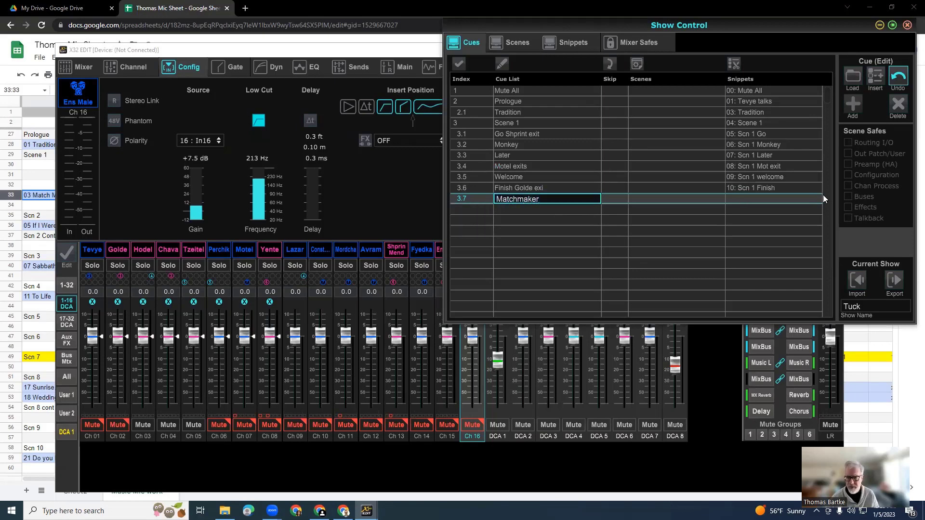
pyautogui.click(747, 195)
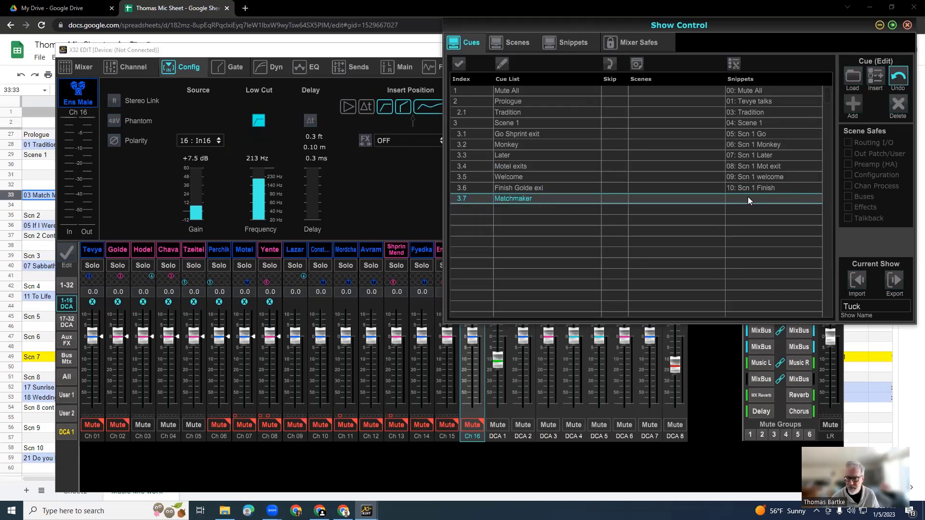
pyautogui.click(748, 197)
pyautogui.click(763, 314)
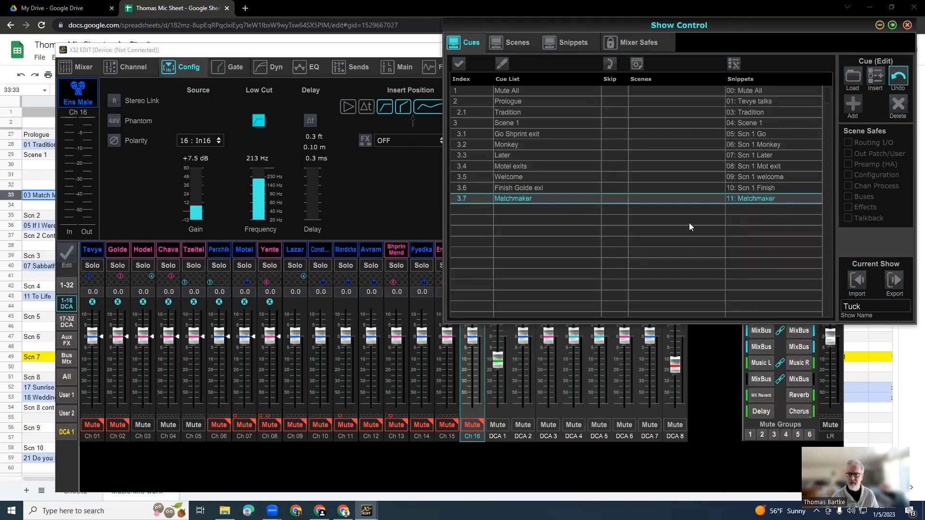